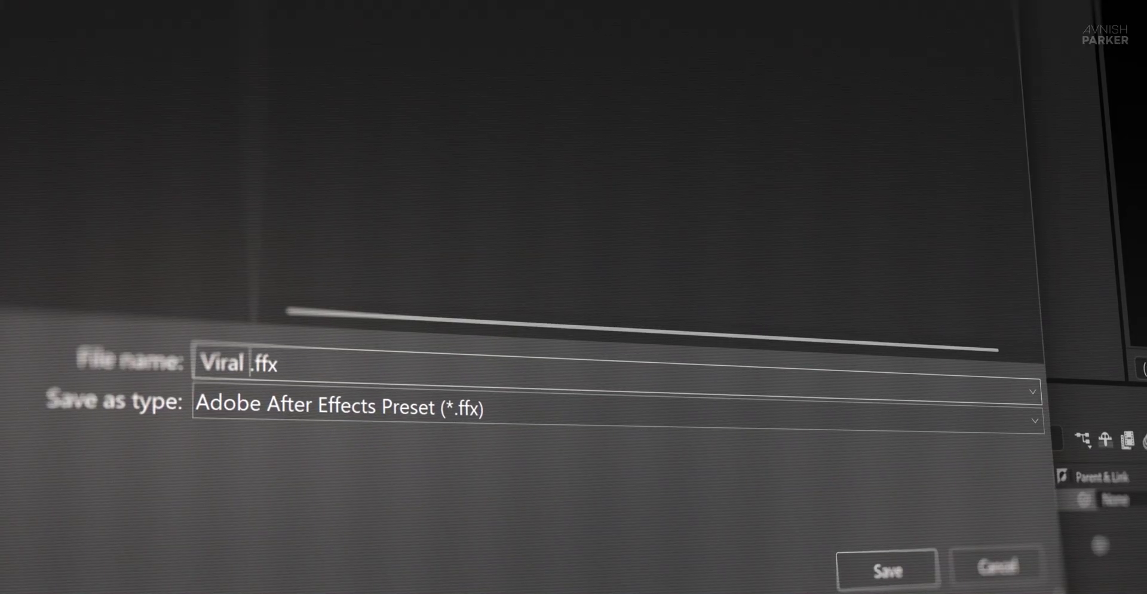
- Save the animation preset under the file name Viral Text Animation.ffx
text(Text Animation.ffx)
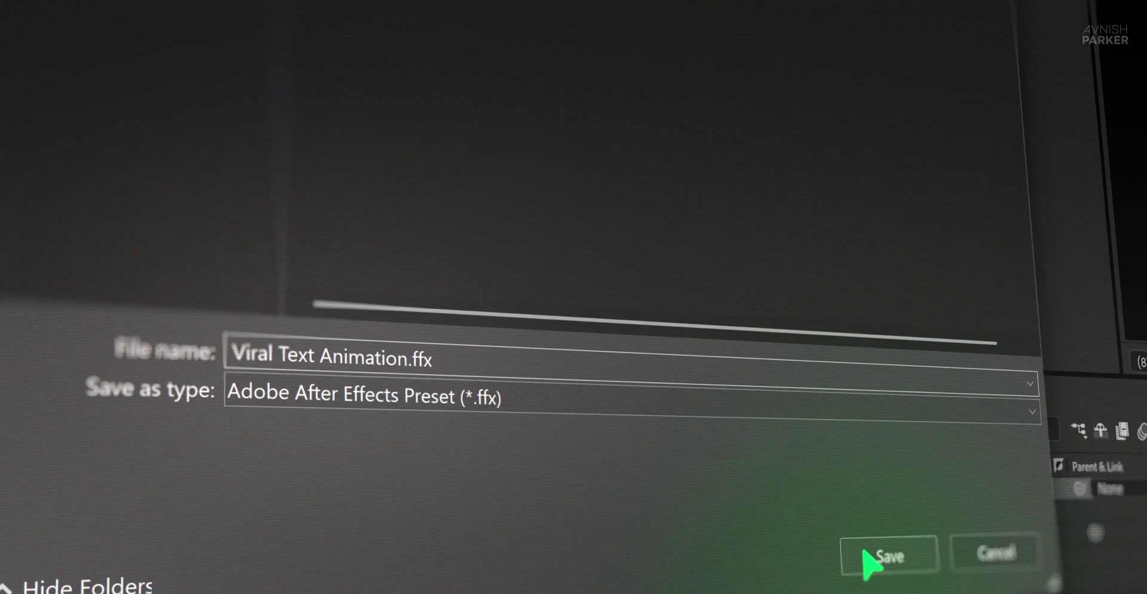
click(870, 559)
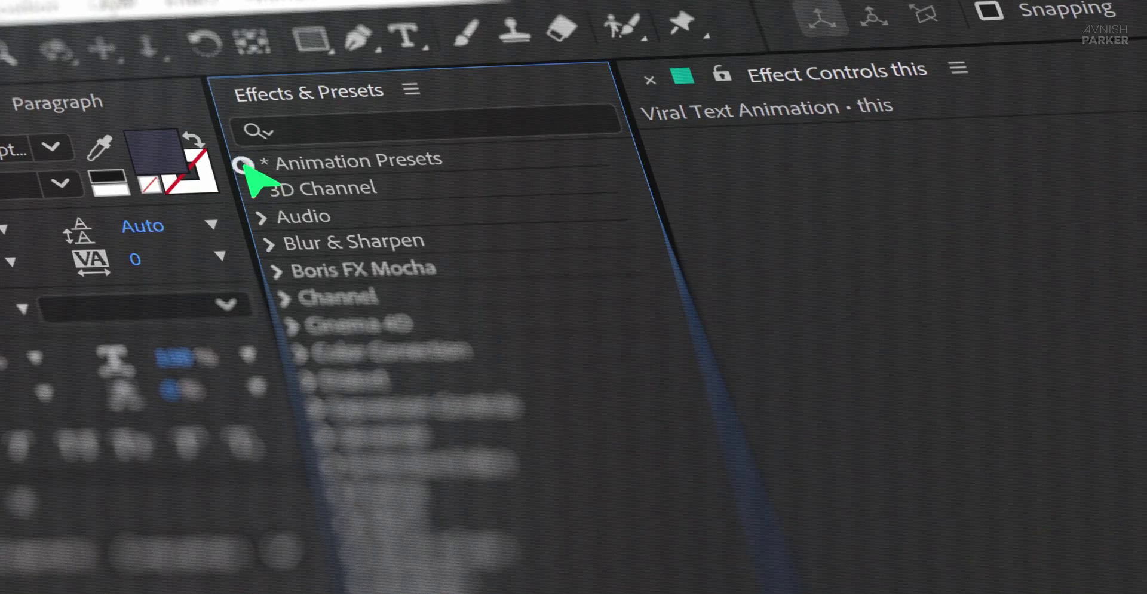
click(248, 162)
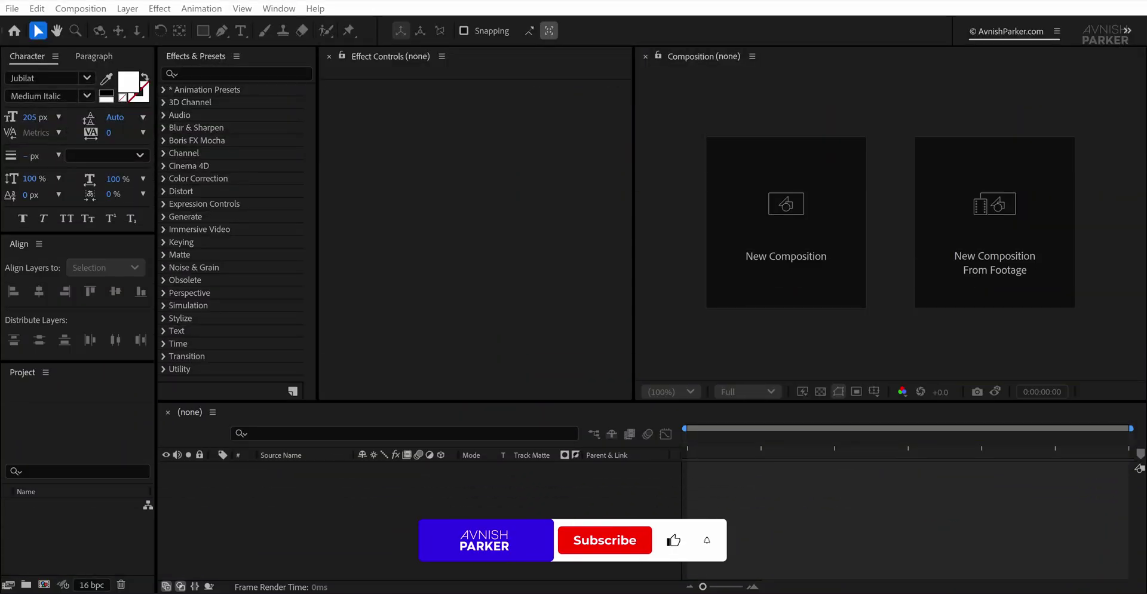
- Create a composition named Viral Text Animation with the Social Media Landscape HD 1920x1080, 30 fps preset
click(803, 281)
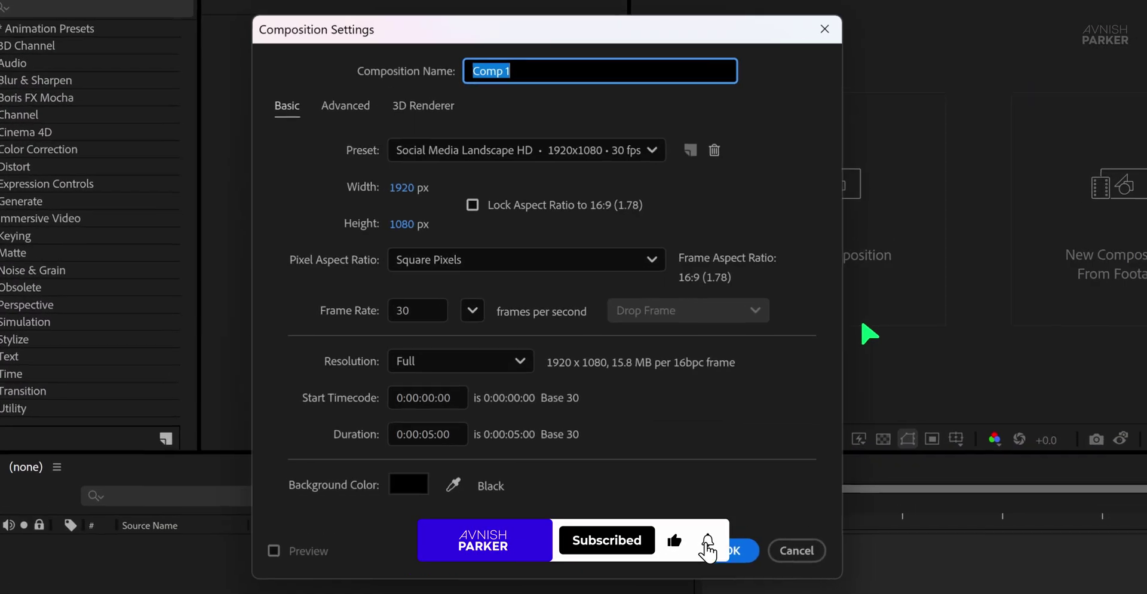
text(Viral Text Animation)
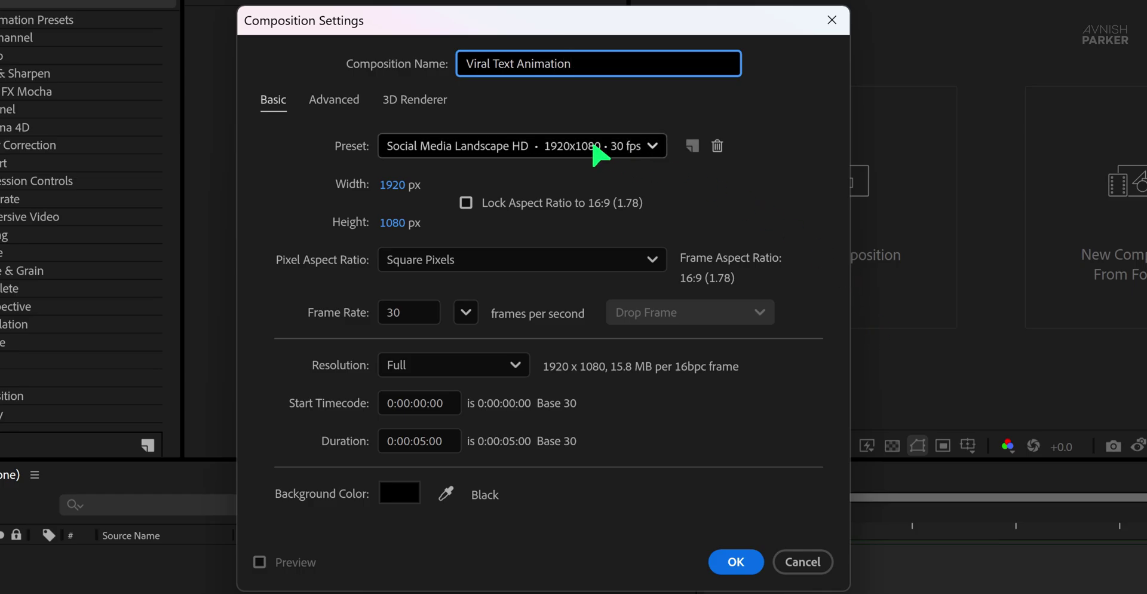
click(657, 147)
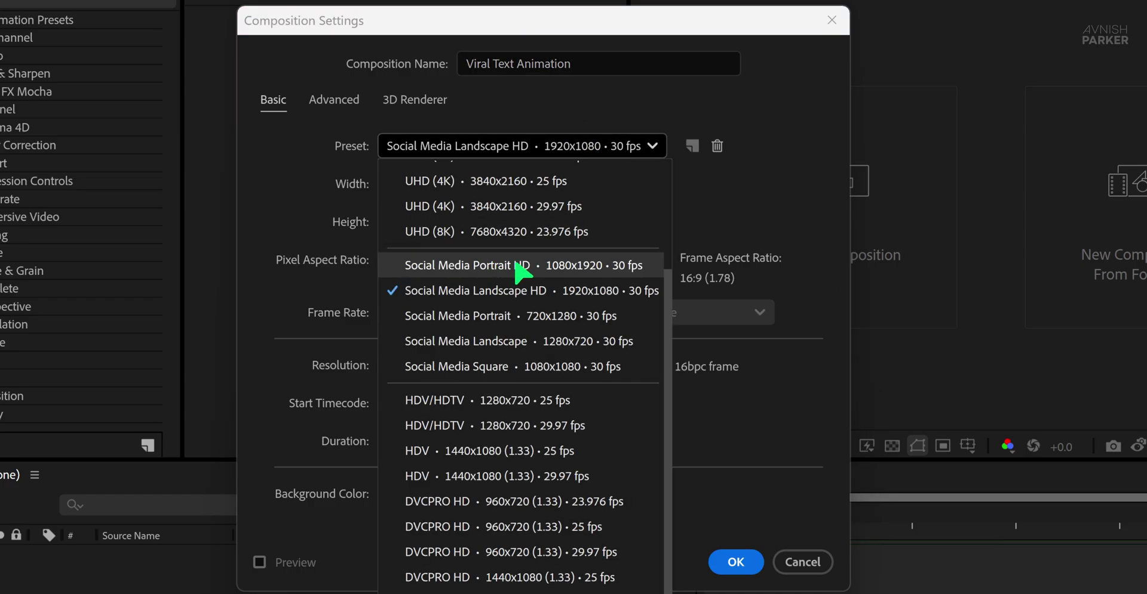
click(327, 223)
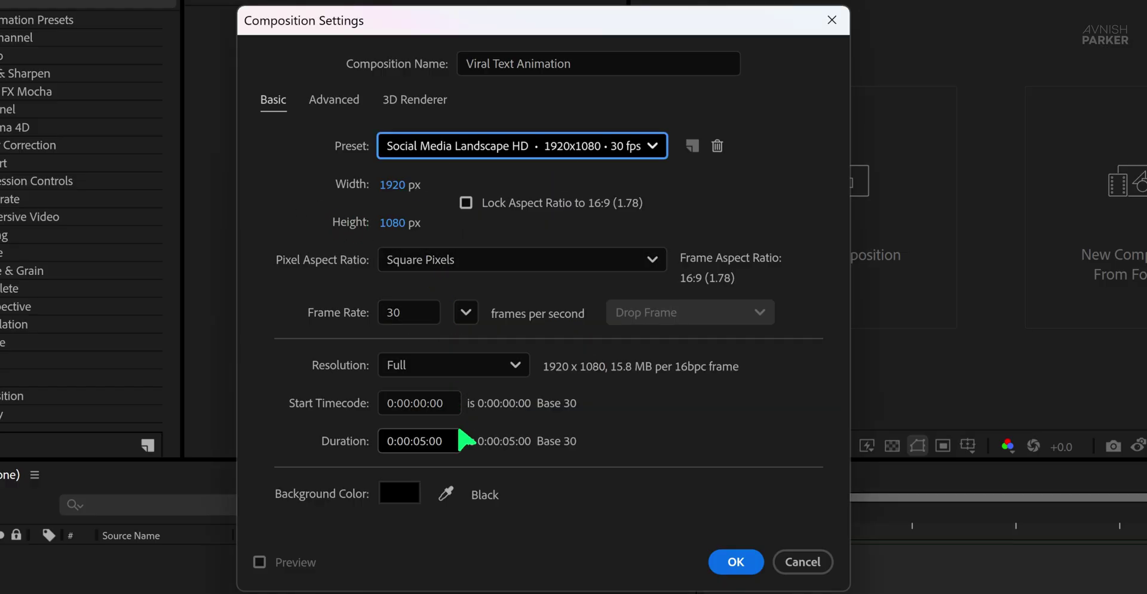
click(726, 561)
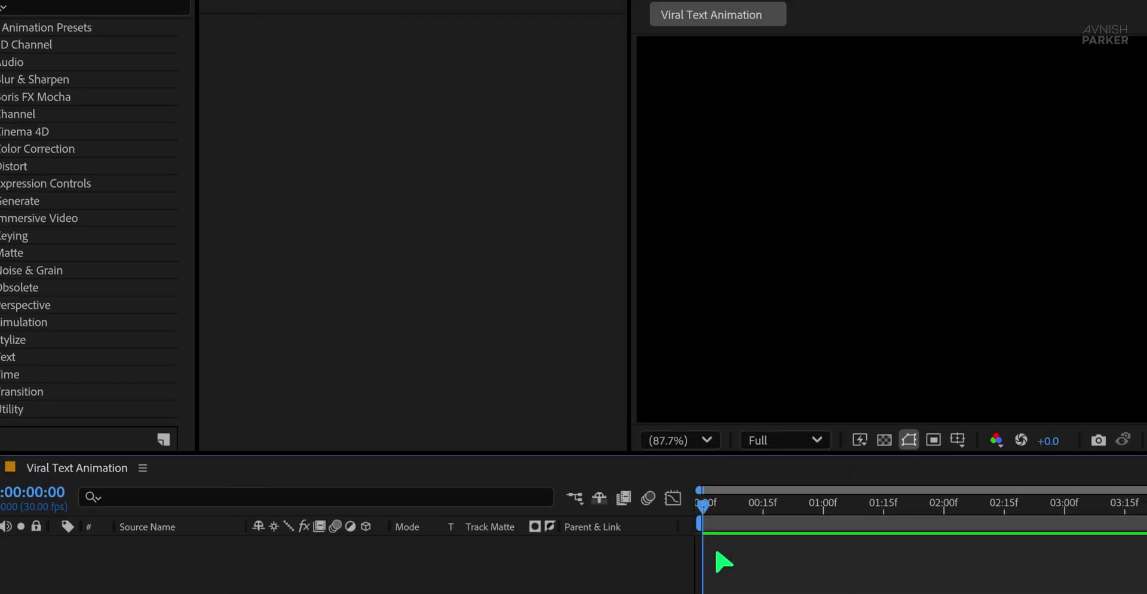
- Create a composition-sized solid named BG with the colour F1F1FF
right_click(411, 512)
mouse_move(441, 325)
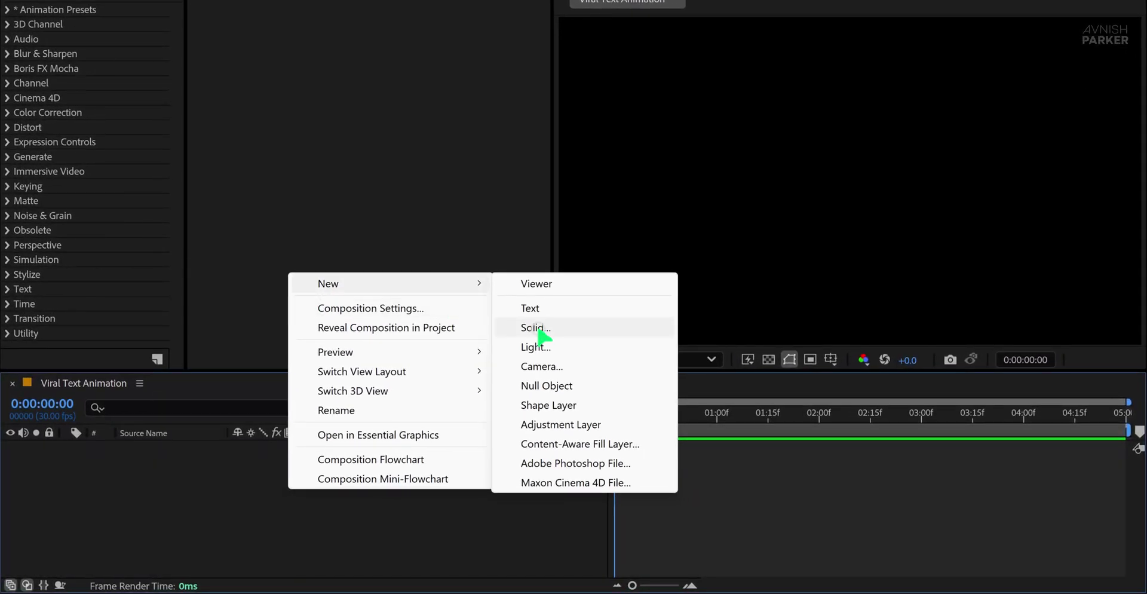
click(538, 330)
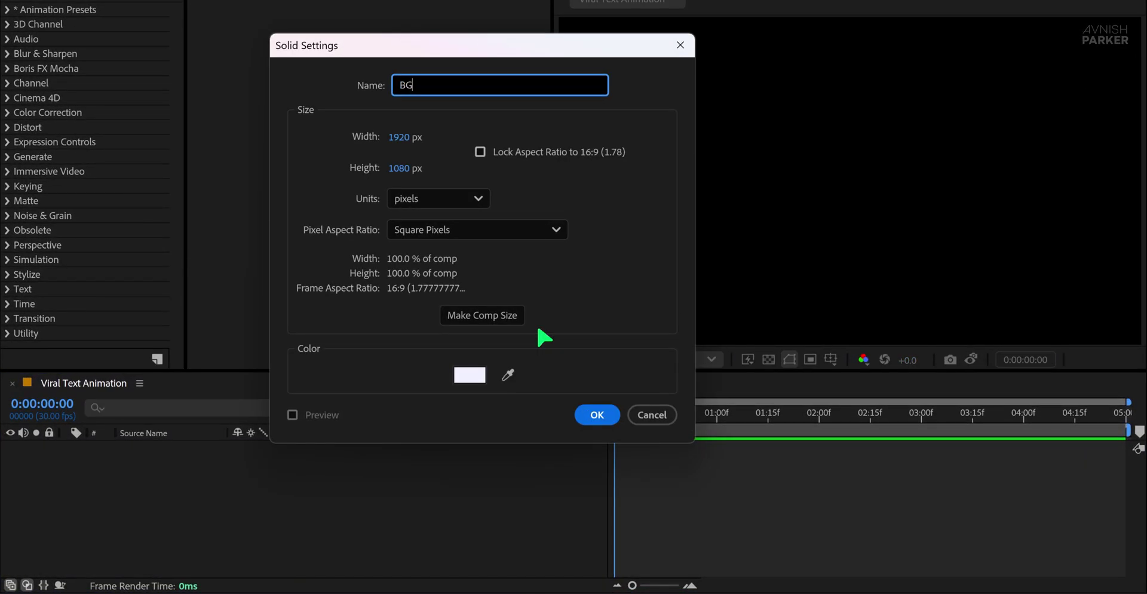
click(470, 375)
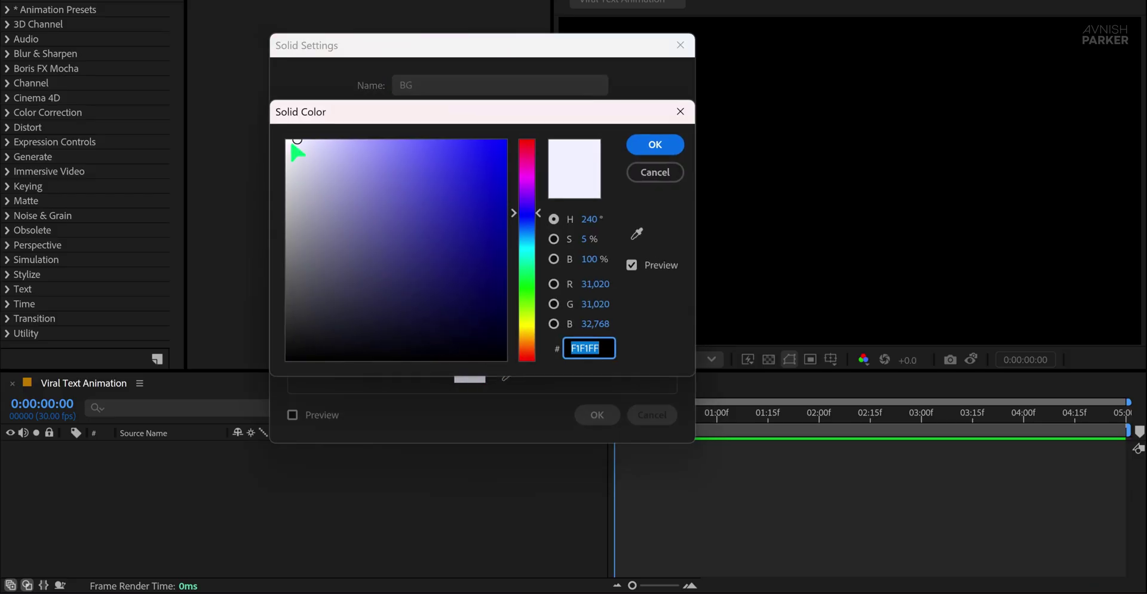
click(664, 146)
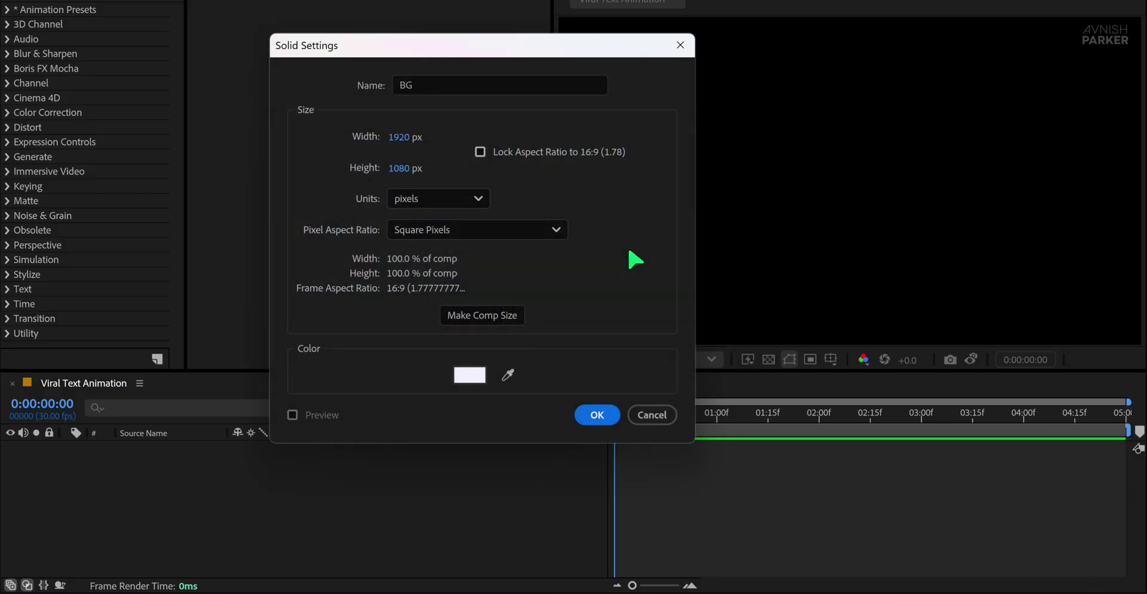
click(594, 417)
click(286, 486)
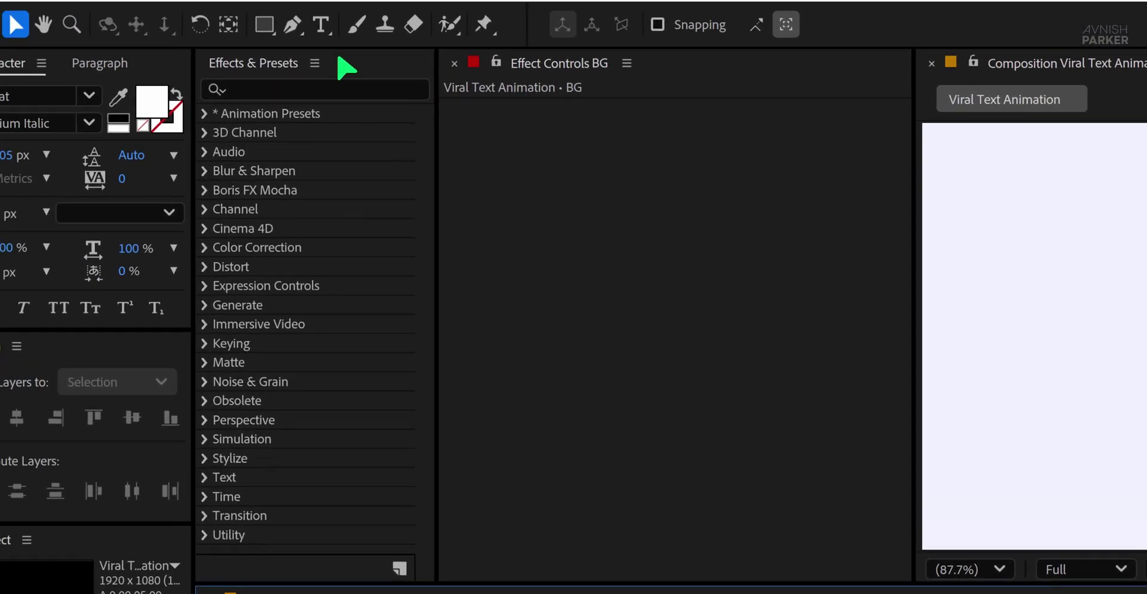
- Add the voice-over file Viral Text Animation - A01.mp3 to the timeline, reveal its waveform and preview the audio
click(387, 52)
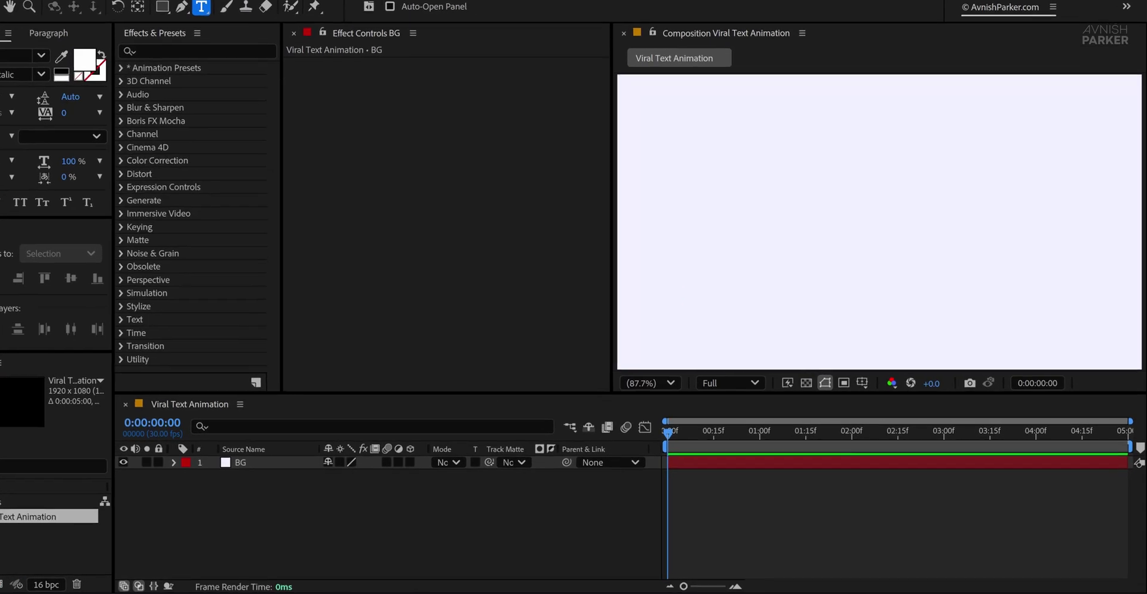
drag(313, 588, 316, 516)
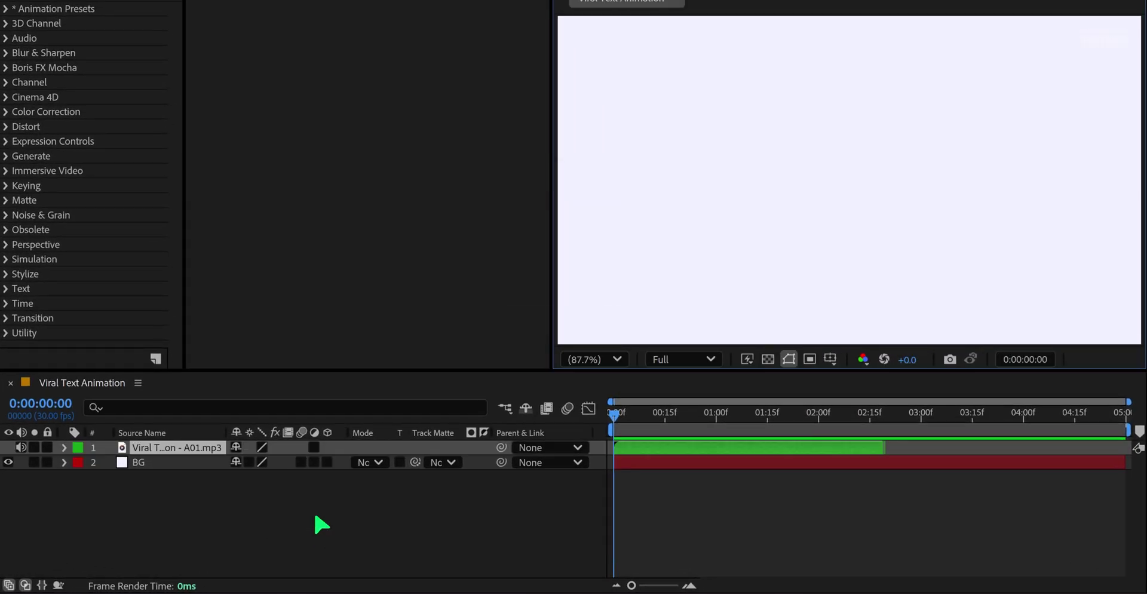
key(l)
key(l)
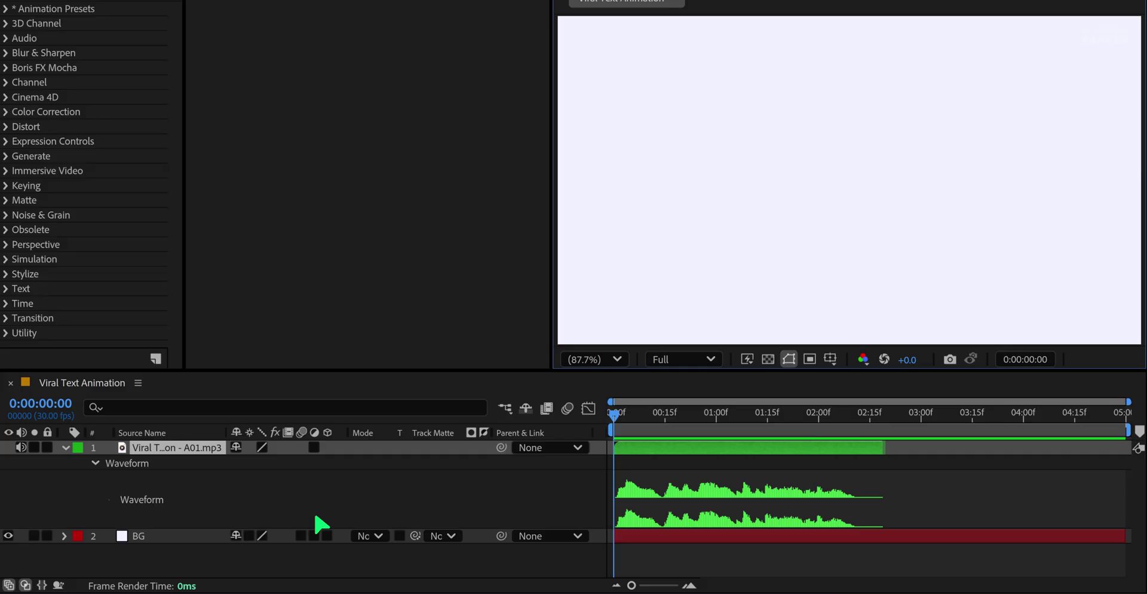
key(space)
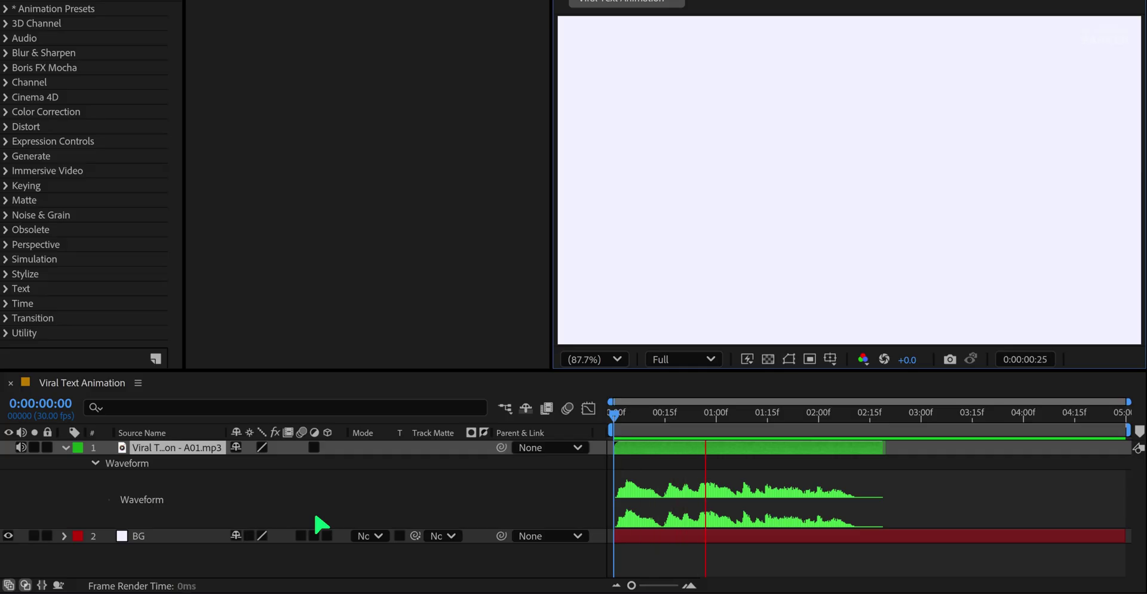
key(space)
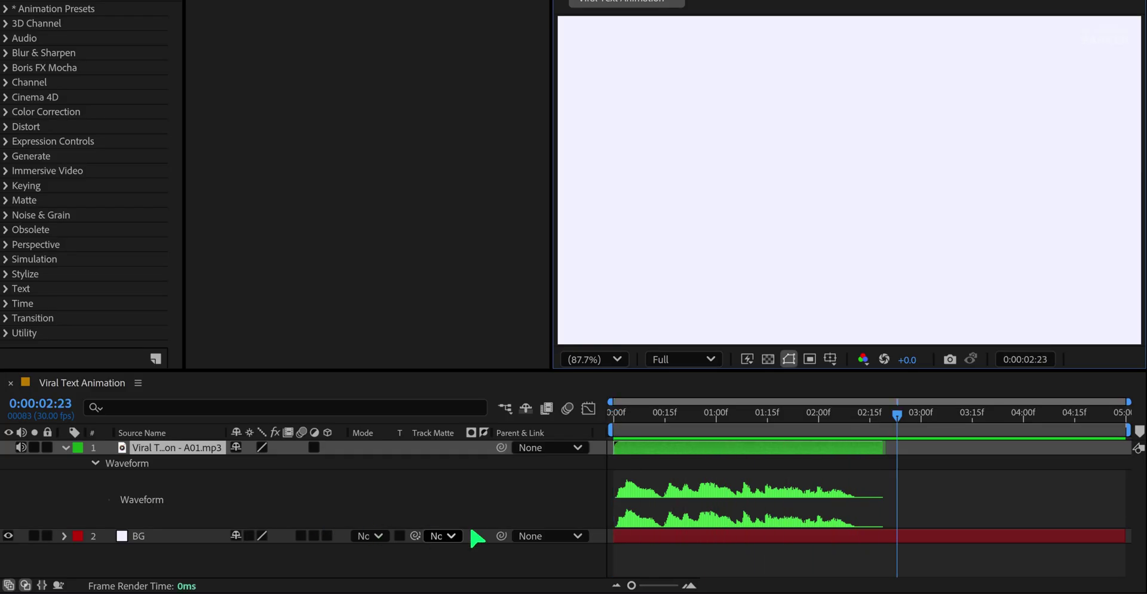
- End the work area at 0:00:02:19, preview it, and return the playhead to the start of the composition
drag(830, 418, 883, 426)
key(n)
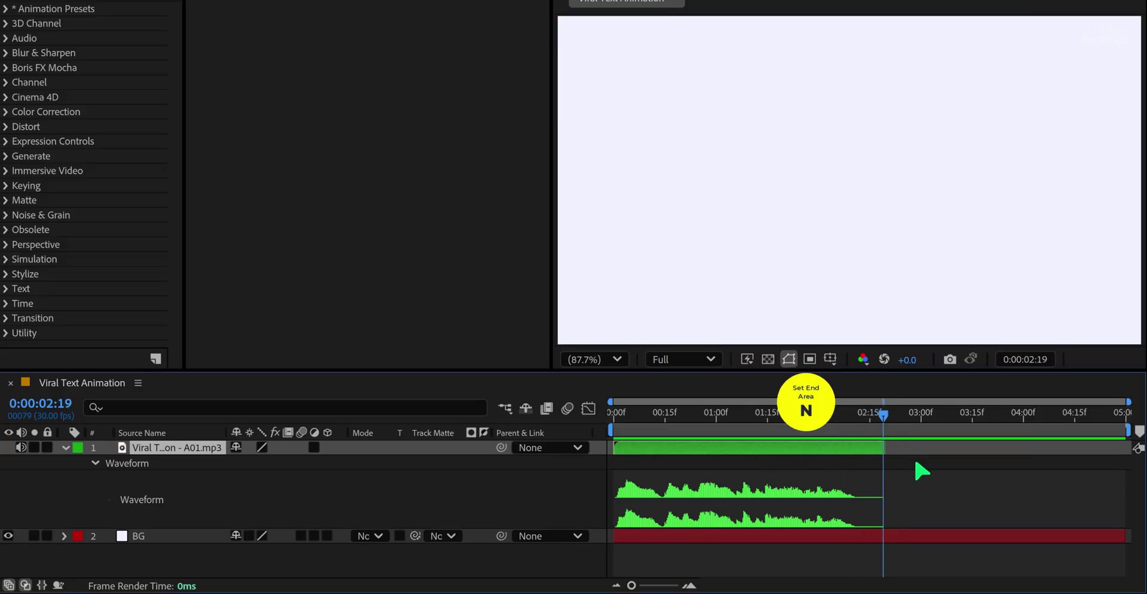
key(space)
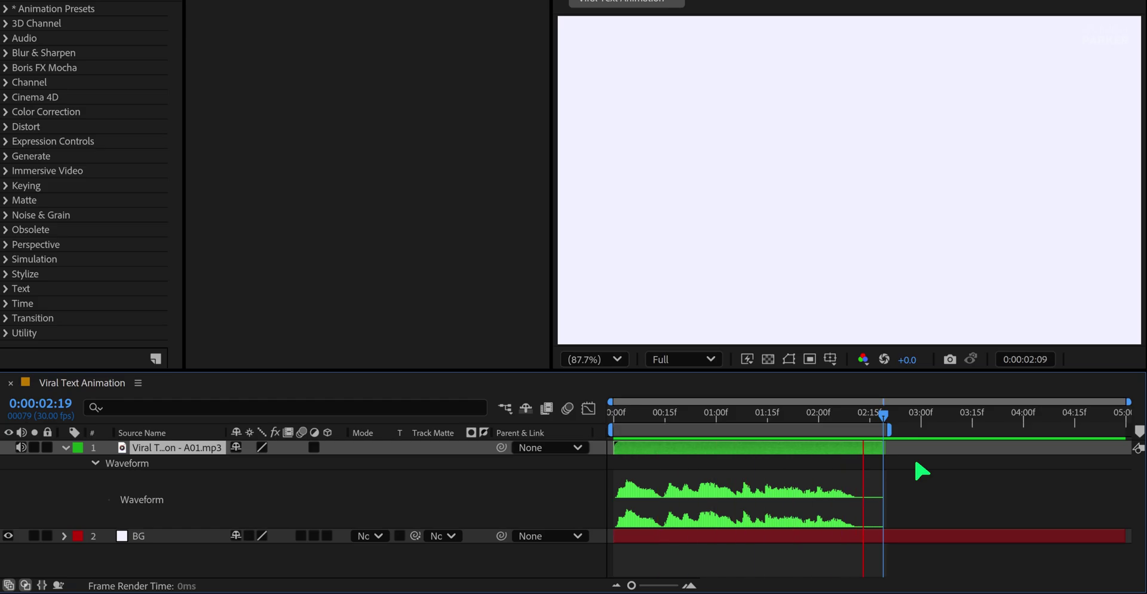
key(space)
drag(654, 417, 608, 429)
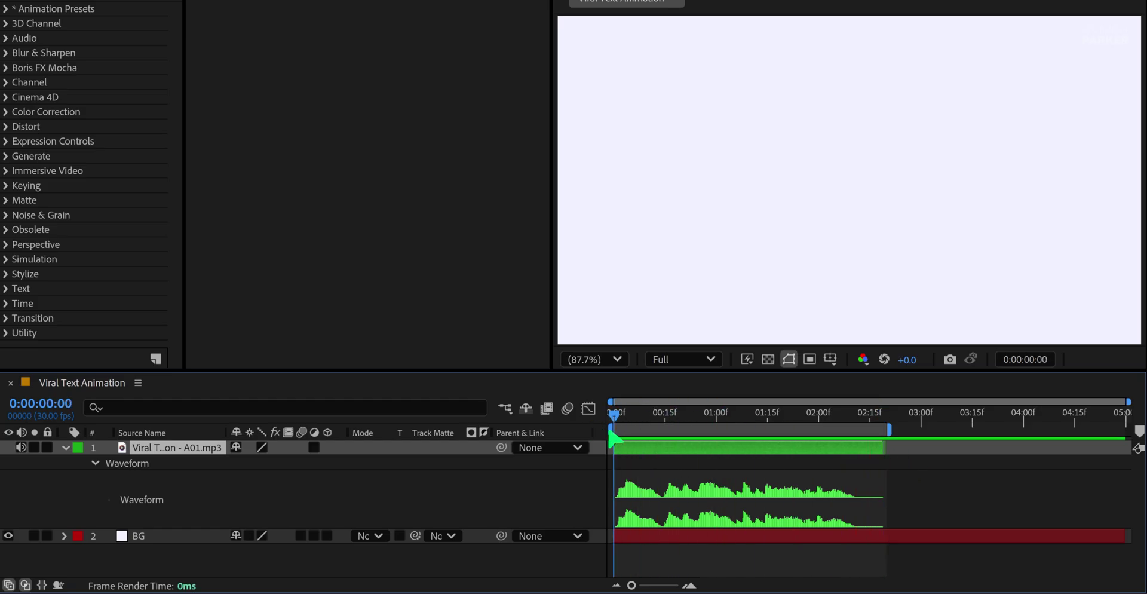
- Add a text layer reading "This" in the upper part of the composition
click(732, 144)
text(This)
key(ctrl+Return)
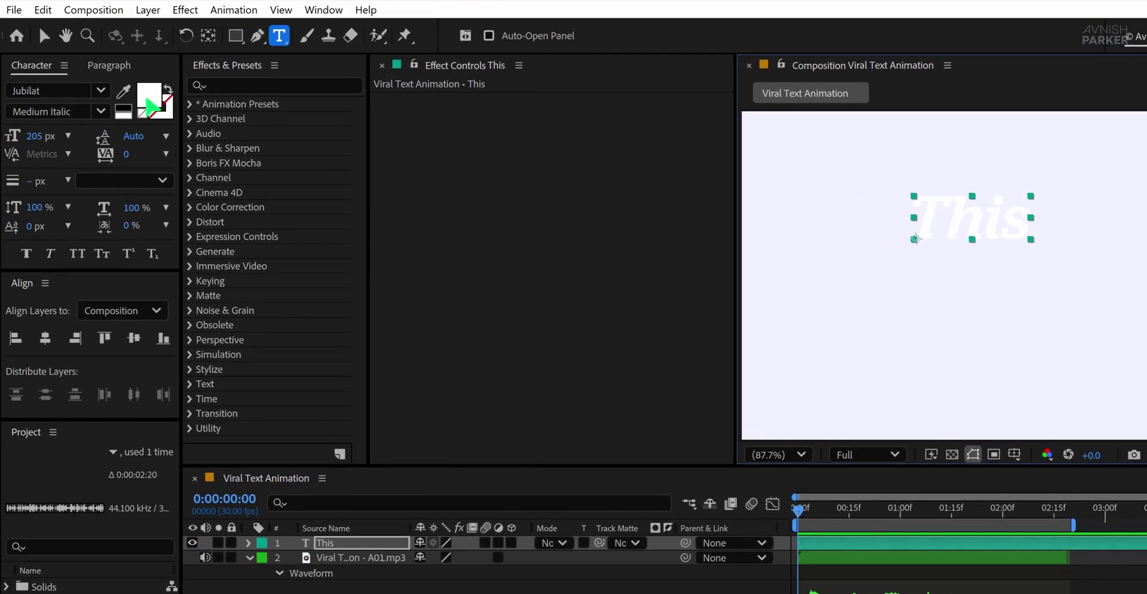
- Set the fill colour of the "This" text to a very dark blue-grey
click(149, 95)
click(517, 409)
click(710, 310)
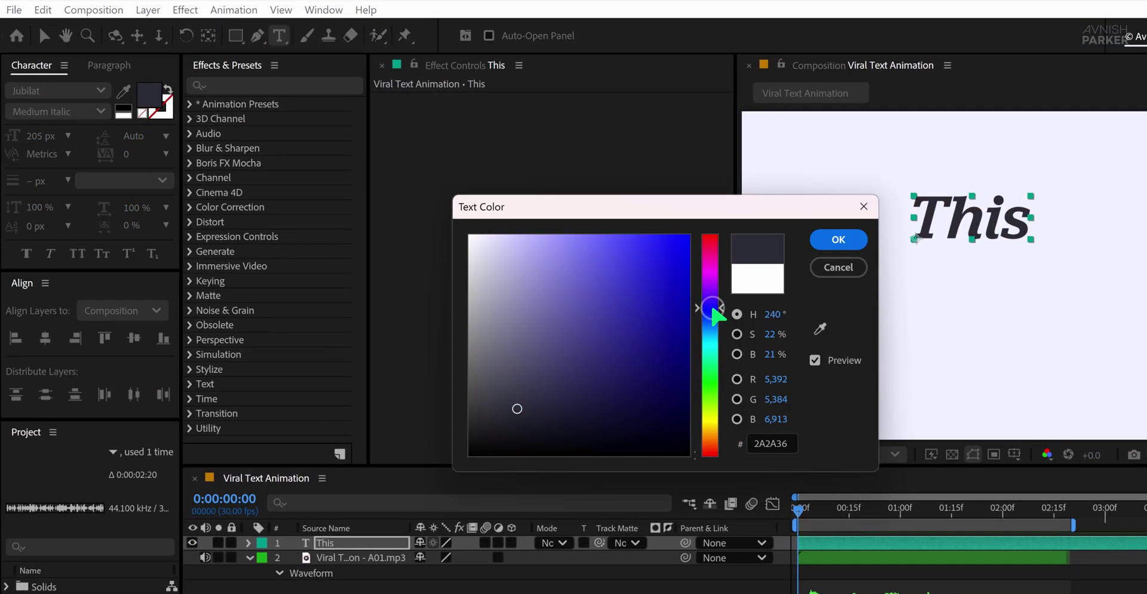
click(527, 413)
click(838, 240)
- Add separate text layers reading "is", "the", "viral", "text", "animation" and "technique"
click(896, 283)
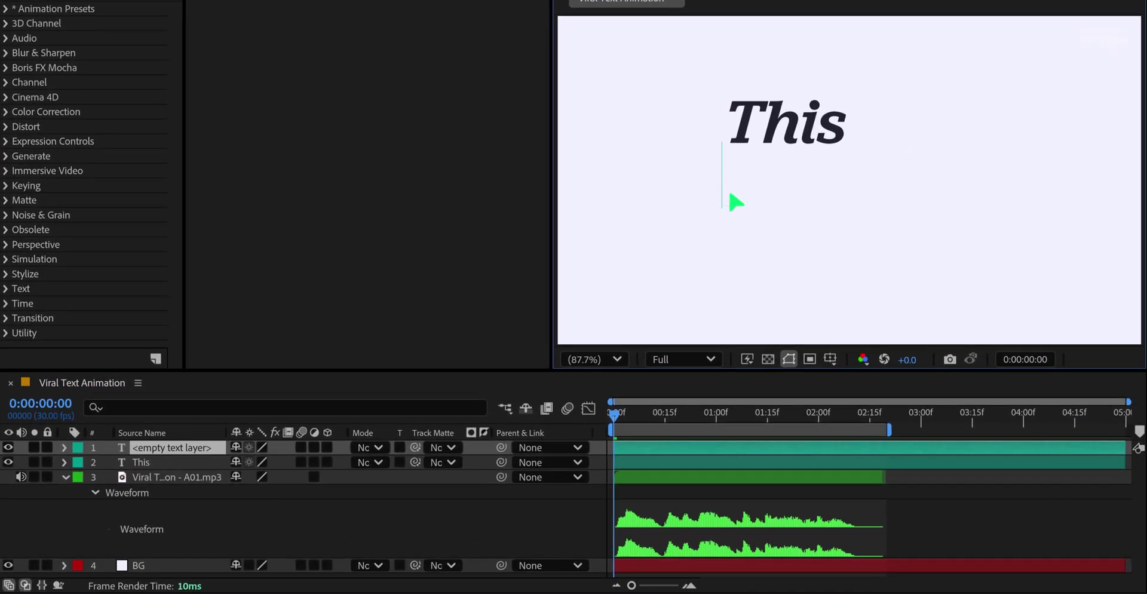
text(is)
click(745, 224)
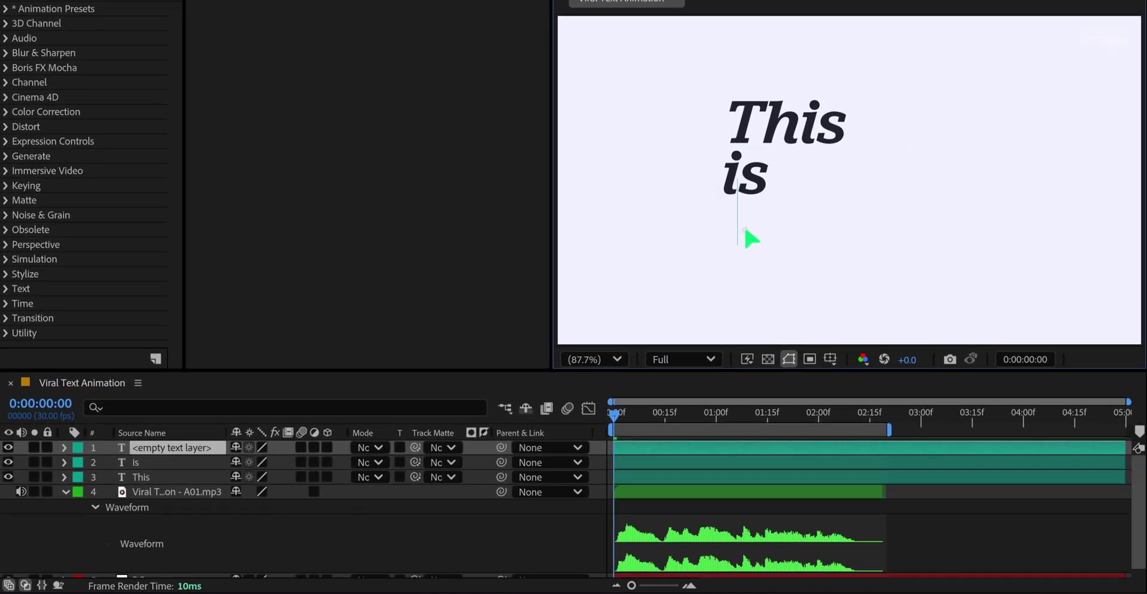
text(the)
click(819, 264)
text(viral)
click(758, 280)
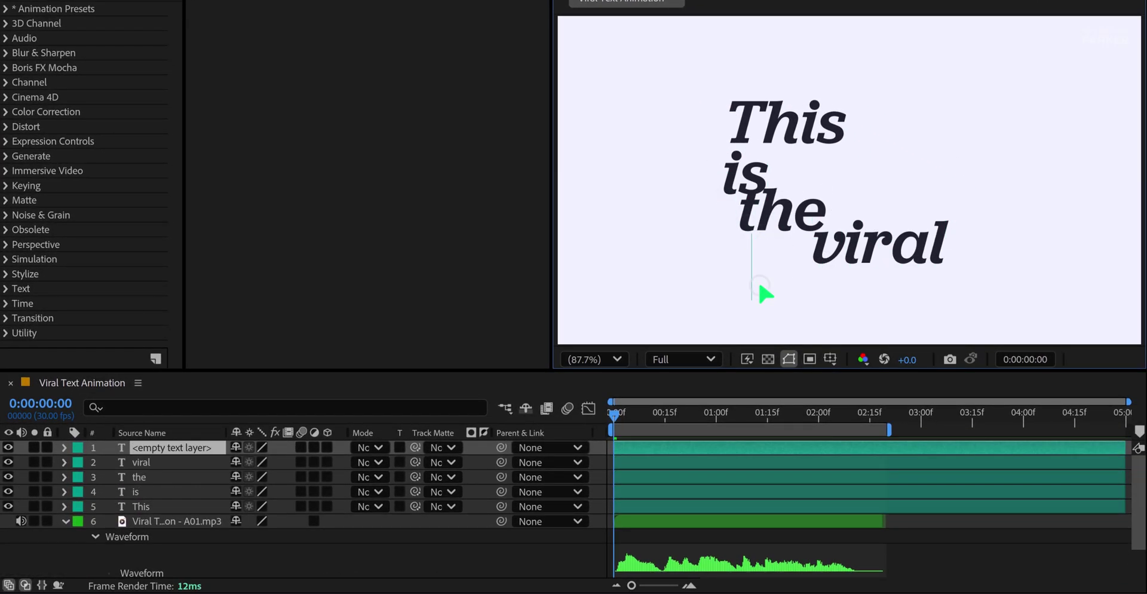
text(text)
click(654, 274)
text(animation)
click(623, 167)
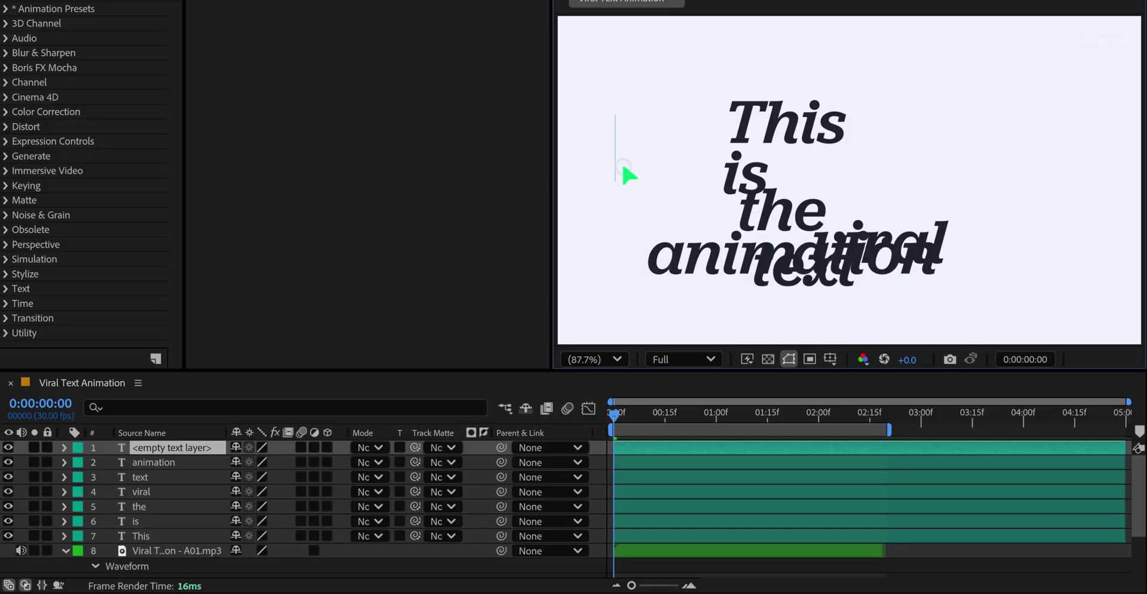
text(technique)
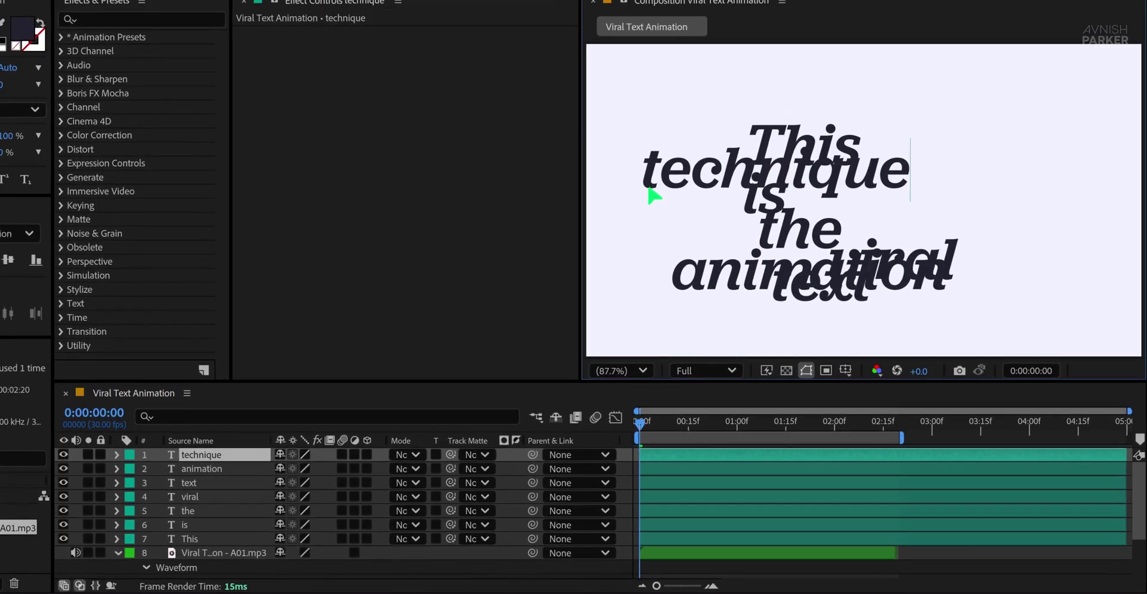
key(Escape)
- Spread the overlapping words apart, shrink "This", and group it with "is" just above "the"
drag(657, 151, 841, 155)
drag(753, 127, 737, 102)
drag(744, 174, 739, 157)
drag(827, 161, 851, 283)
click(741, 103)
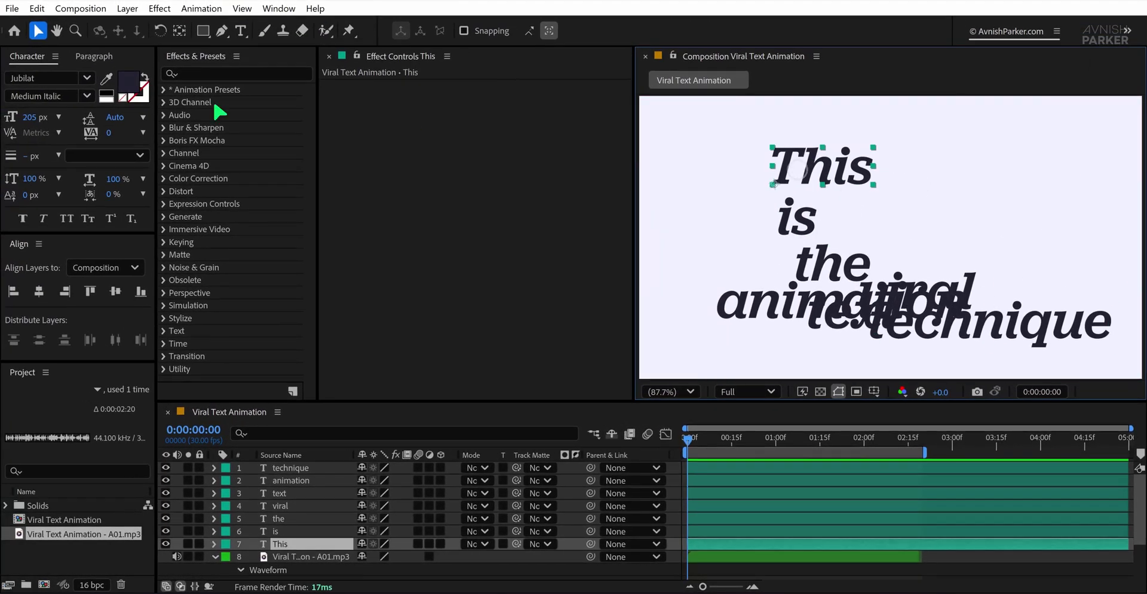
drag(30, 117, 7, 117)
drag(808, 221, 870, 173)
drag(832, 266, 764, 198)
click(952, 297)
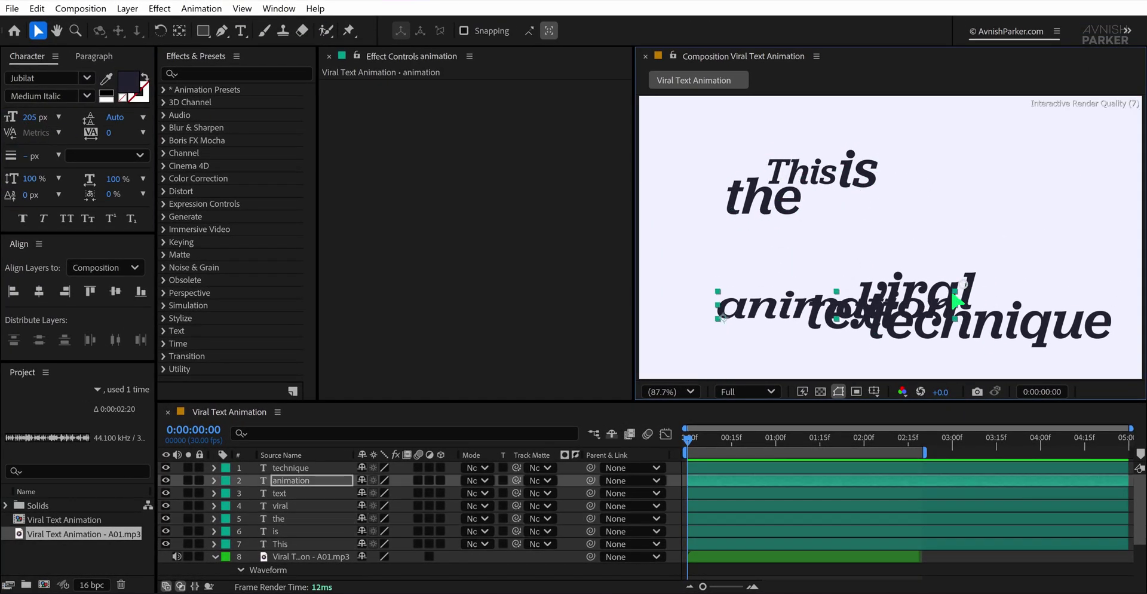
- Move "viral" beside "the", enlarge it to 258 px and give it a heavy black font style
drag(966, 288, 924, 209)
drag(30, 117, 75, 115)
drag(875, 211, 895, 209)
click(86, 95)
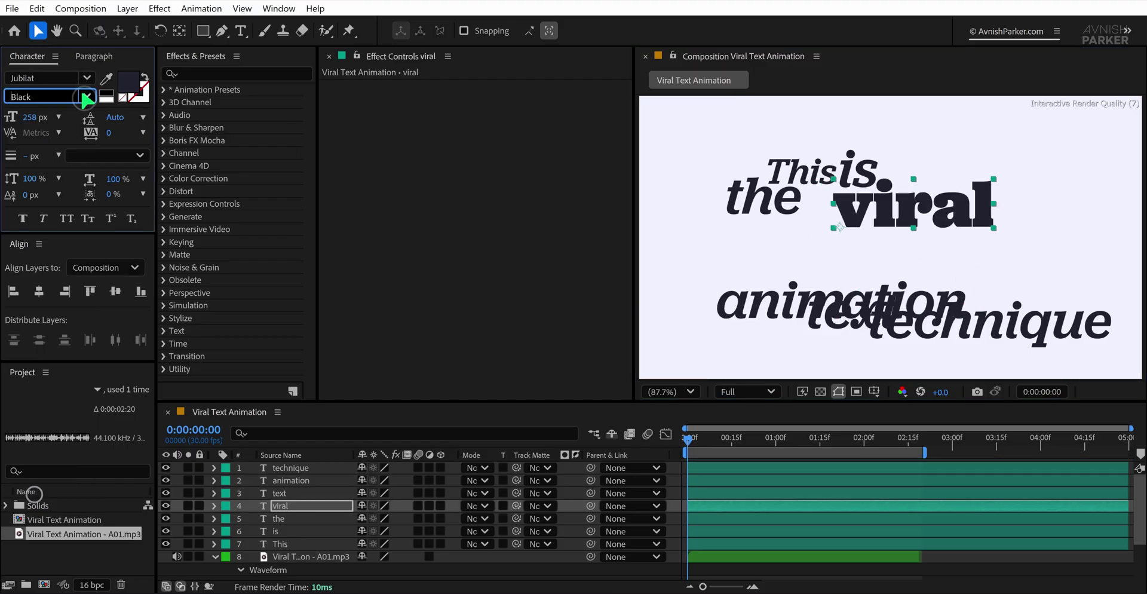
click(84, 96)
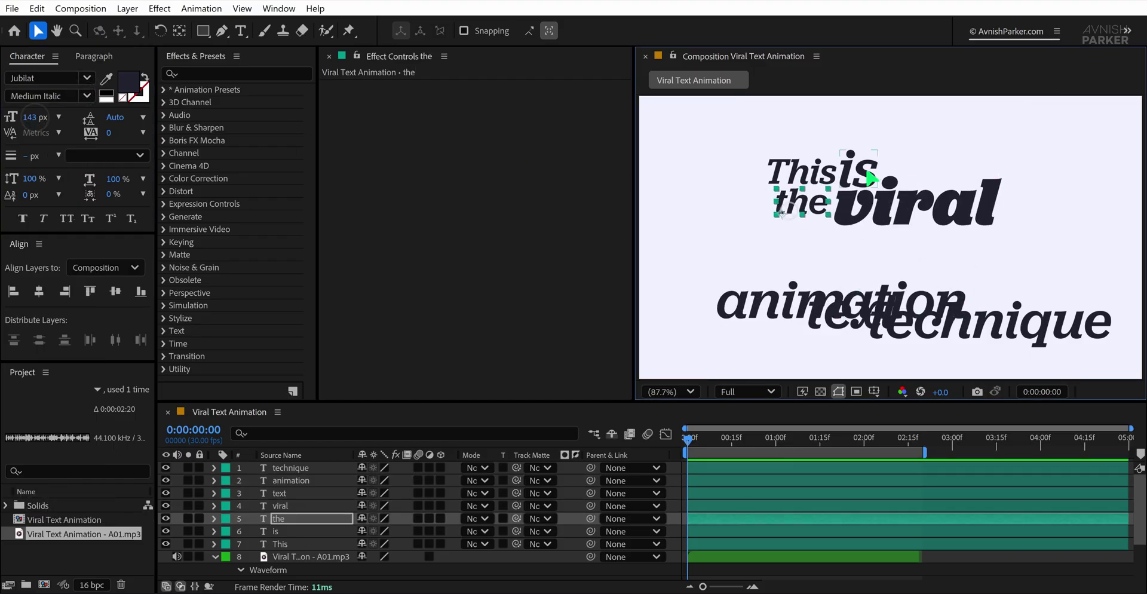
- Shrink the word "is", change its font style and nudge it into place beside "This"
click(867, 171)
drag(33, 117, 4, 117)
click(87, 96)
click(54, 438)
drag(846, 207, 843, 207)
- Rearrange the lower words "text", "animation" and "technique" closer beneath "viral", changing the font style of the middle line
drag(835, 322, 996, 249)
drag(958, 326, 800, 290)
click(821, 244)
click(86, 96)
click(75, 319)
drag(825, 244, 790, 238)
- Restyle and shrink the word "animation" and position it in the line below "viral"
click(87, 96)
click(38, 386)
drag(930, 246, 901, 245)
drag(40, 117, 13, 117)
drag(890, 257, 907, 248)
- Shrink the word "text", change its font style and move it directly in front of "animation"
click(786, 240)
drag(31, 117, 3, 147)
click(86, 96)
click(46, 418)
drag(777, 243, 828, 241)
- Position "technique" beneath the "text animation" line, and shrink "the" and fit it in front of "viral"
drag(825, 285, 868, 283)
click(86, 95)
click(899, 242)
click(809, 208)
drag(30, 118, 10, 117)
drag(796, 206, 806, 202)
- Give "animation" a thin italic font style and "technique" a heavy italic one
click(884, 243)
click(87, 95)
click(54, 278)
click(825, 279)
click(87, 96)
click(44, 508)
- Give "text" a light italic font style and nudge it into place in front of "animation"
click(824, 243)
click(86, 96)
click(59, 351)
drag(819, 241, 823, 239)
click(665, 573)
- Change "This" to lowercase "this", apply a decorative script font, and align it in front of "is"
double_click(801, 174)
text(this)
click(38, 31)
click(86, 77)
drag(798, 178, 804, 173)
click(669, 571)
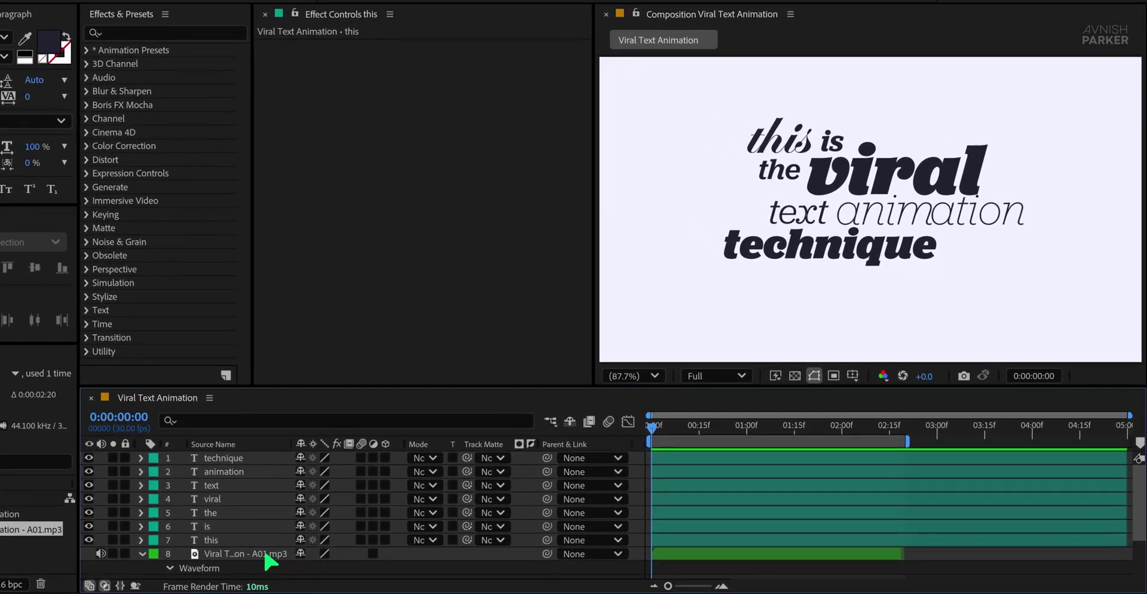
- Locate the first spoken word on the audio waveform and add a composition marker at 0:00:00:01
scroll(656, 513, down, 3)
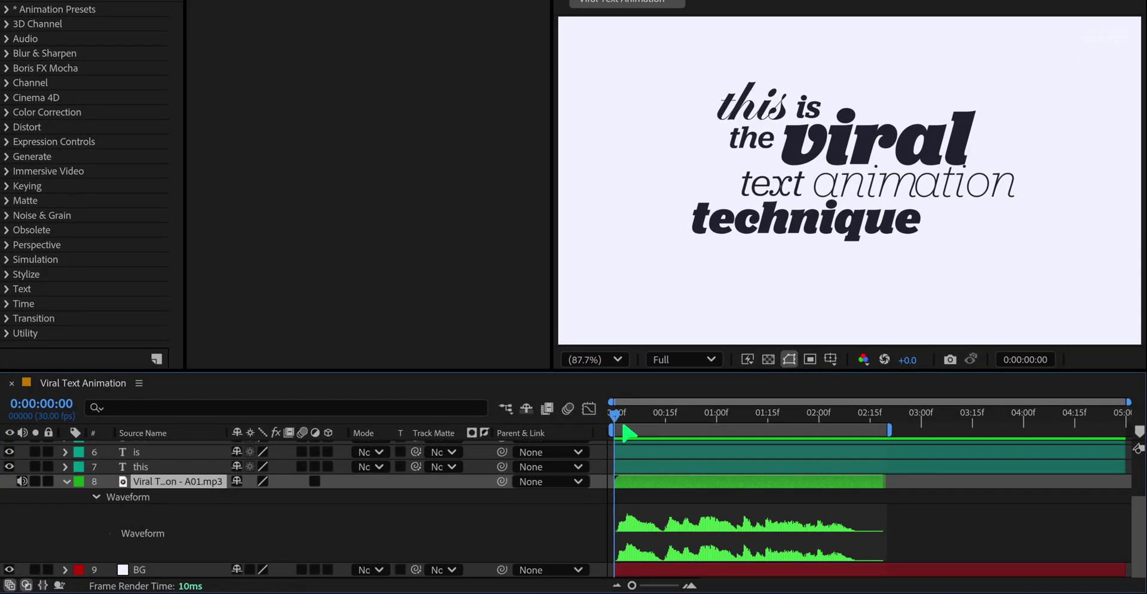
drag(618, 415, 643, 427)
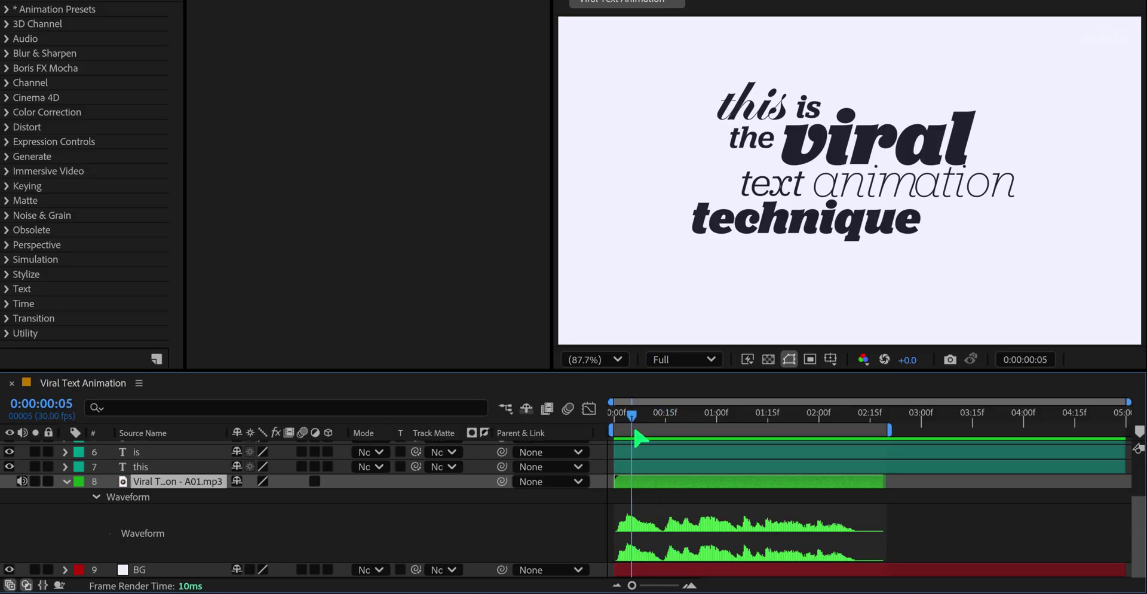
click(483, 528)
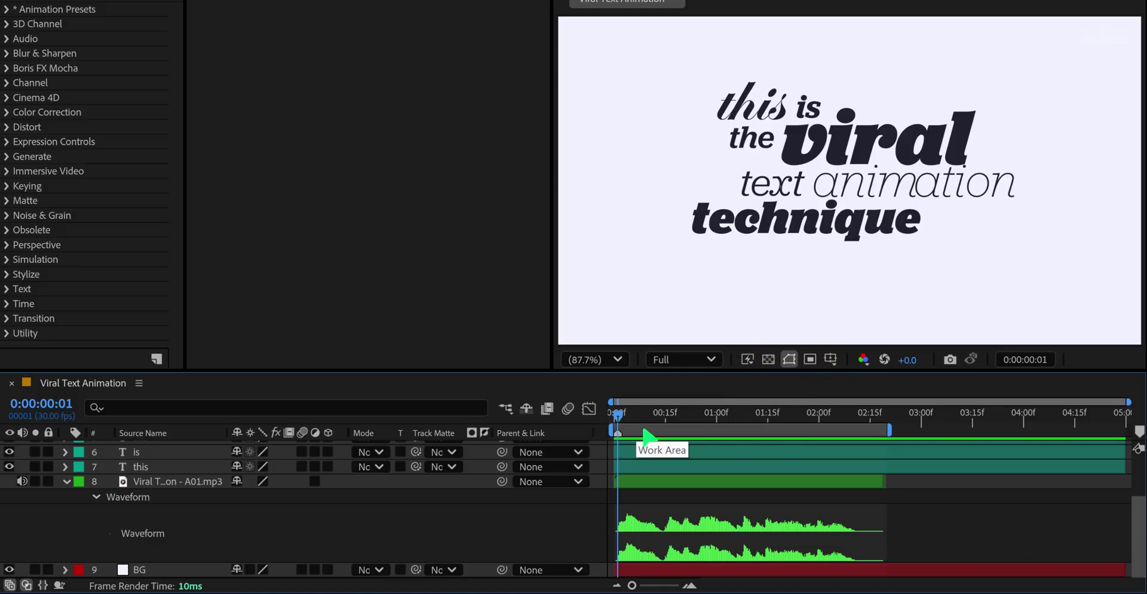
- Add composition markers at the start of each remaining spoken word up to 0:00:01:29, and preview the audio
mouse_move(618, 418)
mouse_down()
mouse_move(766, 431)
mouse_move(809, 421)
mouse_up()
key(KP_Multiply)
key(KP_Multiply)
key(KP_Multiply)
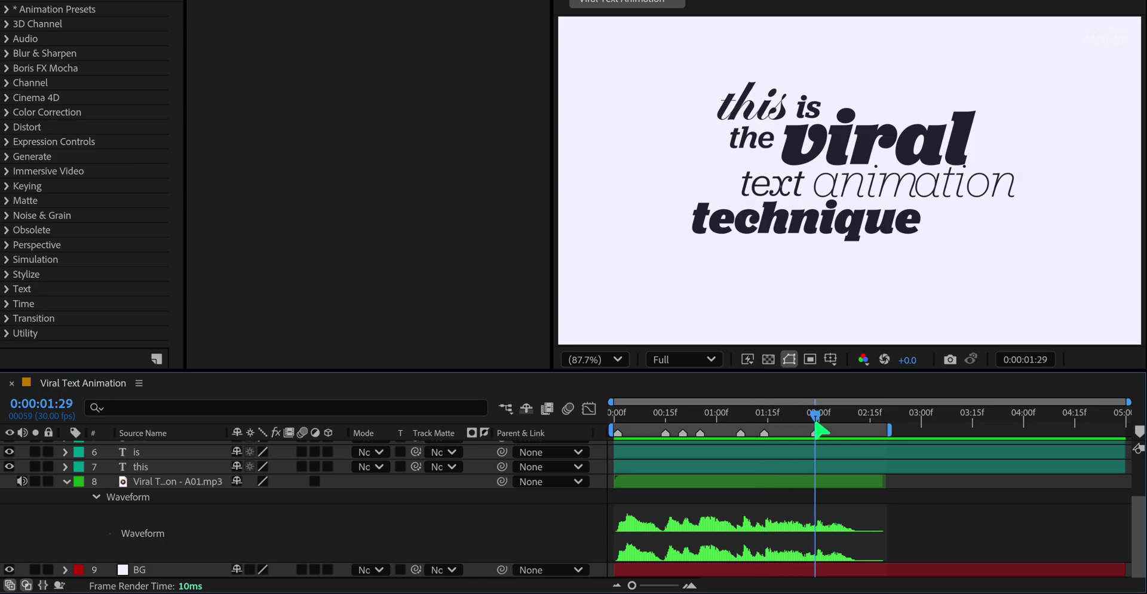
key(KP_Decimal)
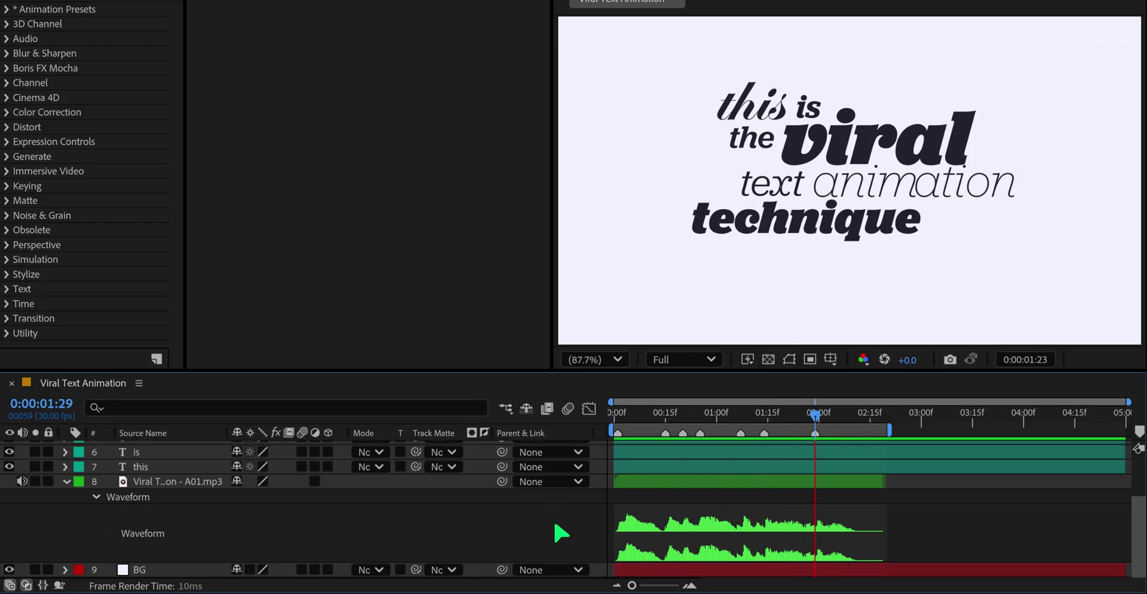
- Create a new 1920x1080, 30 fps composition named "Text Animation" with a duration of 0:00:05:00
key(Home)
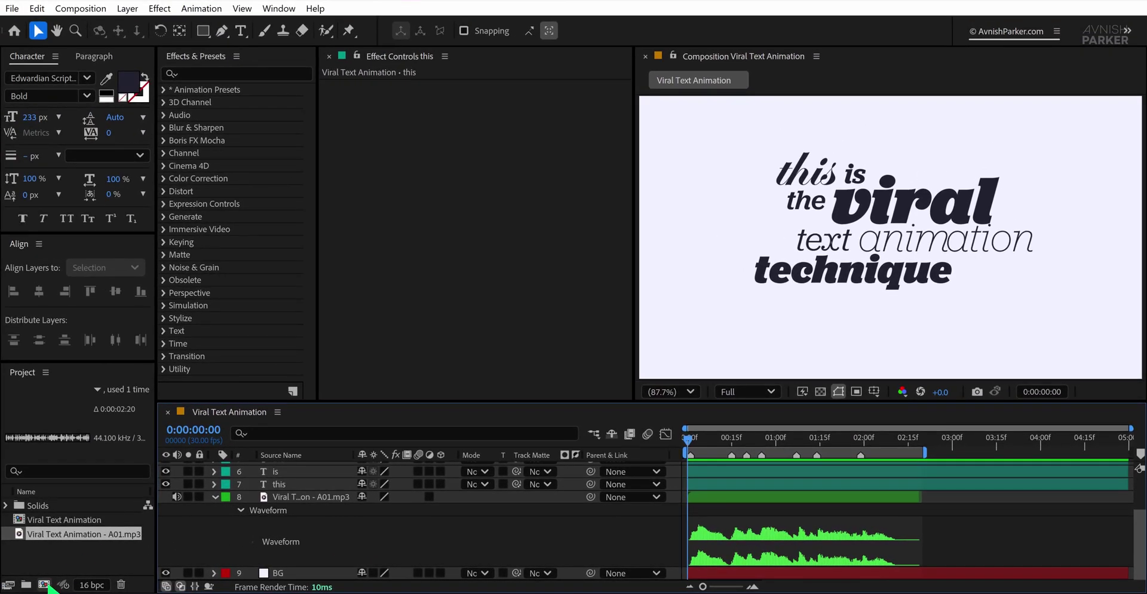
click(44, 584)
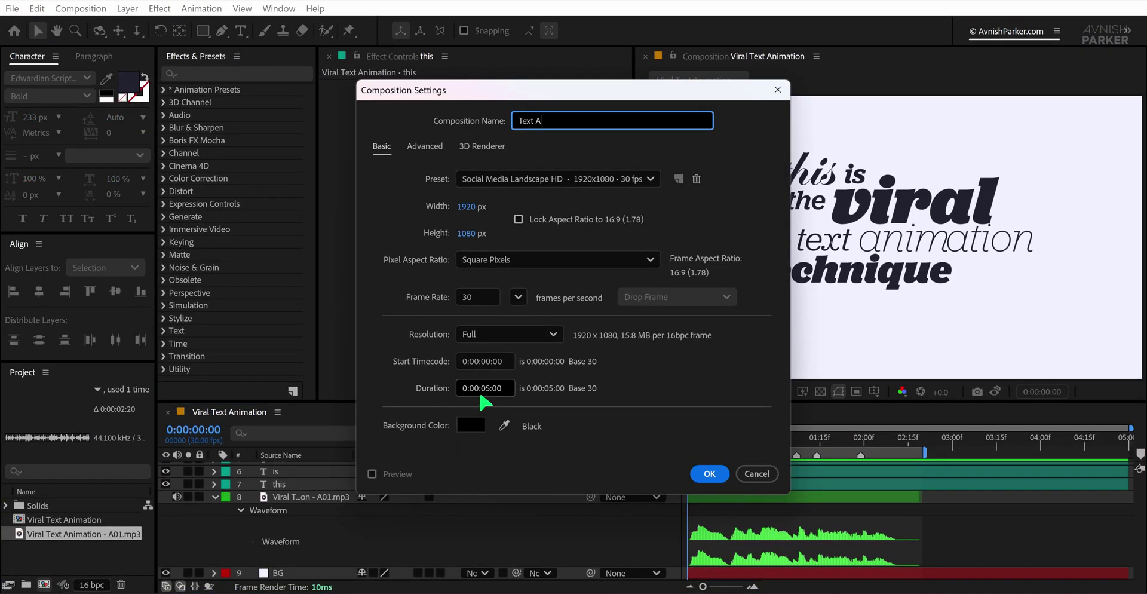
click(700, 475)
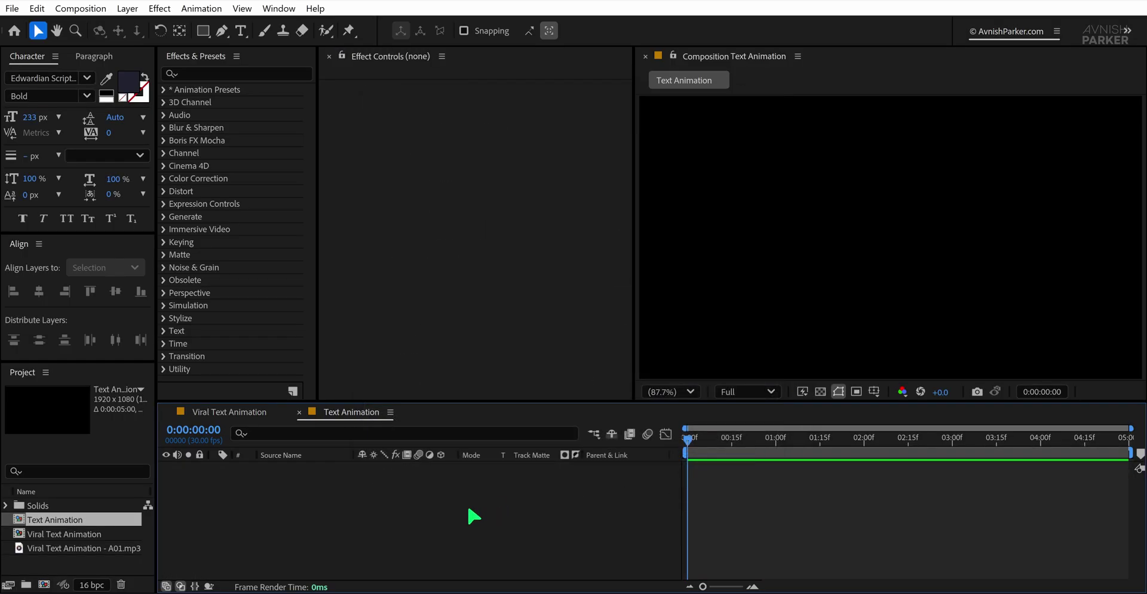
- Copy the "this" text layer from Viral Text Animation into the Text Animation composition and recolor it white (FFFFFF)
click(248, 415)
click(287, 486)
key(ctrl+c)
click(328, 415)
key(ctrl+v)
click(129, 82)
click(407, 203)
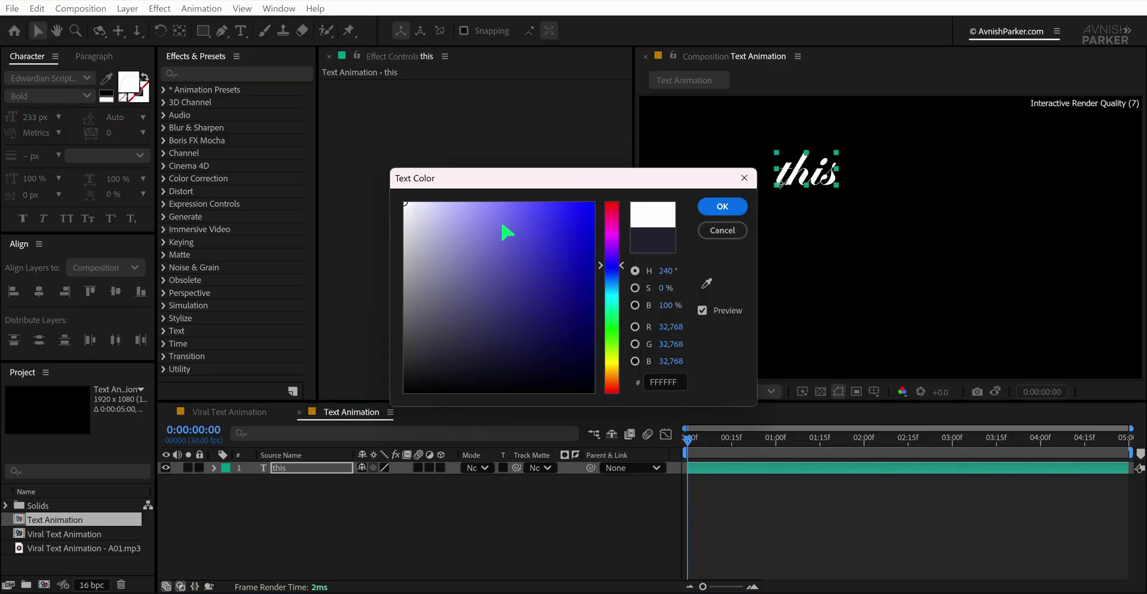
click(706, 206)
- Center "this" horizontally and vertically in the composition and change its font to the upright slab serif found with "jub"
click(39, 291)
click(116, 291)
click(302, 469)
click(53, 79)
text(jub)
click(82, 374)
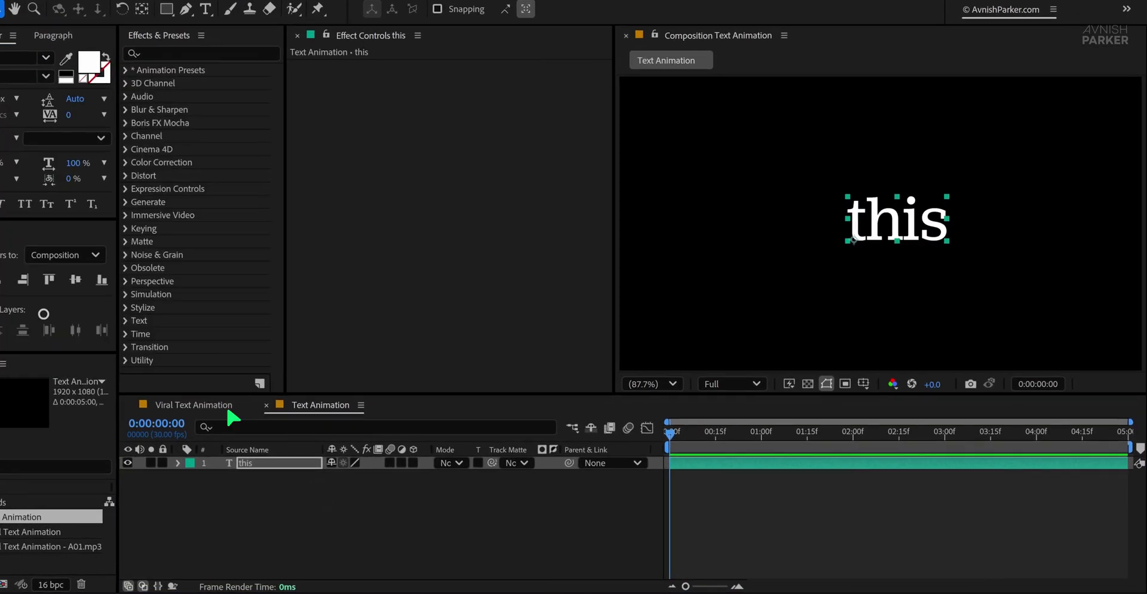
click(301, 485)
- Add a text animator with Position and Opacity properties to "this" and set its Position to 0.0,119.0
click(212, 468)
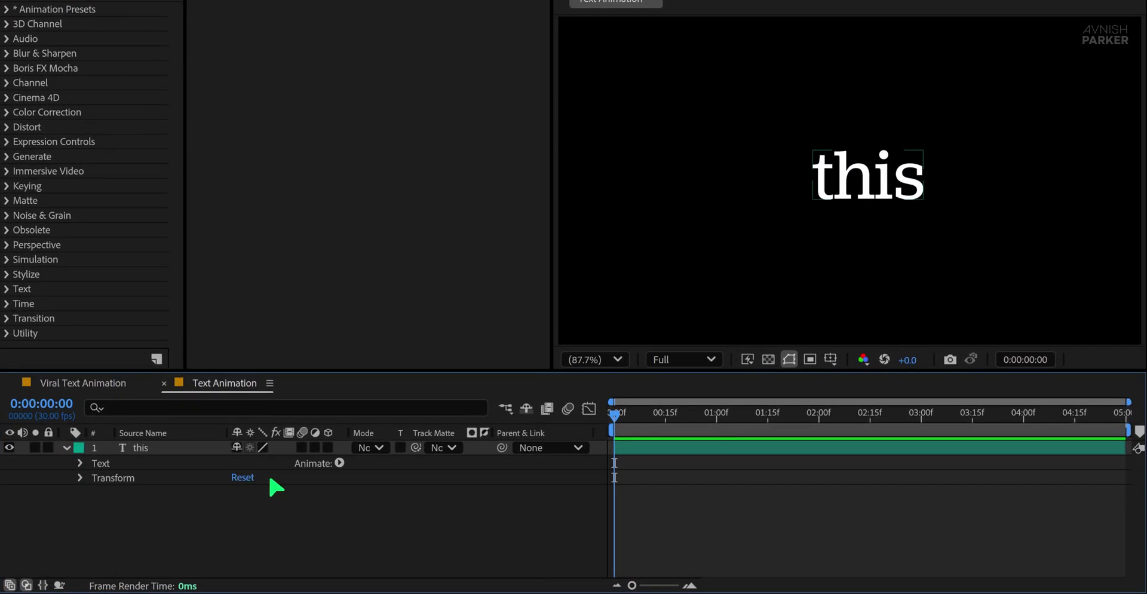
click(347, 461)
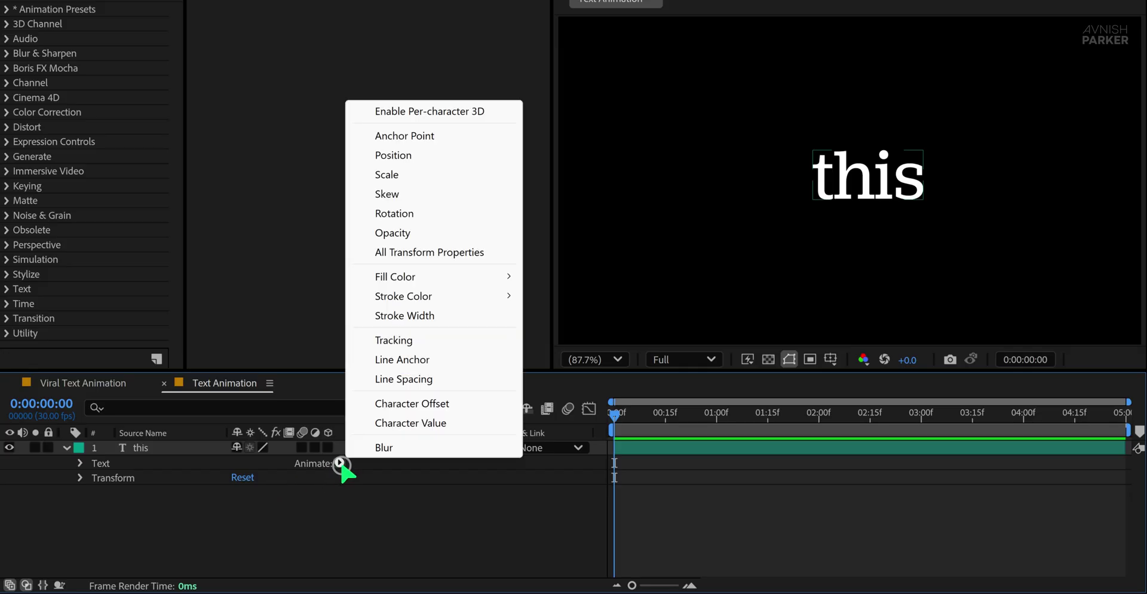
click(383, 155)
click(339, 521)
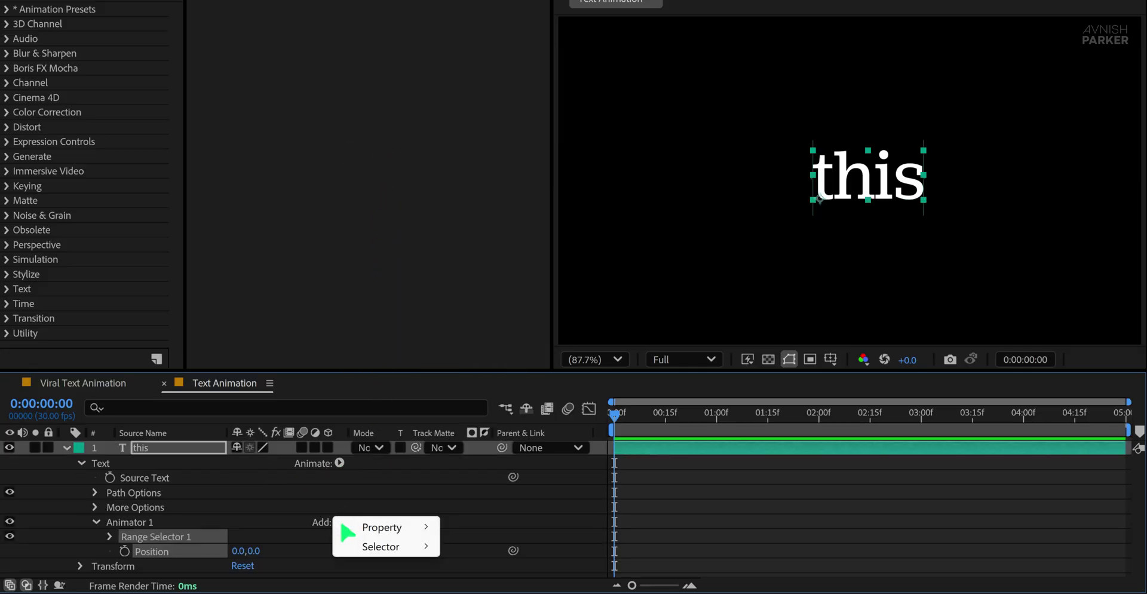
mouse_move(370, 527)
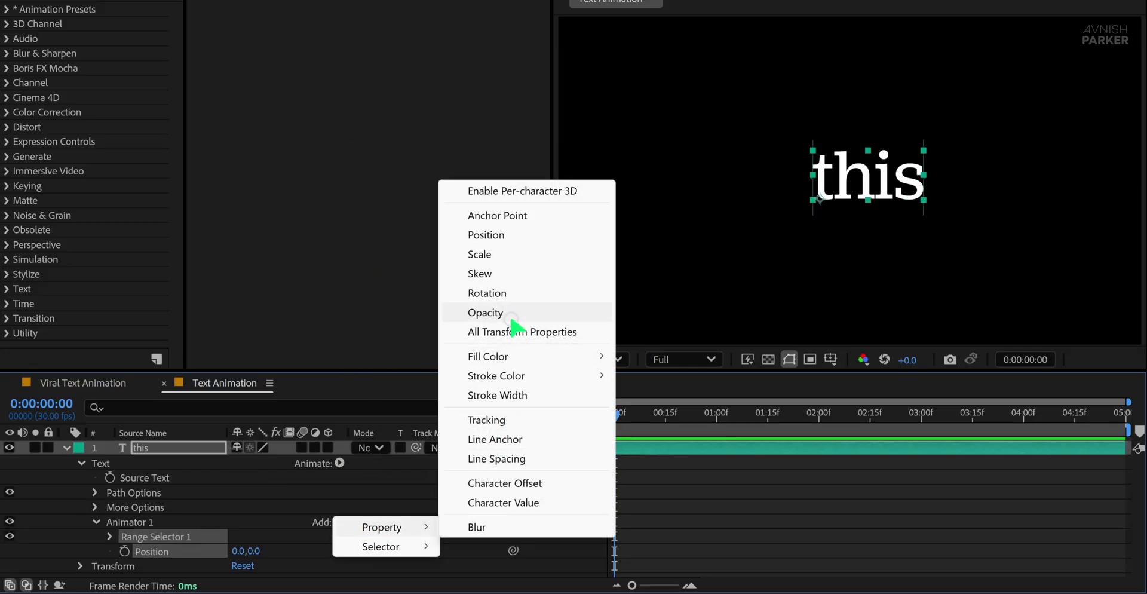
click(512, 323)
drag(258, 539, 359, 542)
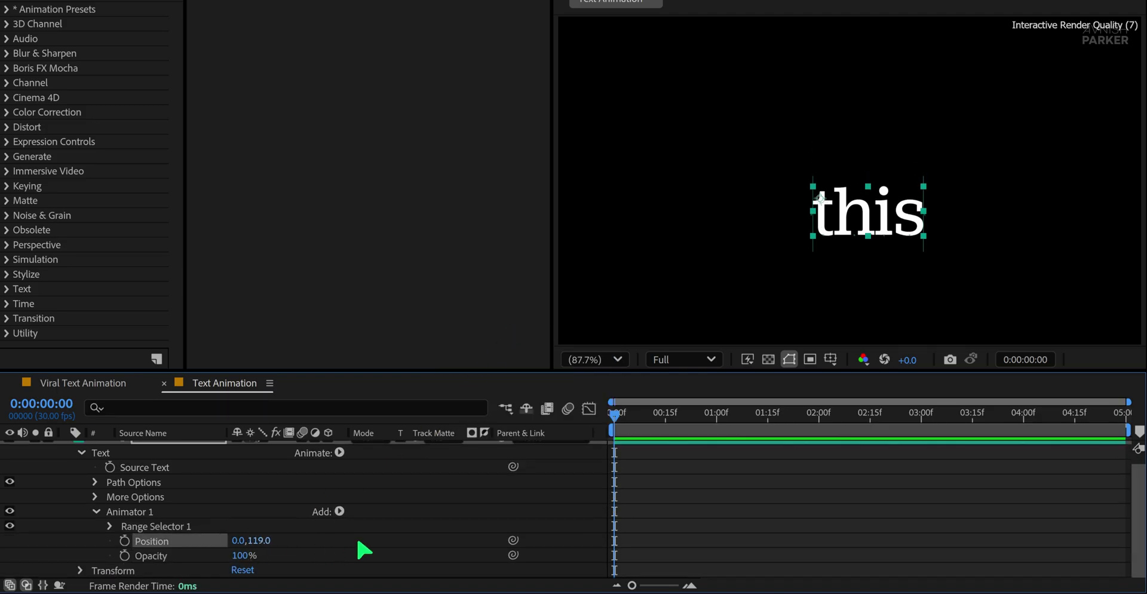
- Keyframe the Range Selector 1 Offset from -100% at 0:00:00:00 to 100% at 0:00:00:15
click(109, 525)
drag(614, 416, 610, 417)
drag(235, 555, 41, 551)
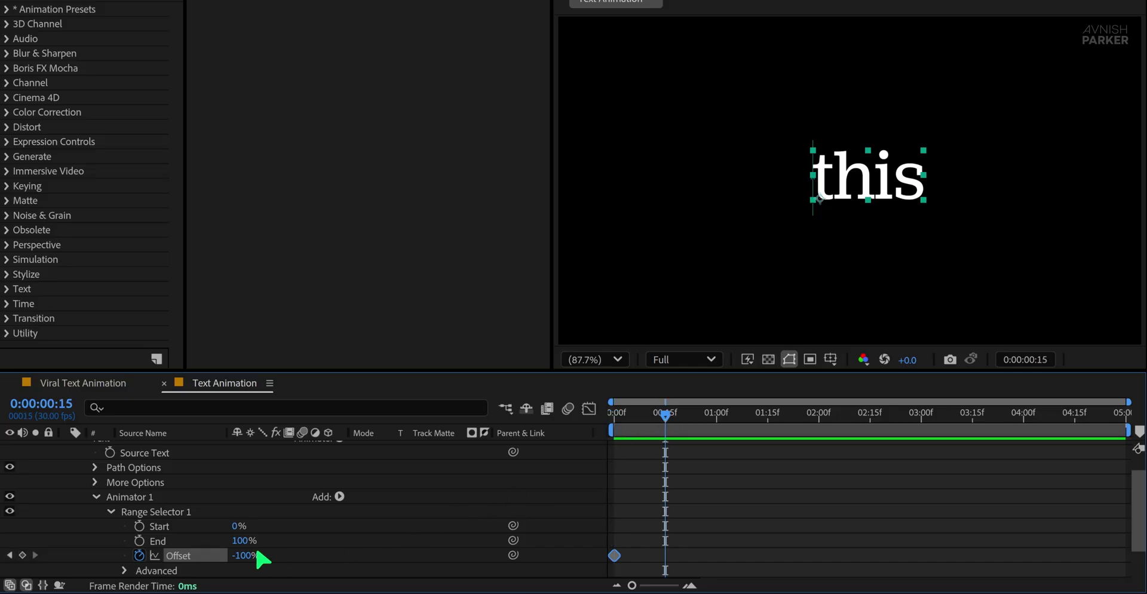
drag(256, 546, 555, 546)
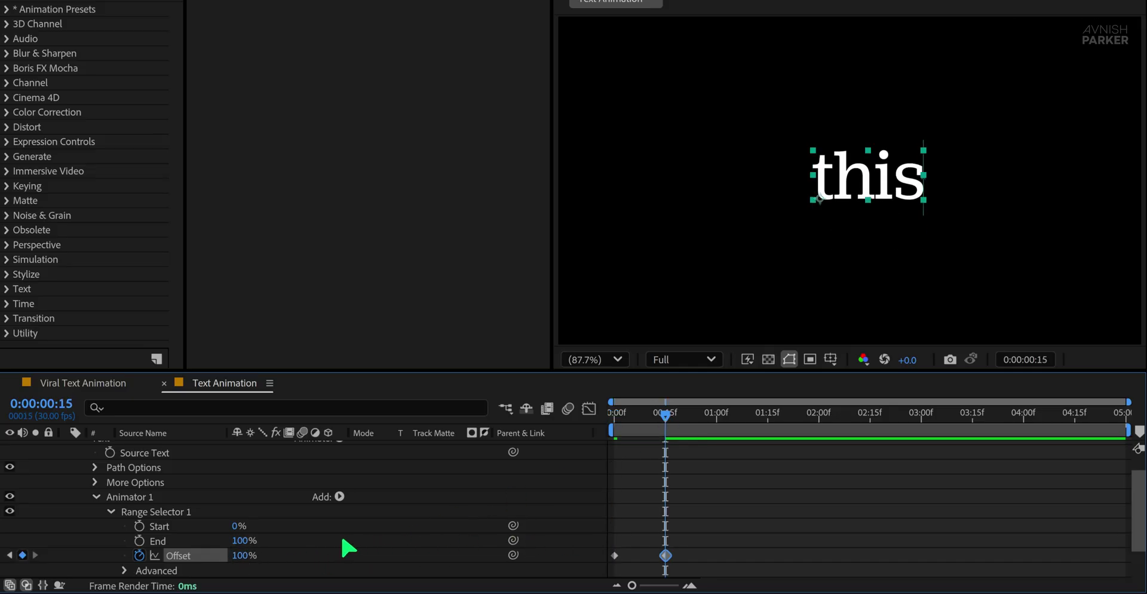
- In the range selector's advanced options, base the animation on Words and set the Shape to Ramp Up
scroll(342, 539, down, 3)
click(124, 526)
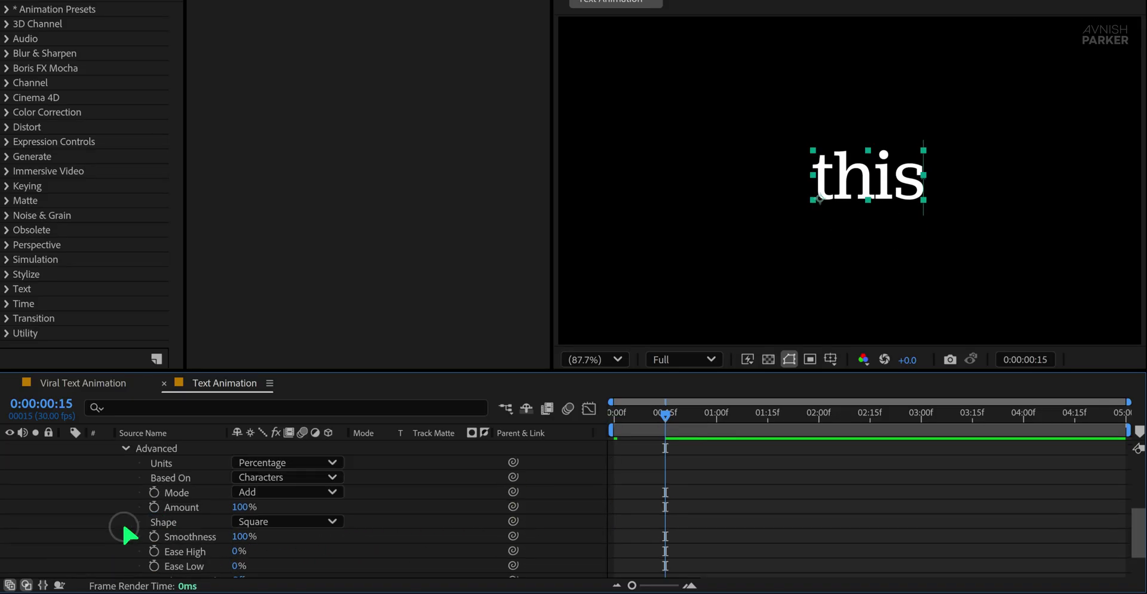
click(281, 476)
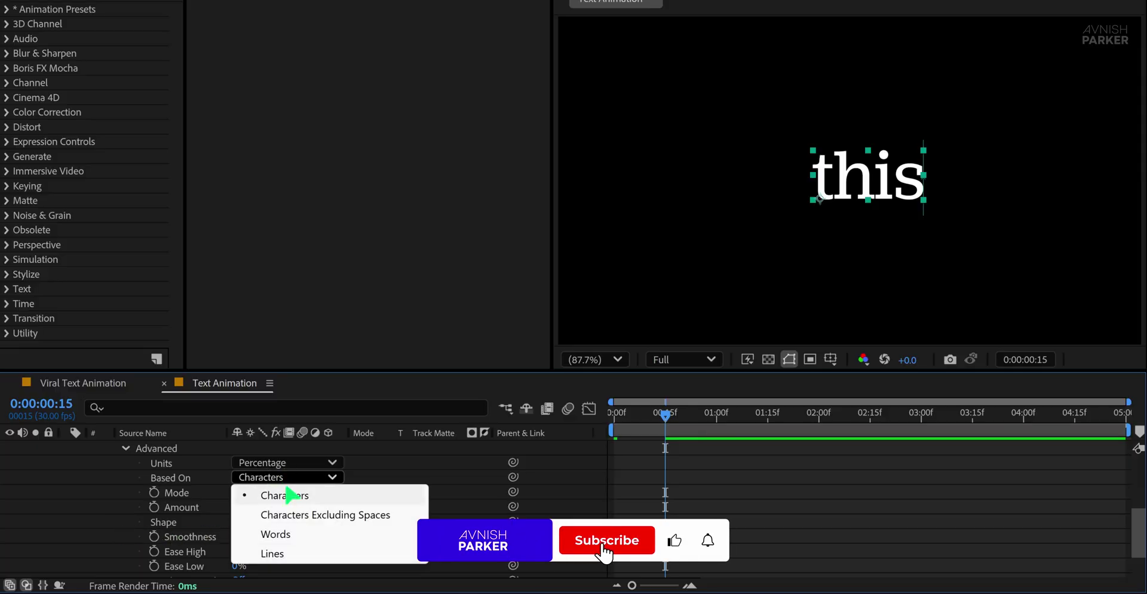
click(306, 534)
click(291, 520)
click(298, 428)
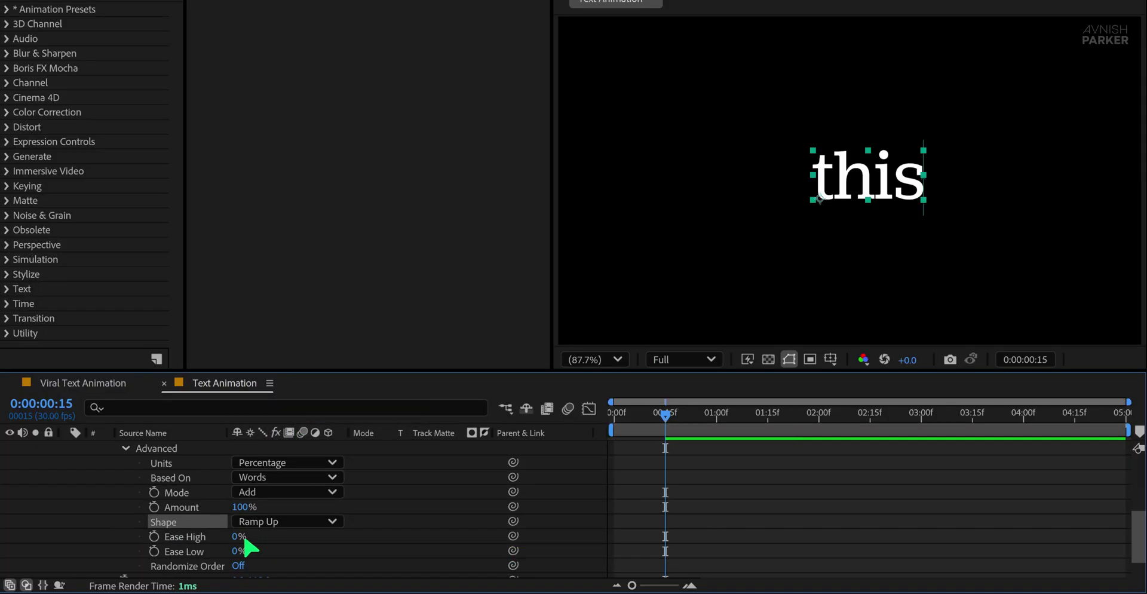
- Set the range selector's Ease High to -100% and Ease Low to 100%, and preview the motion
drag(239, 540, 145, 550)
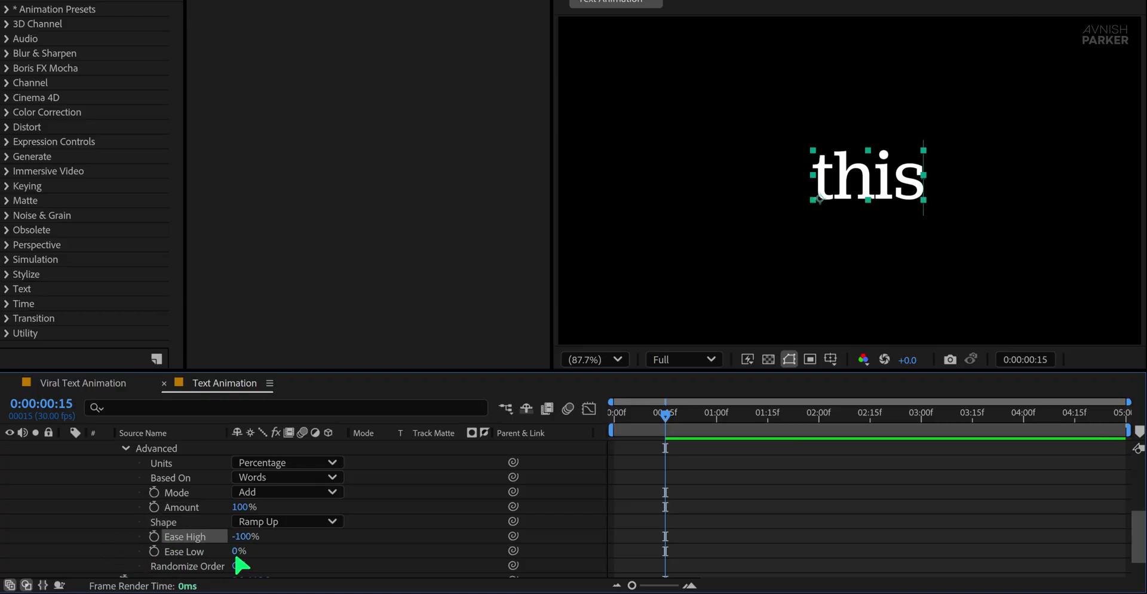
drag(236, 551, 389, 550)
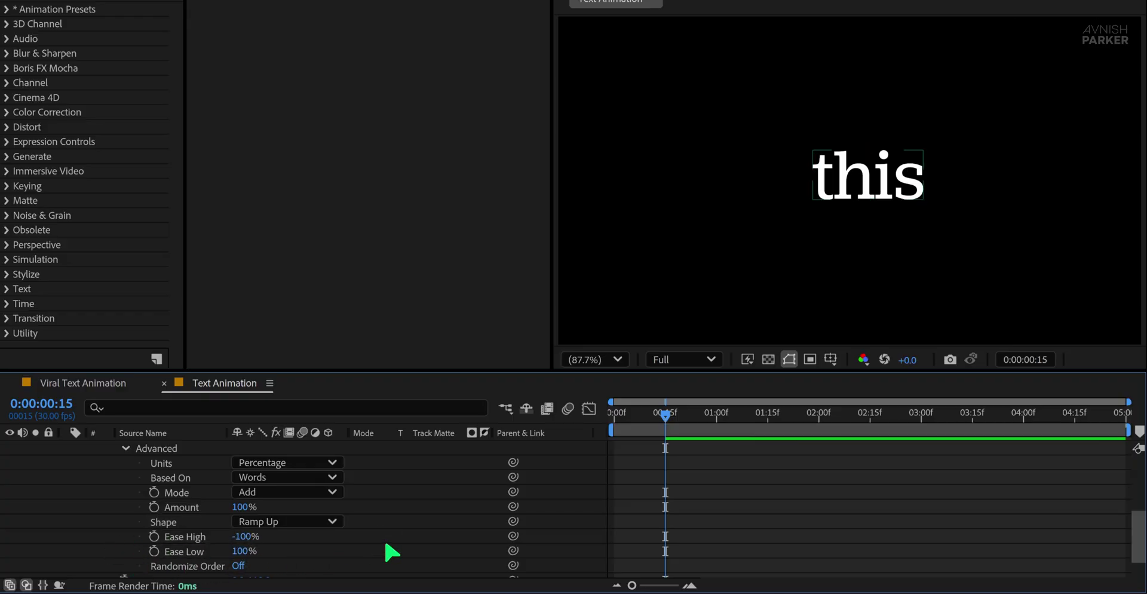
key(space)
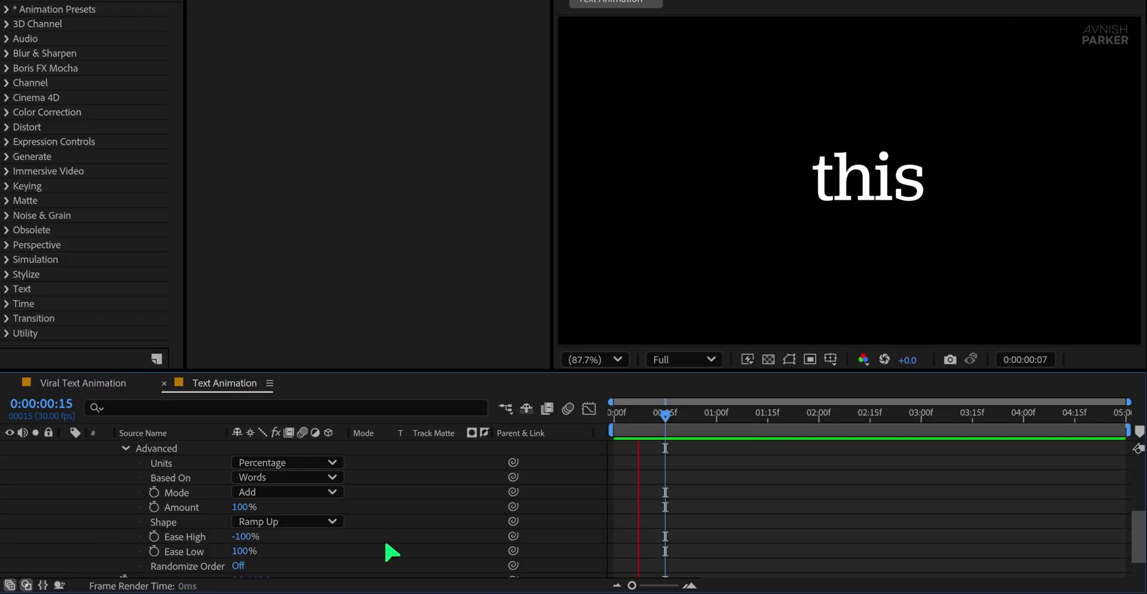
key(space)
- Set the animator's Opacity to 0% and preview the fade-in of "this"
scroll(391, 552, down, 2)
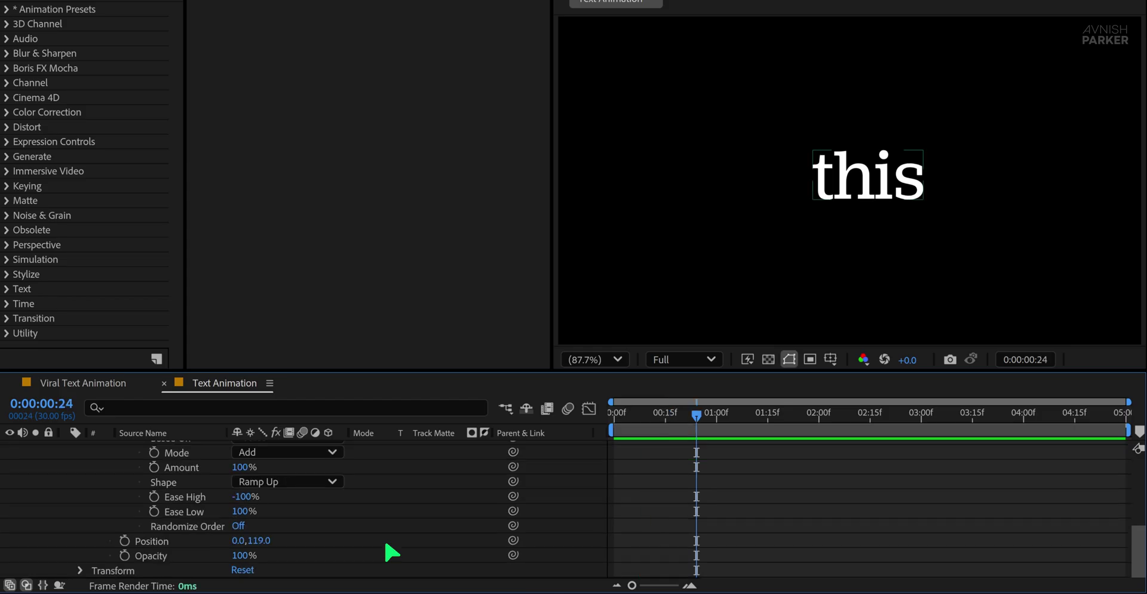
drag(242, 565, 143, 571)
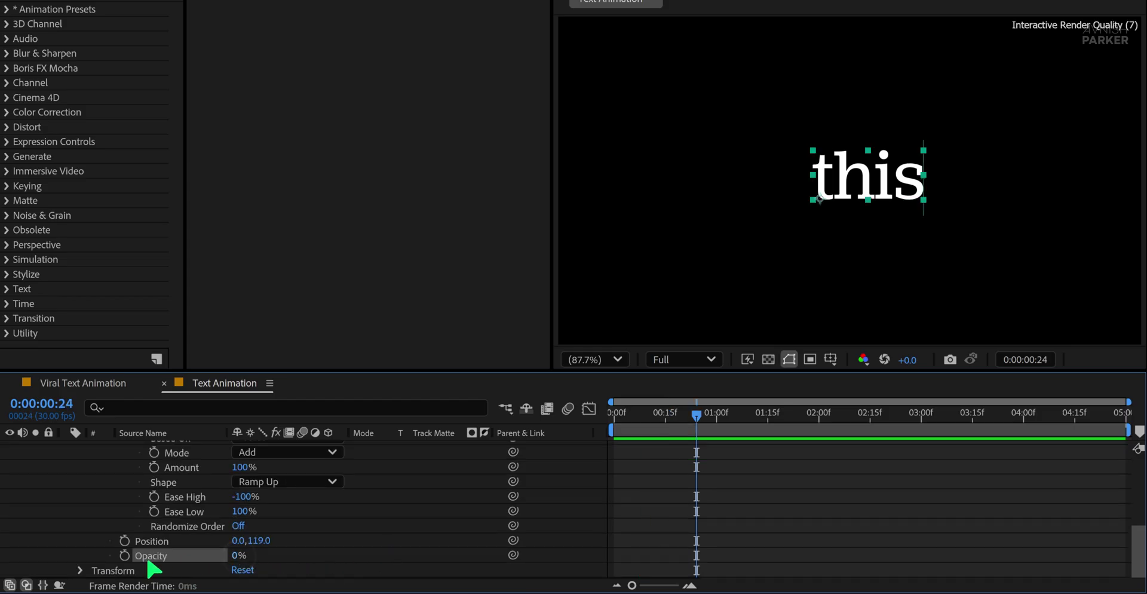
click(340, 537)
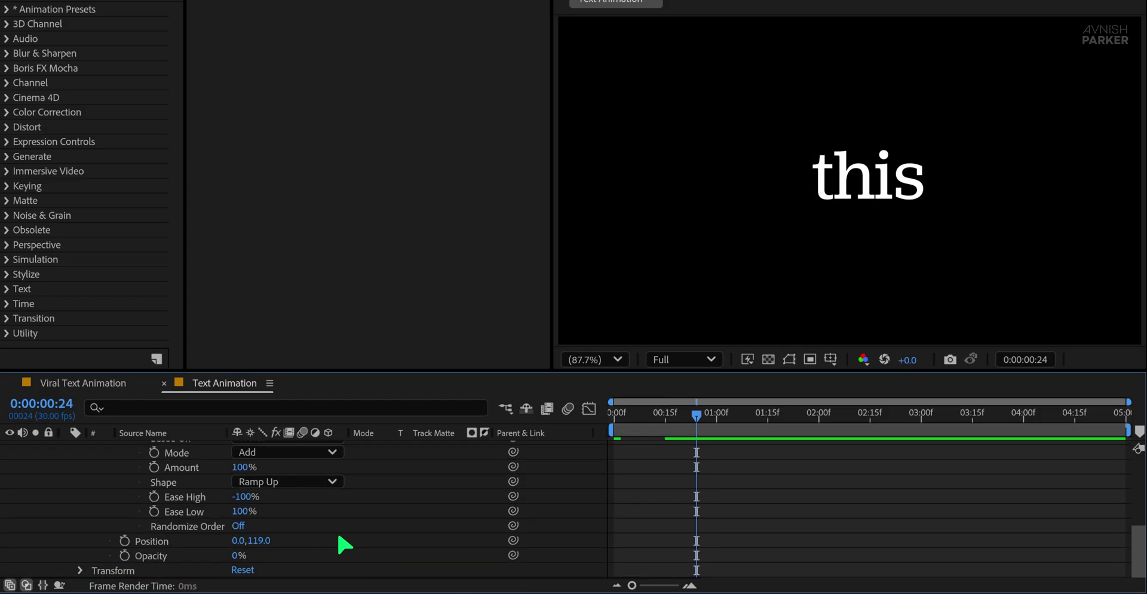
key(space)
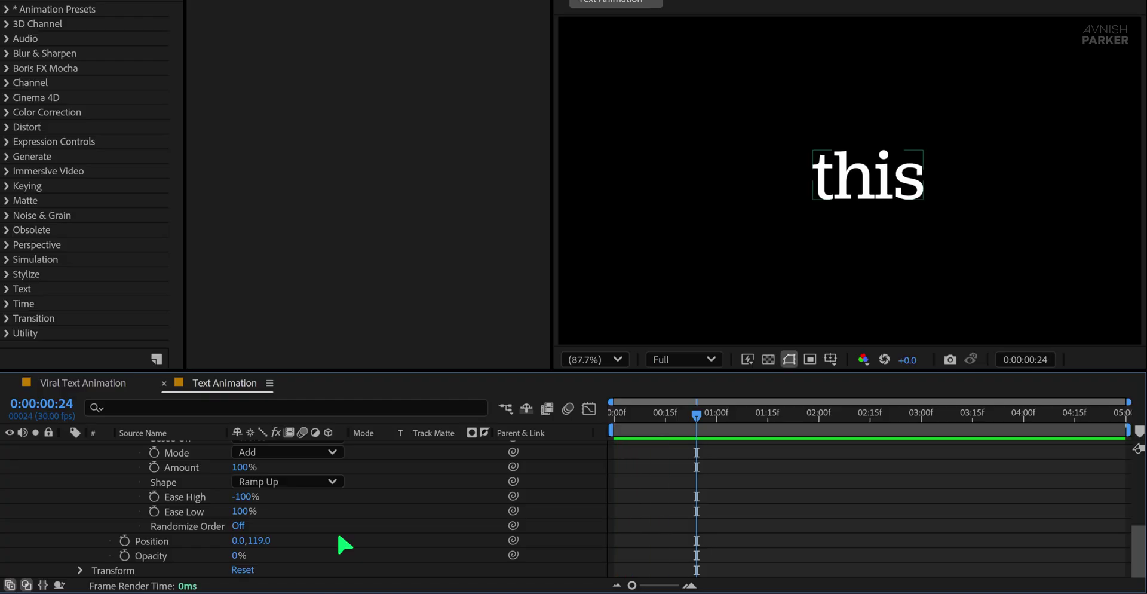
key(space)
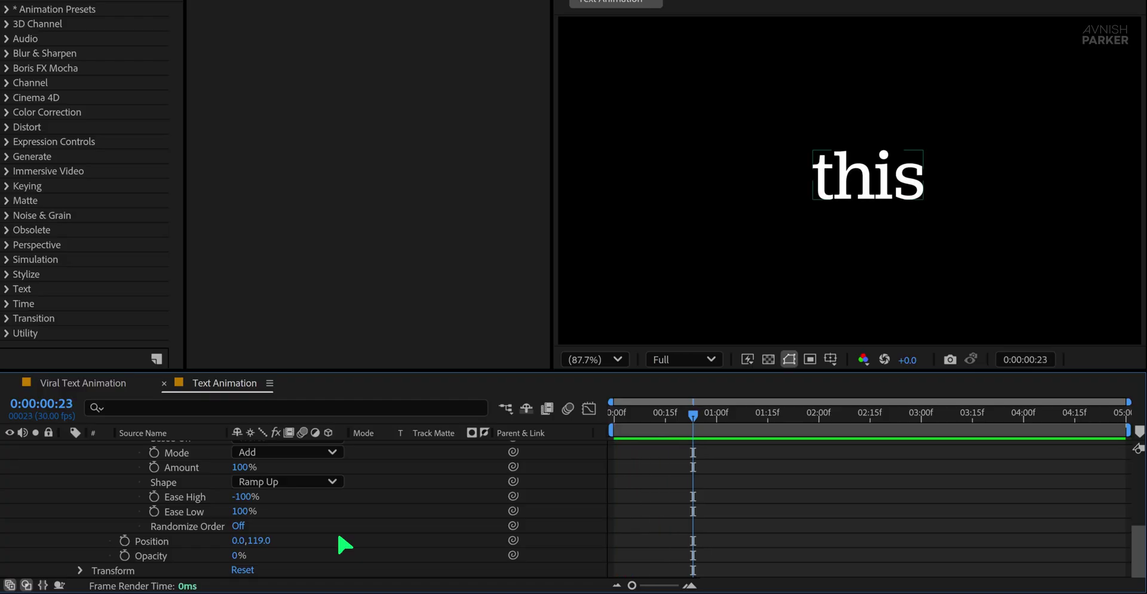
- Move the current time to 0:00:03:00 and duplicate the collapsed Animator 1 on the "this" layer
scroll(619, 490, up, 6)
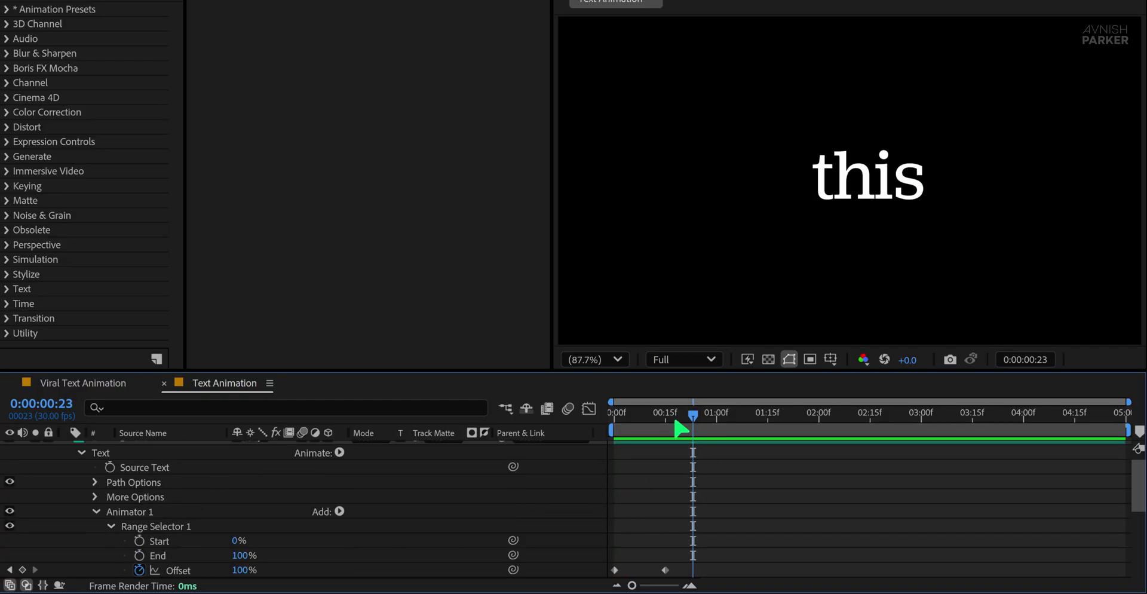
drag(671, 416, 924, 436)
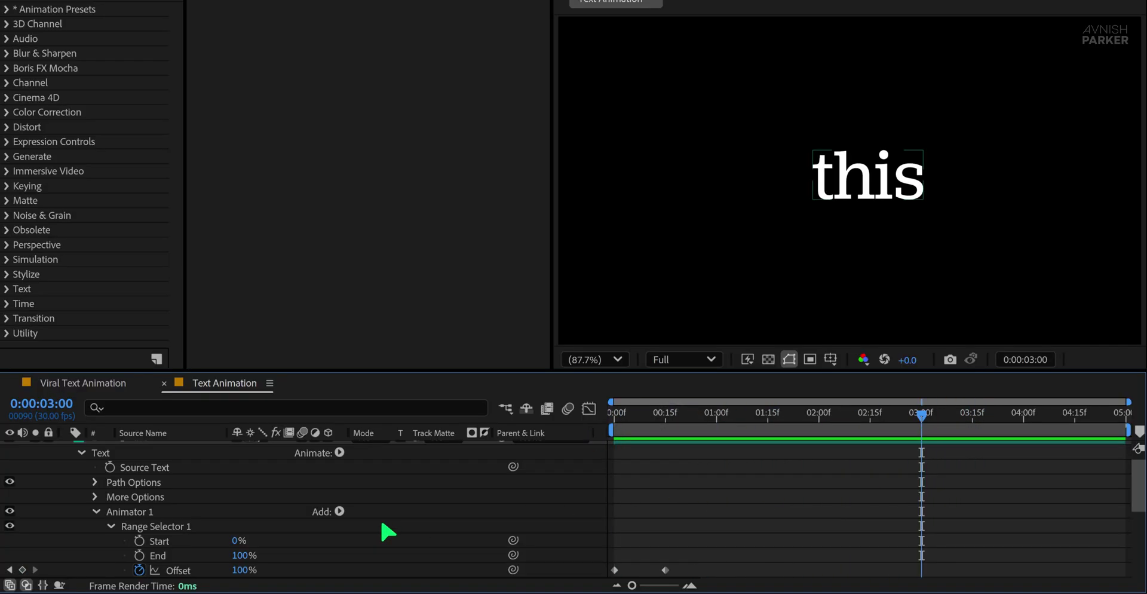
click(96, 512)
click(129, 523)
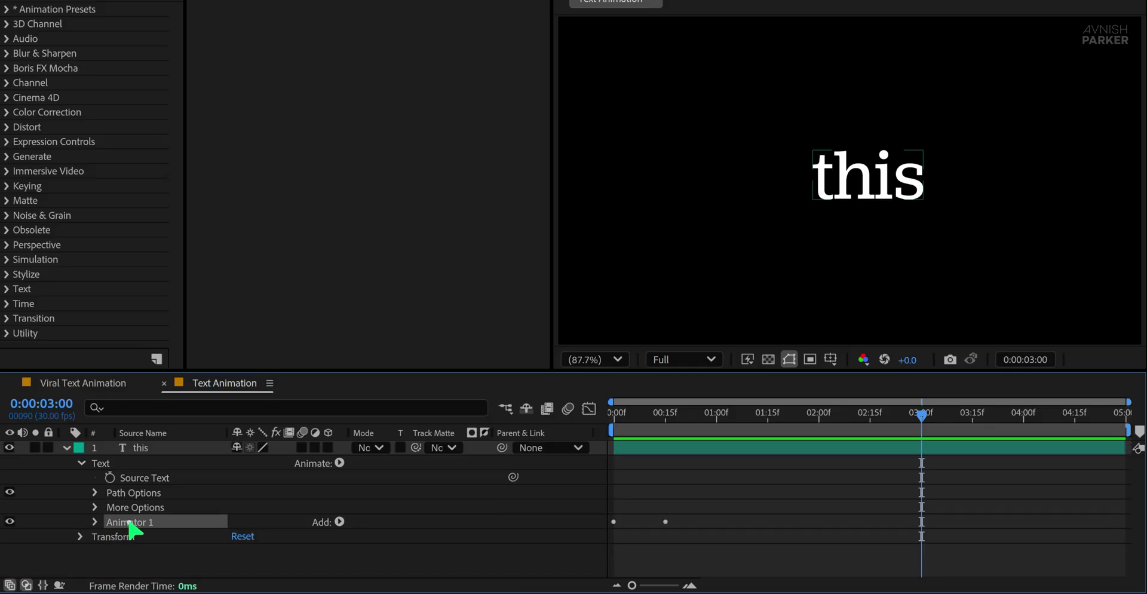
key(ctrl+d)
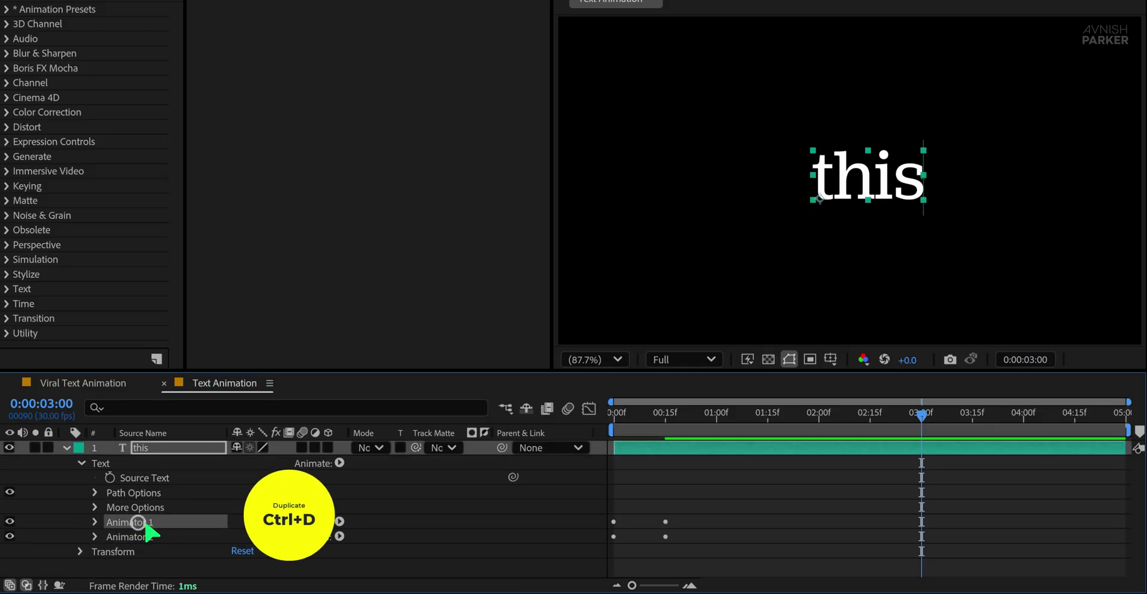
- Rename the two text animators "Animator In" and "Animator out"
key(Return)
text(In)
key(Return)
click(167, 537)
key(Return)
key(BackSpace)
text(out)
key(Return)
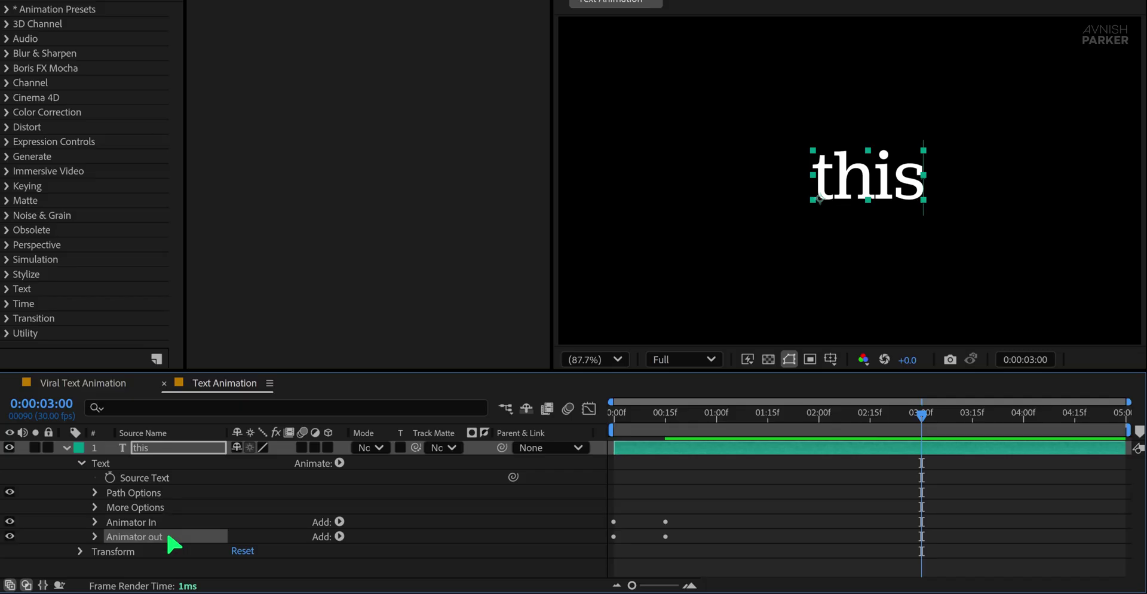
- For Animator out, set the range selector's Shape to Ramp Down and the Position to 0.0,-115.0
click(95, 536)
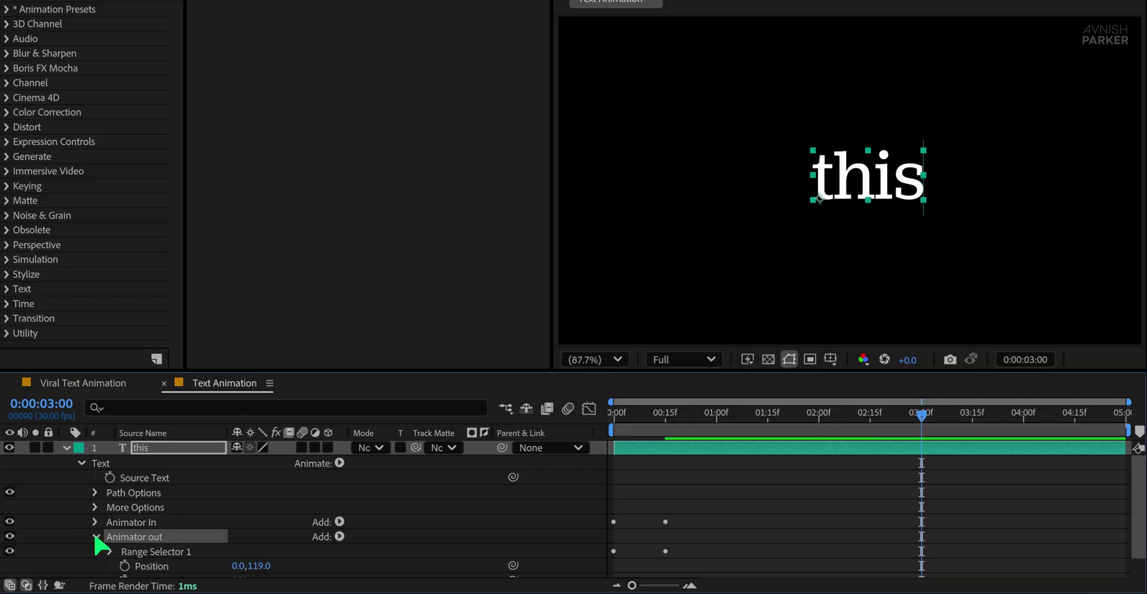
scroll(104, 533, down, 1)
click(111, 527)
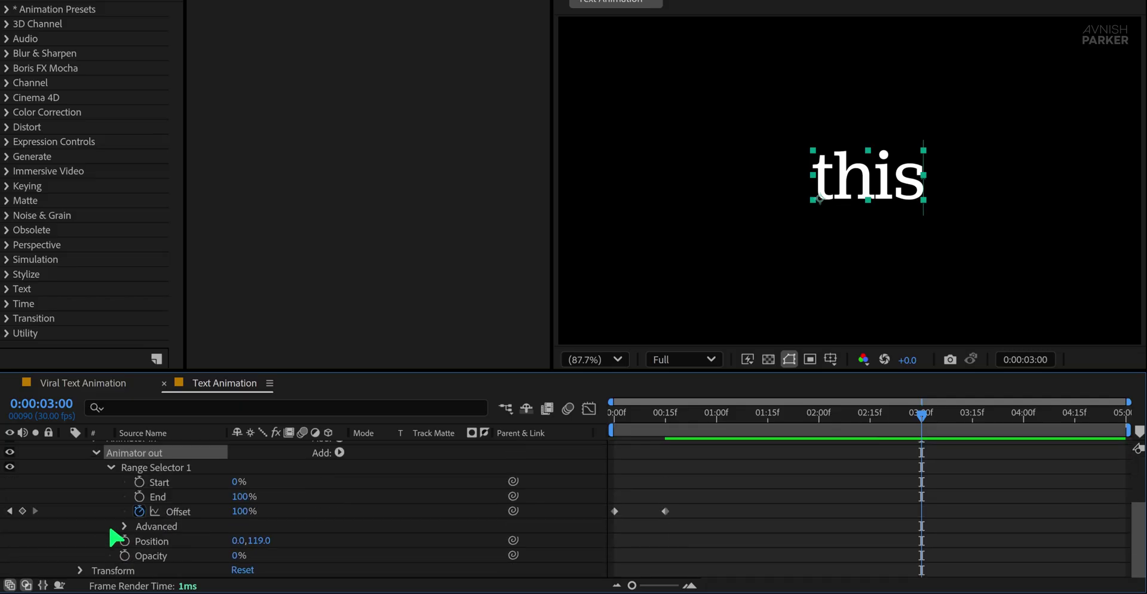
click(124, 526)
scroll(123, 534, down, 2)
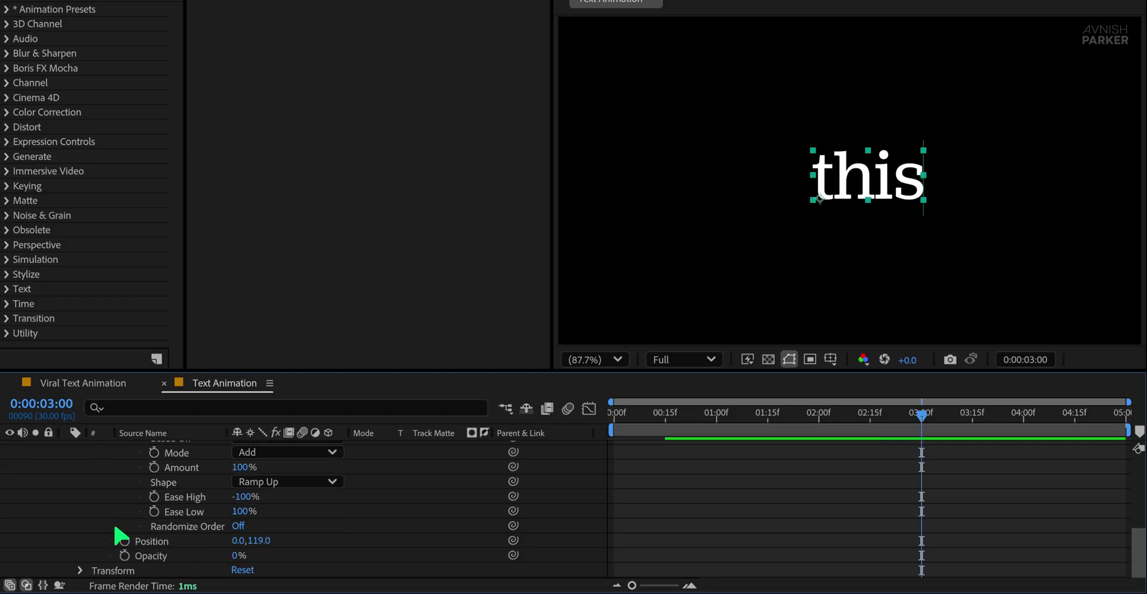
click(274, 481)
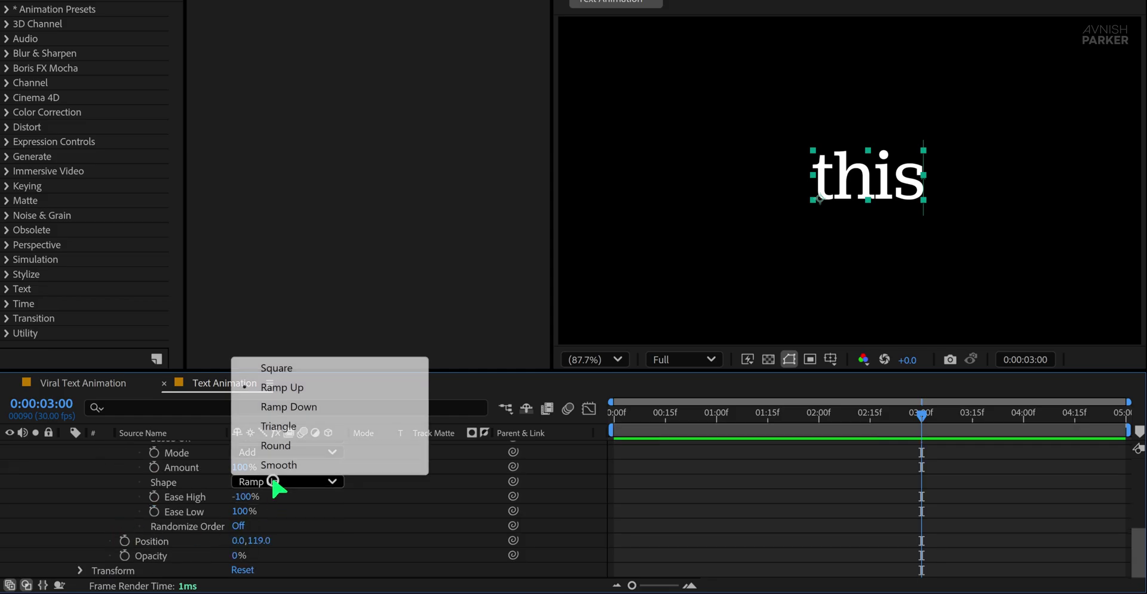
click(303, 409)
click(305, 515)
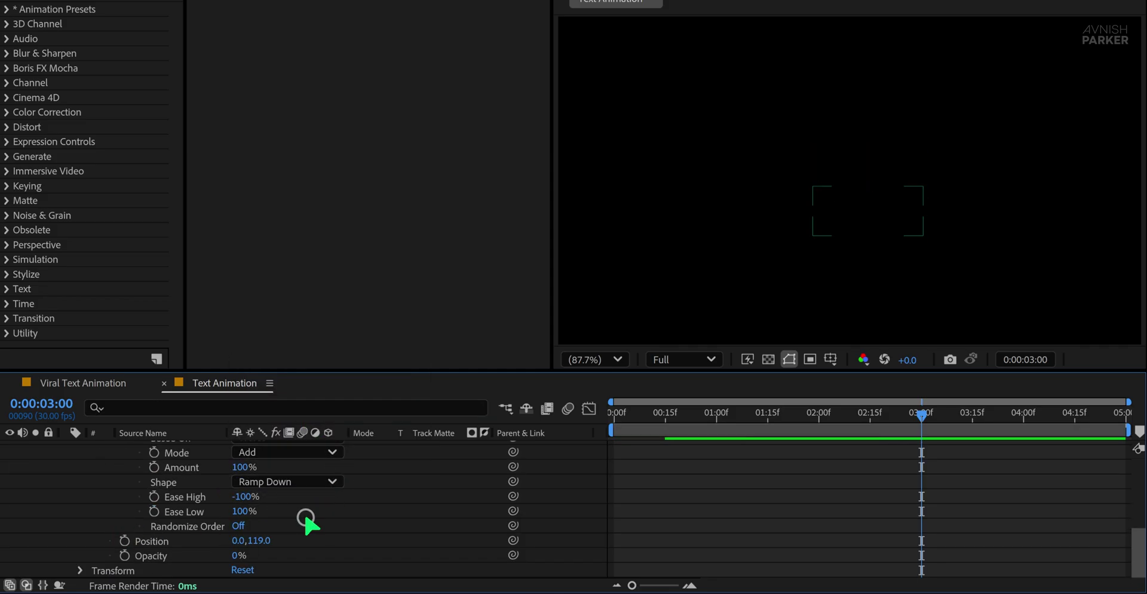
click(153, 542)
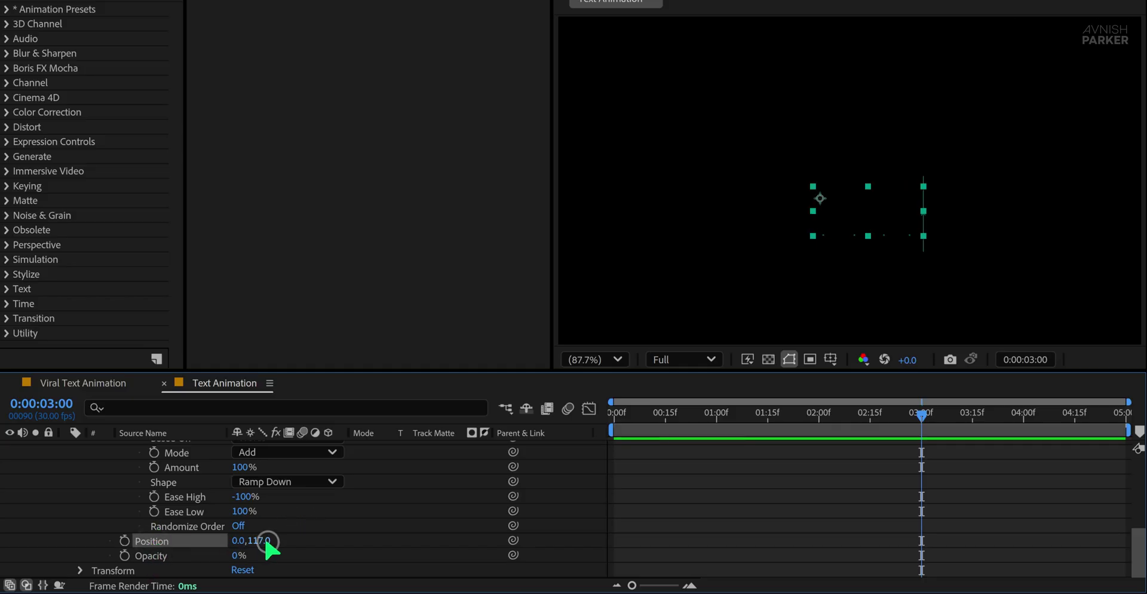
drag(267, 537, 67, 541)
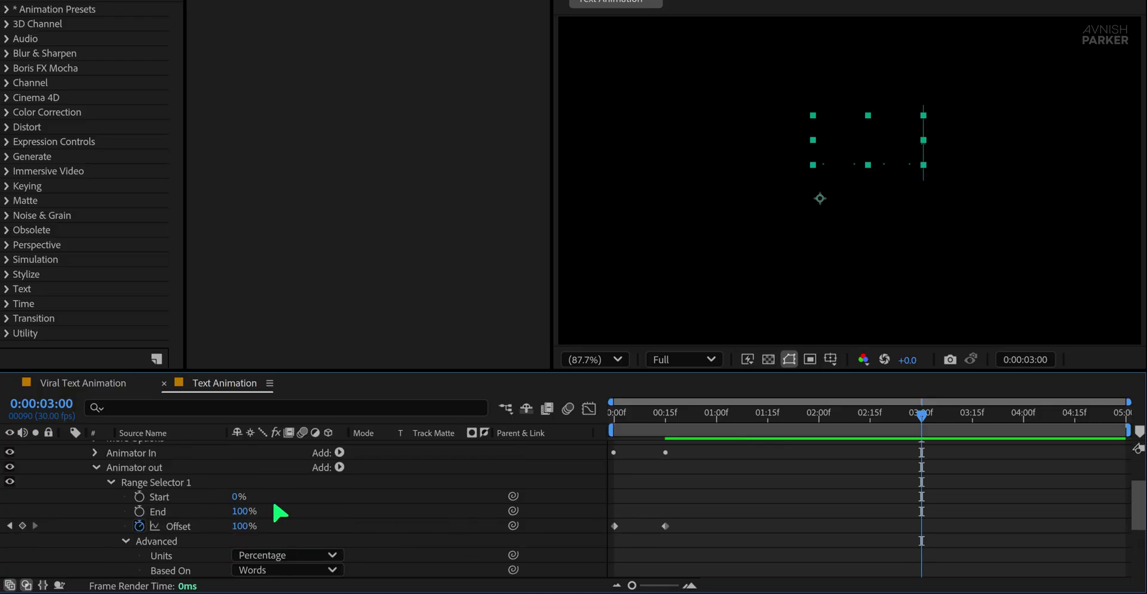
- Move Animator out's two Offset keyframes so they start at 0:00:03:00, and preview the exit of "this"
click(143, 469)
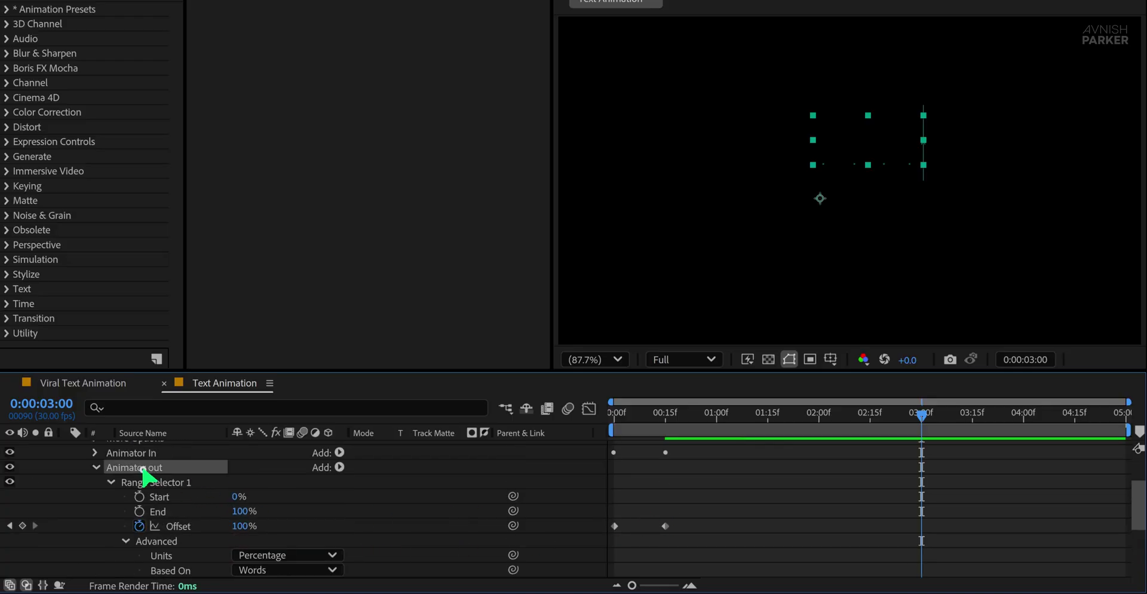
drag(691, 517, 925, 518)
click(966, 497)
key(space)
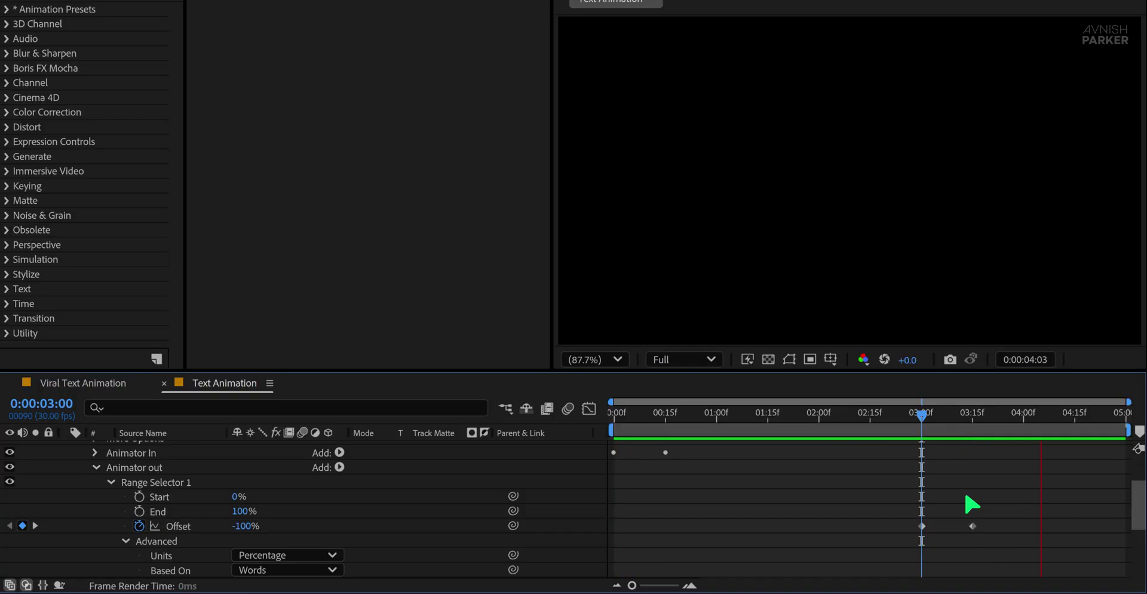
key(space)
mouse_move(909, 413)
mouse_down()
mouse_move(945, 423)
mouse_move(911, 423)
mouse_up()
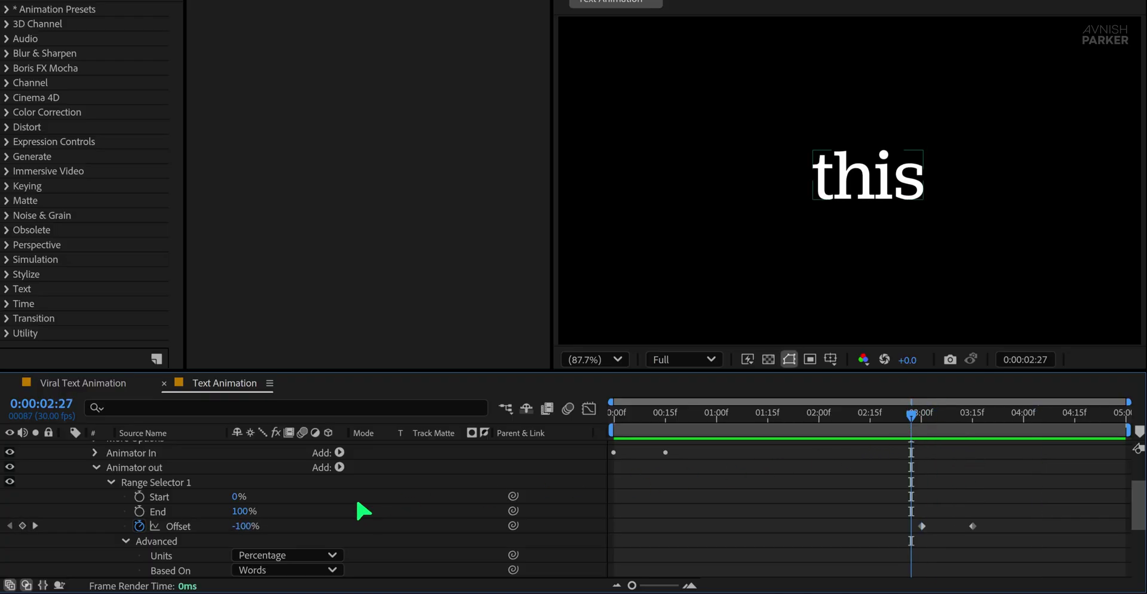
- Add a Blur property to Animator out and set it to 124.0,124.0
click(339, 467)
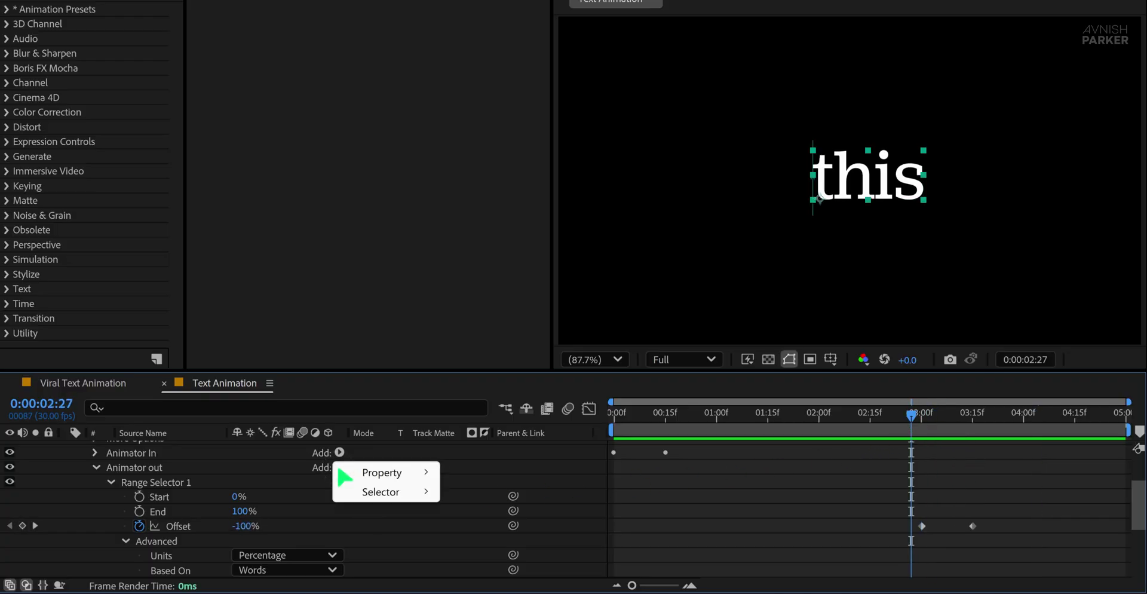
mouse_move(378, 473)
click(469, 473)
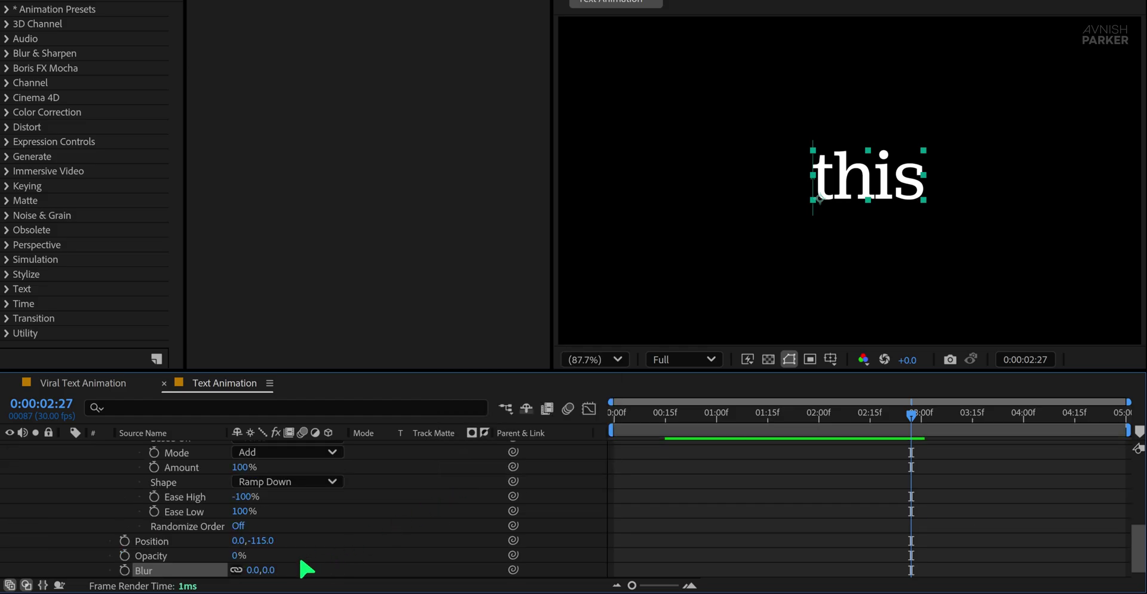
drag(273, 570, 358, 572)
drag(913, 415, 955, 433)
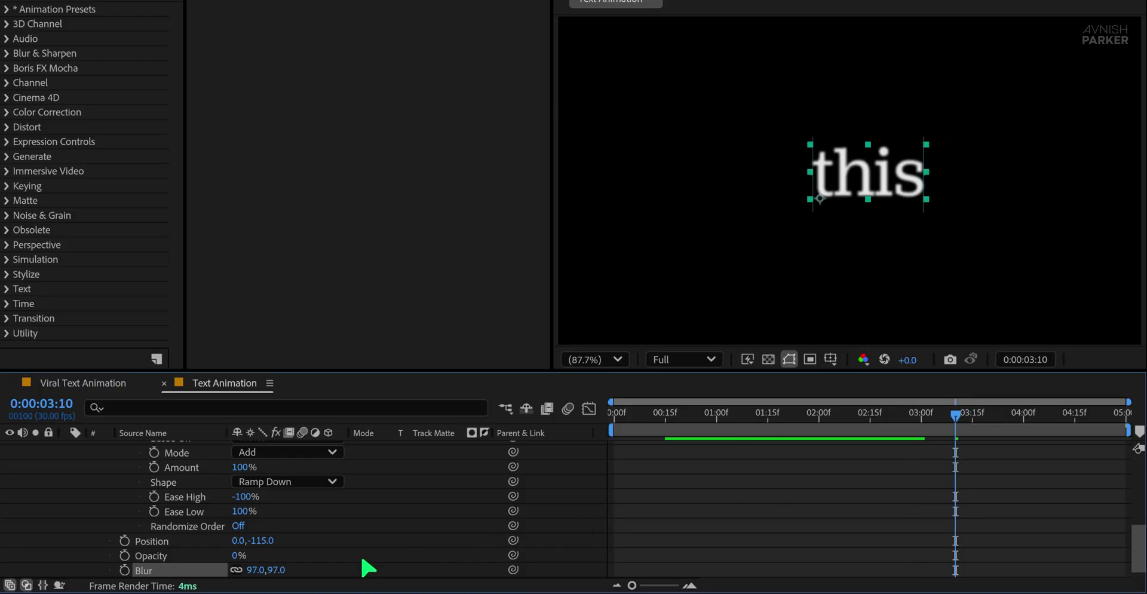
drag(279, 571, 299, 570)
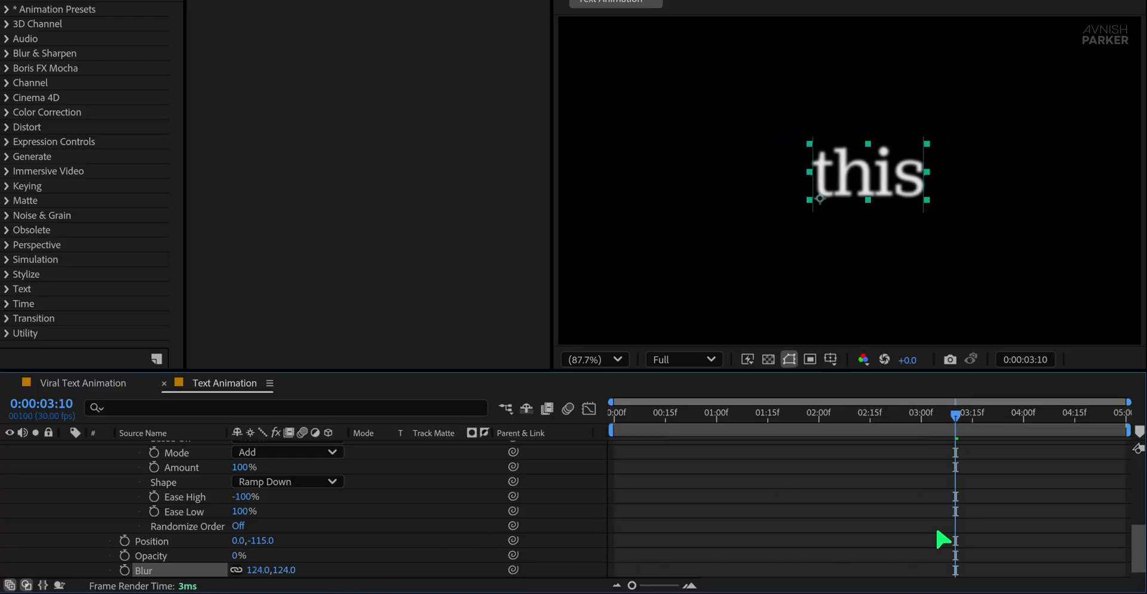
- Slow the exit by moving Animator out's last Offset keyframe to about 0:00:04:02, and preview it
scroll(942, 539, up, 3)
drag(970, 481, 1030, 482)
key(space)
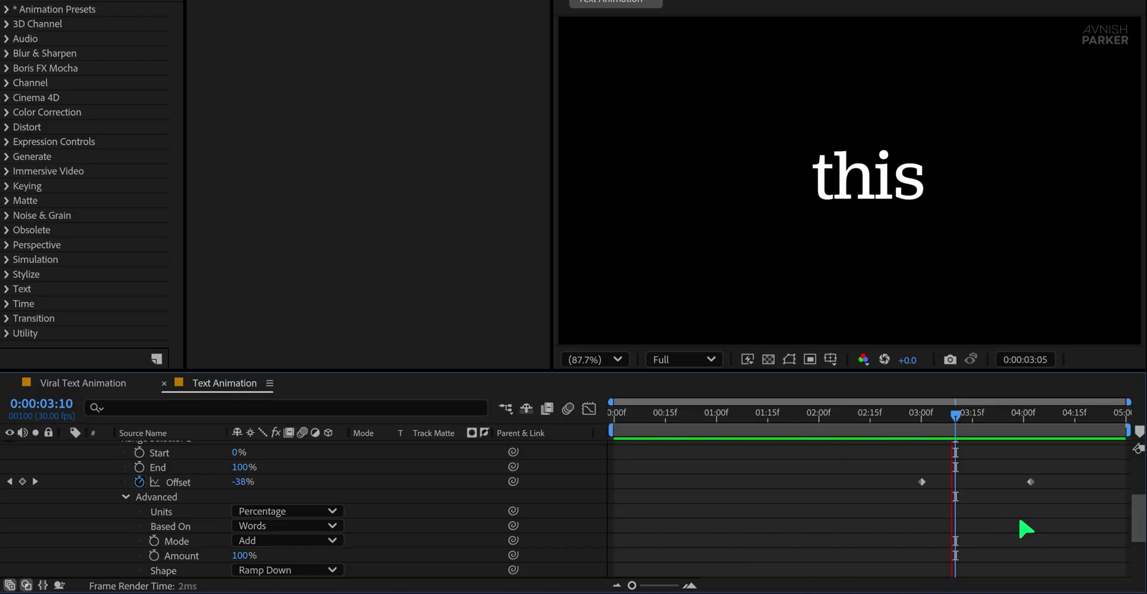
key(space)
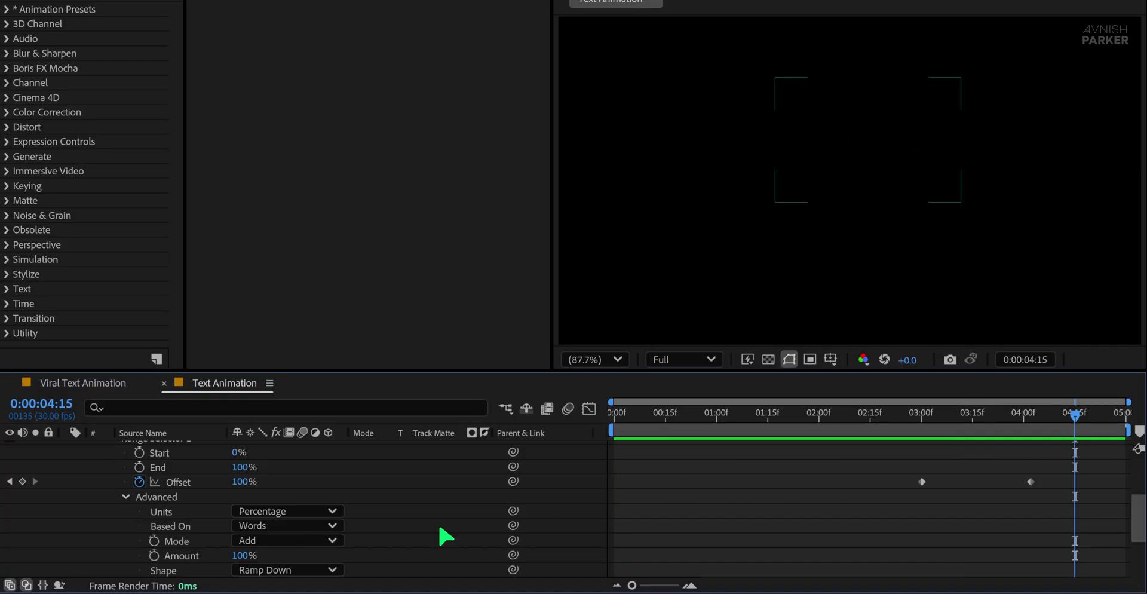
- Set Ease High and Ease Low to 50% in Animator out's range selector and preview the exit
scroll(439, 528, down, 3)
click(246, 542)
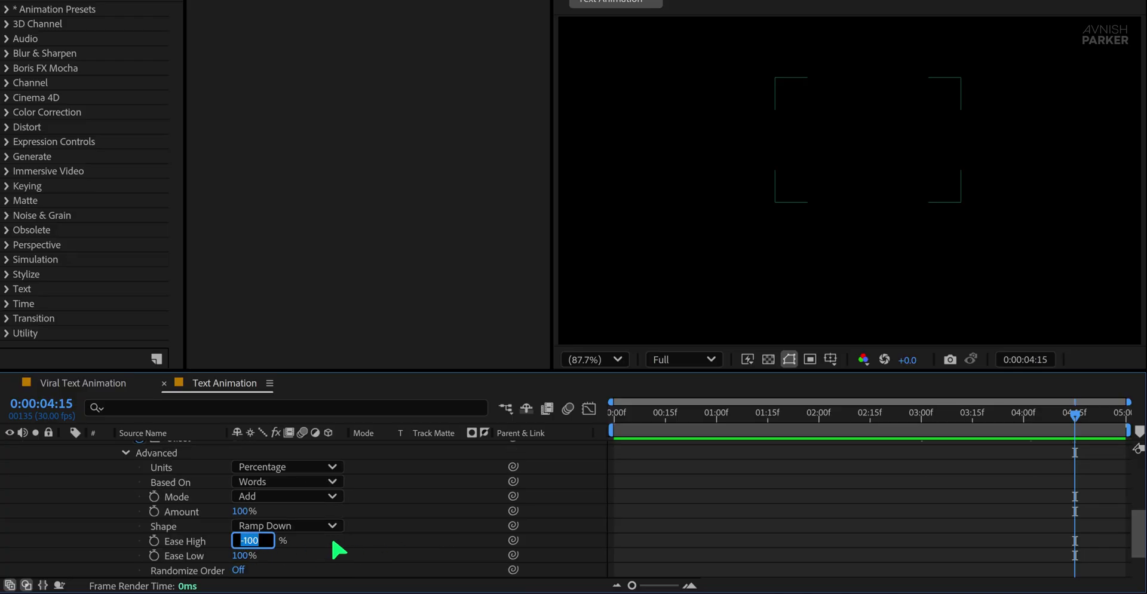
key(Tab)
text(50)
key(Return)
key(space)
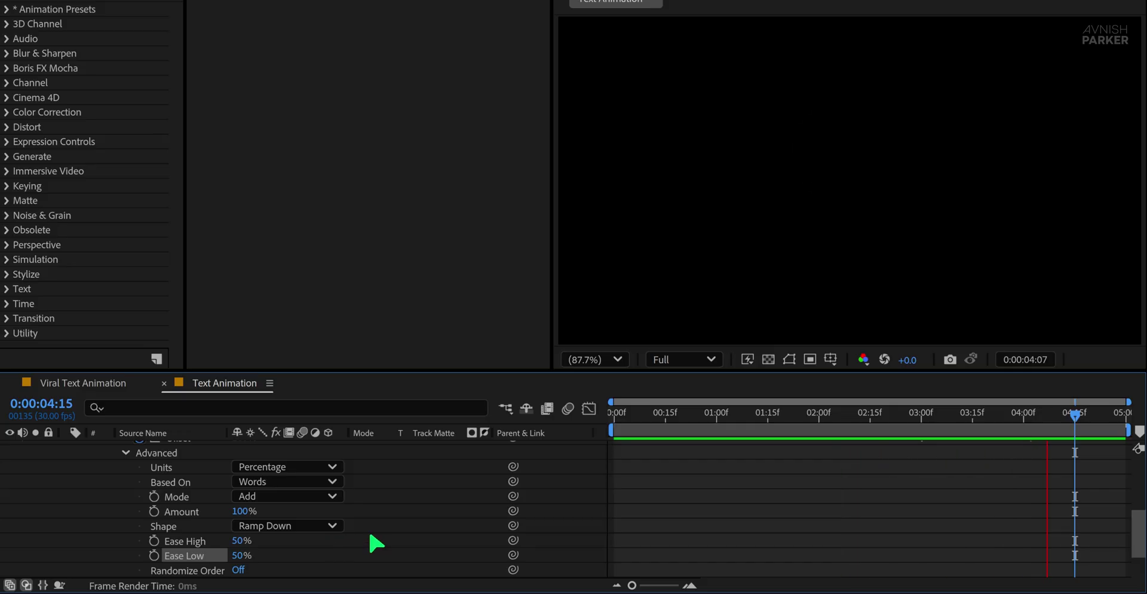
drag(969, 413, 977, 439)
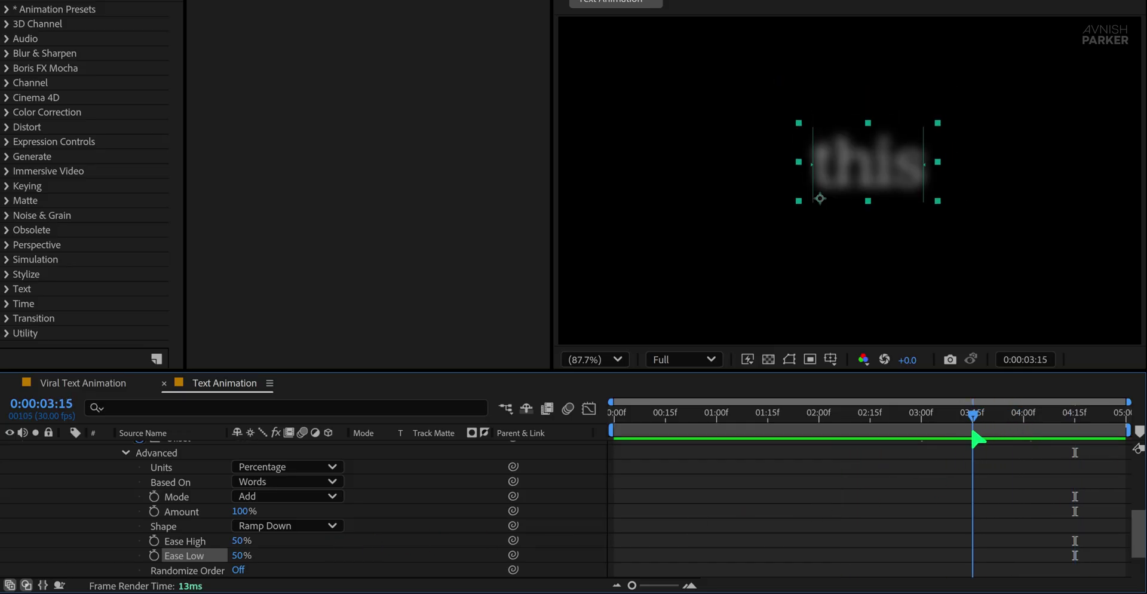
- Turn on Randomize Order for Animator out, base its range selector on Characters, and preview the exit
click(239, 570)
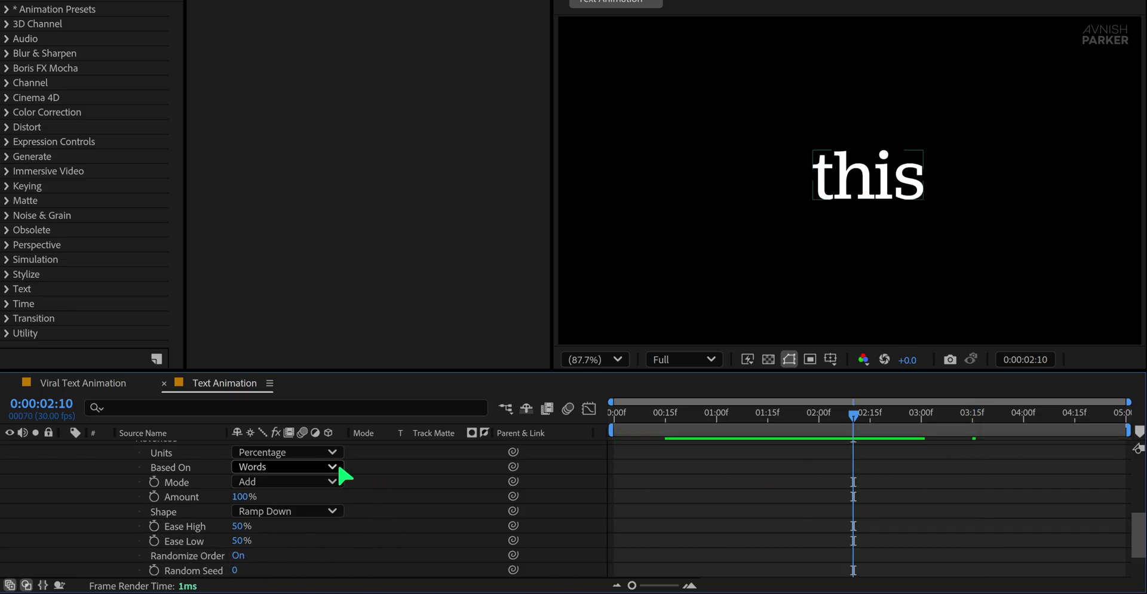
click(307, 467)
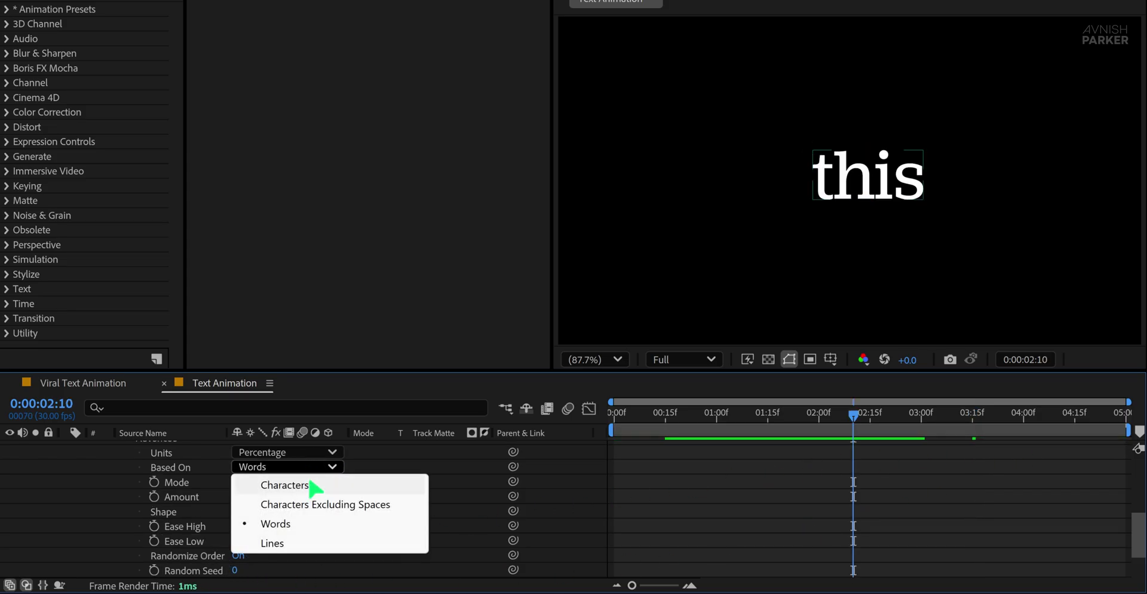
click(285, 485)
key(space)
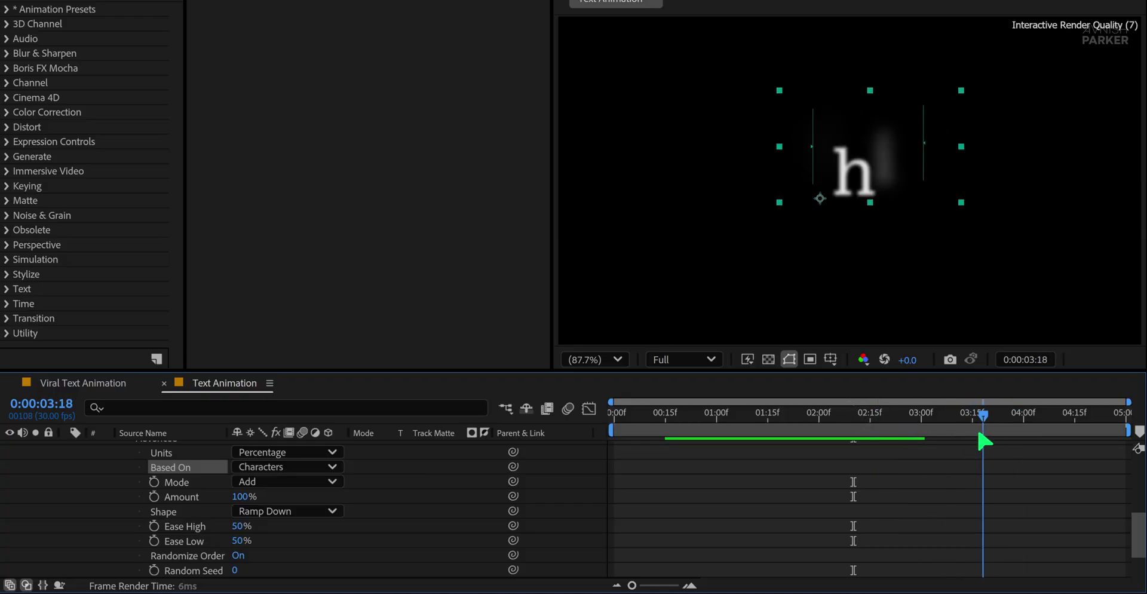
key(space)
- Select Animator In and Animator out together and save them as the animation preset "Viral Text Animation.ffx" in User Presets
click(561, 514)
scroll(561, 518, up, 6)
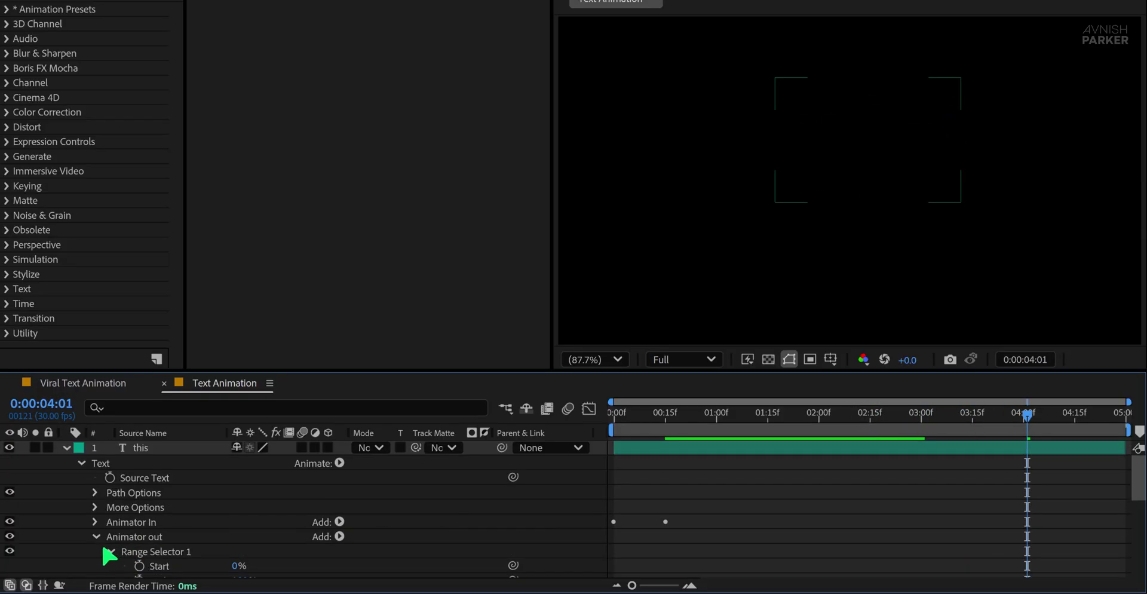
click(95, 537)
click(139, 525)
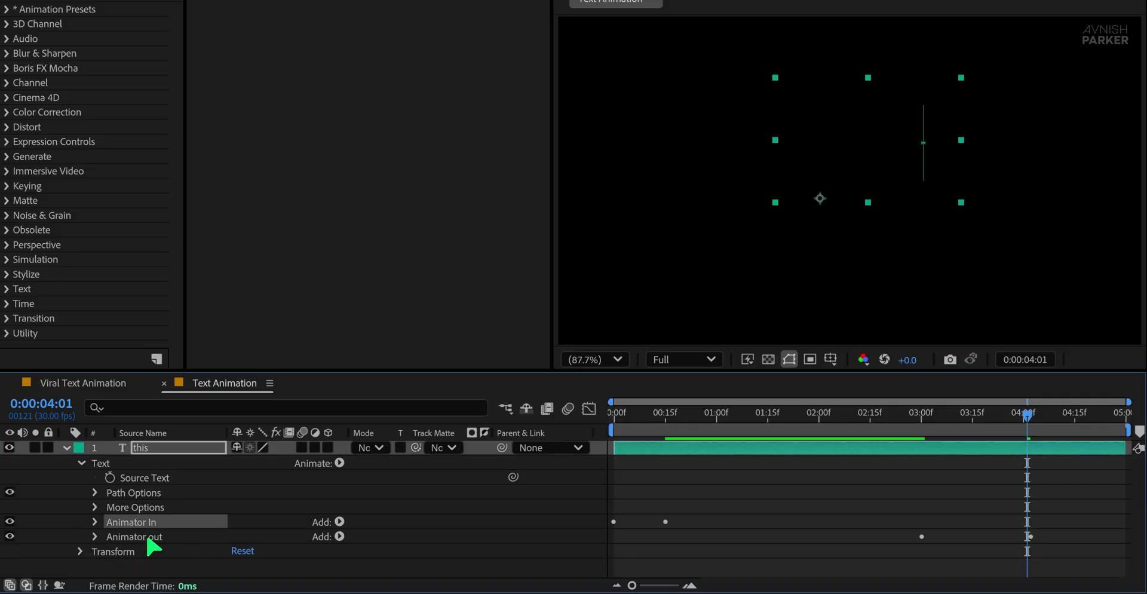
shift+click(146, 535)
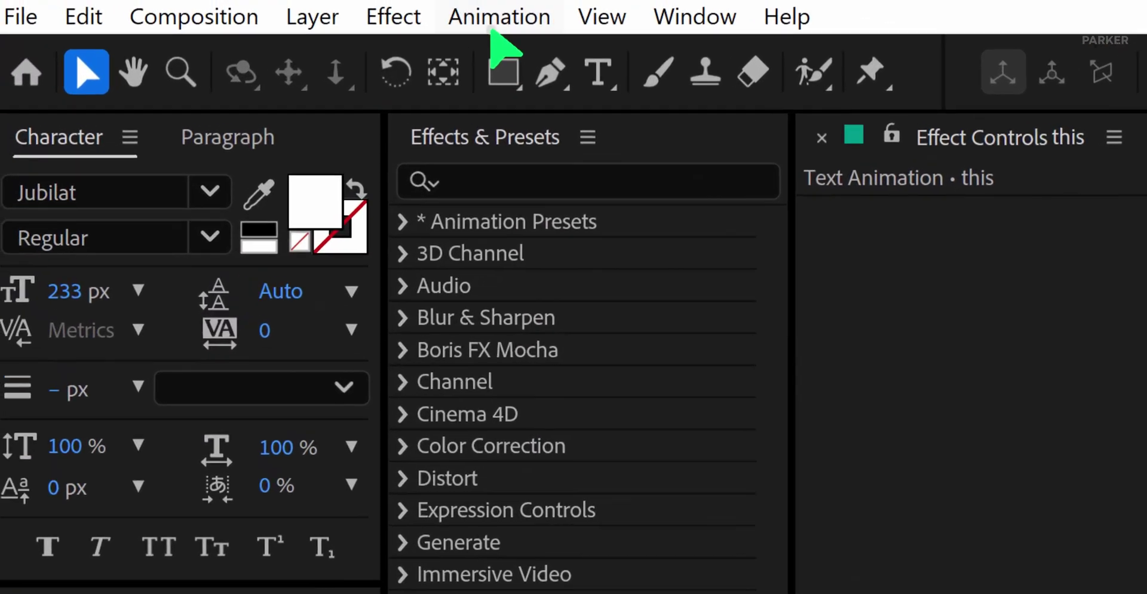
click(502, 21)
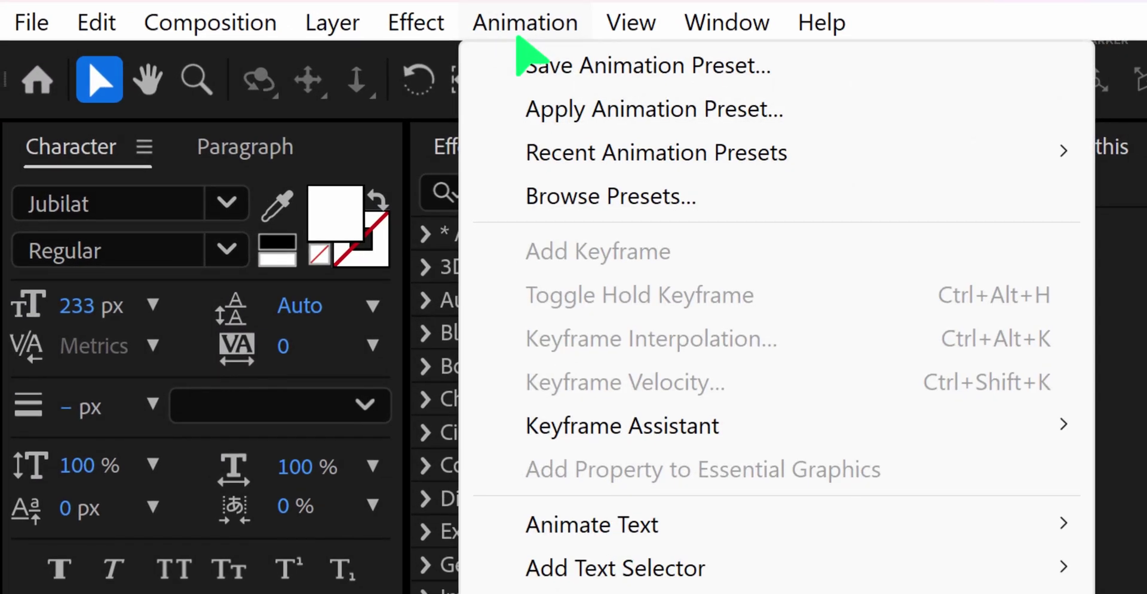
click(841, 70)
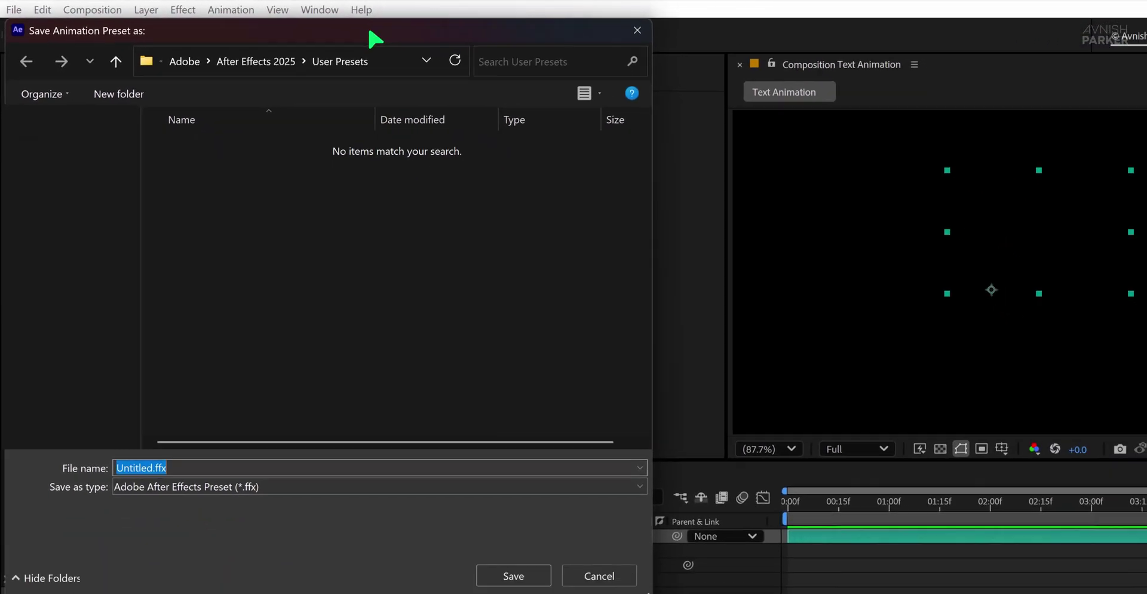
key(BackSpace)
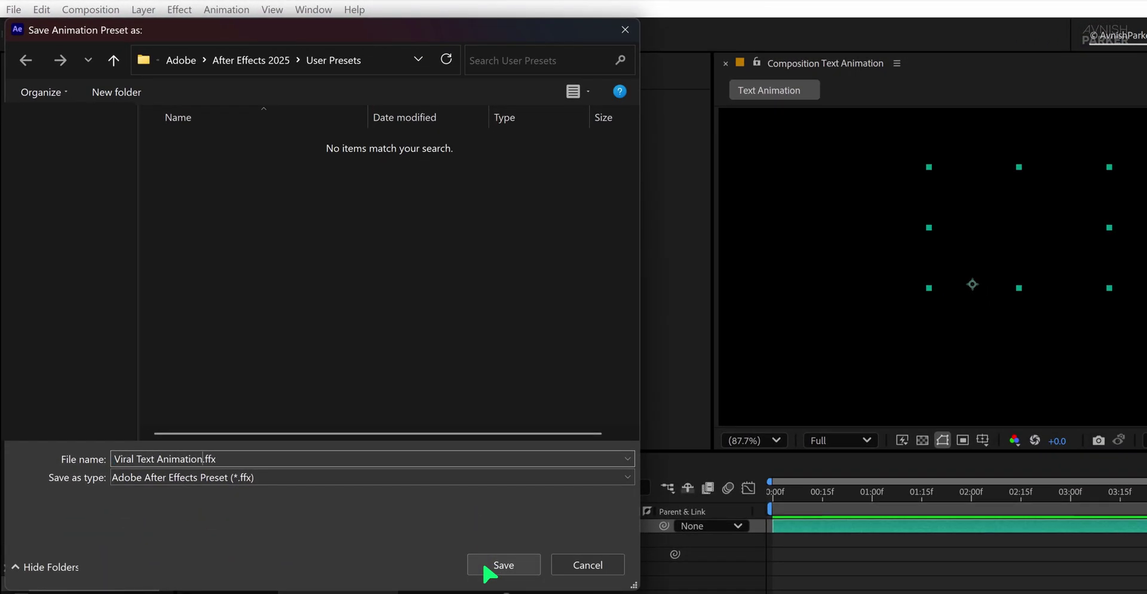
click(502, 565)
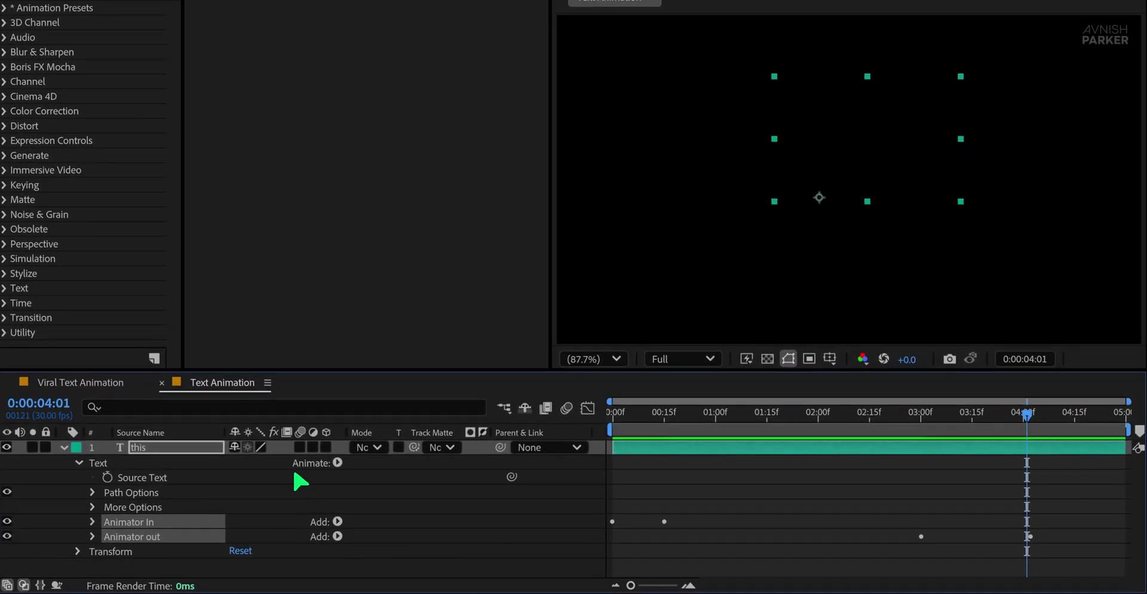
- In the Viral Text Animation composition, apply the "Viral Text Animation" user preset to the "this" layer at 0:00:00:00 and preview it
click(101, 388)
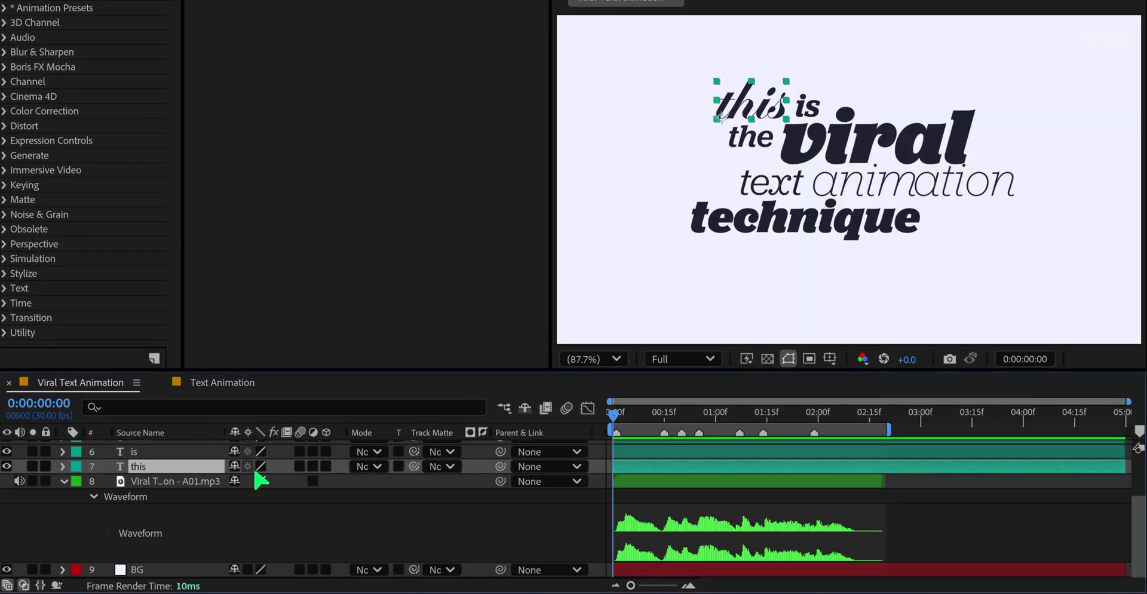
click(303, 532)
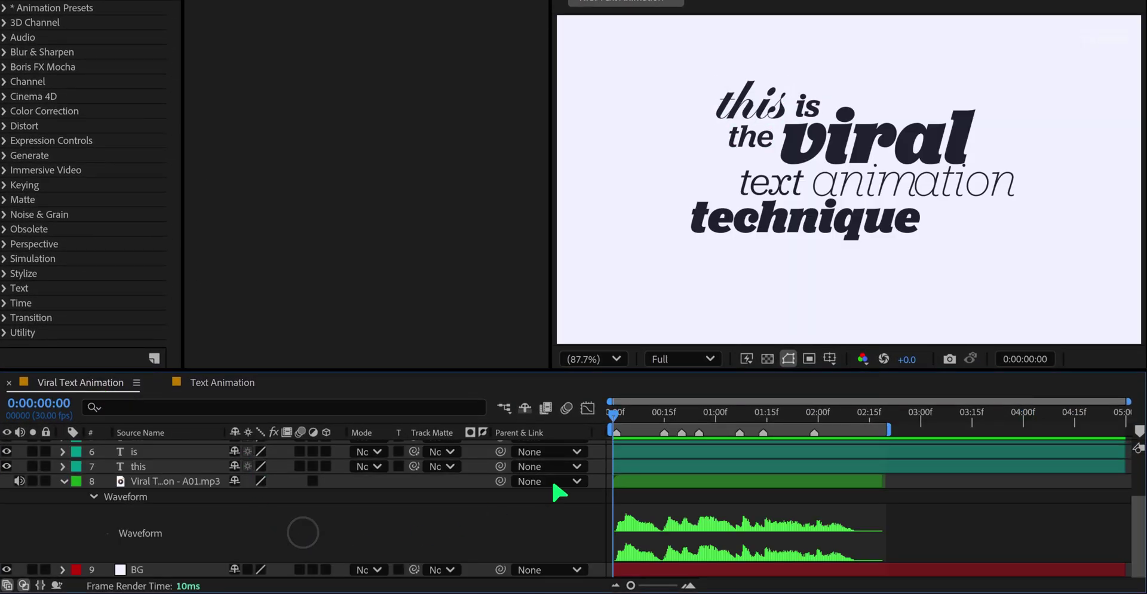
click(161, 467)
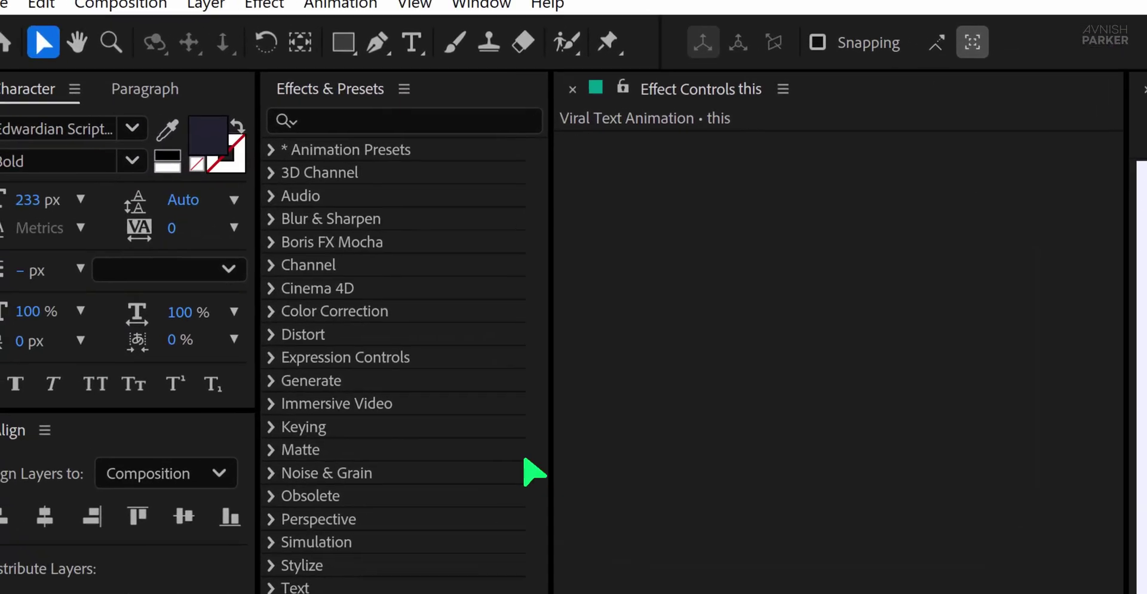
click(274, 151)
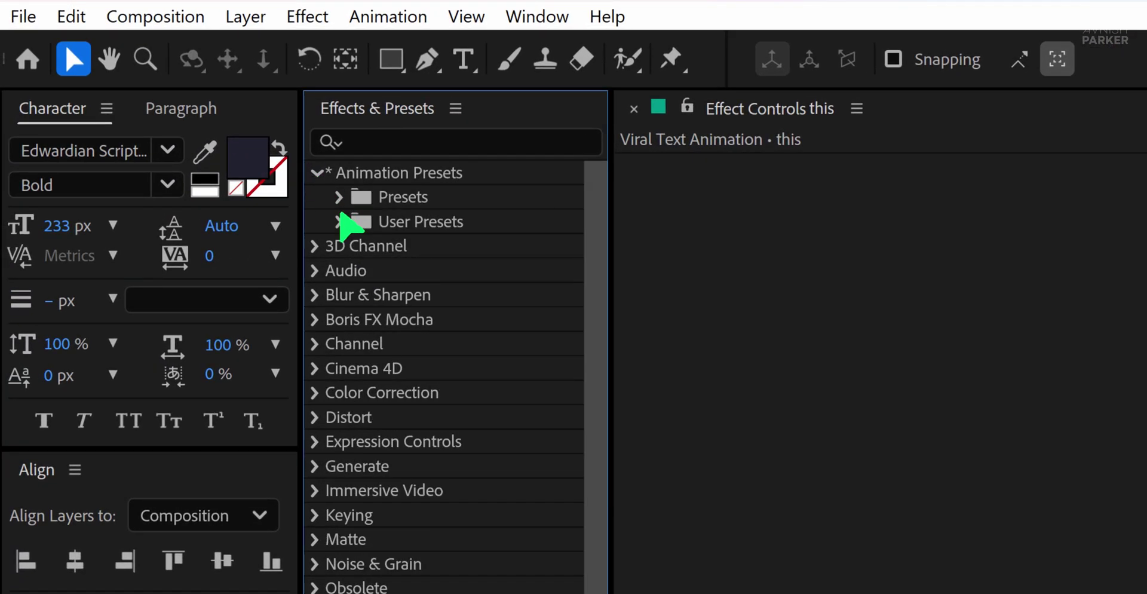
click(339, 220)
click(433, 245)
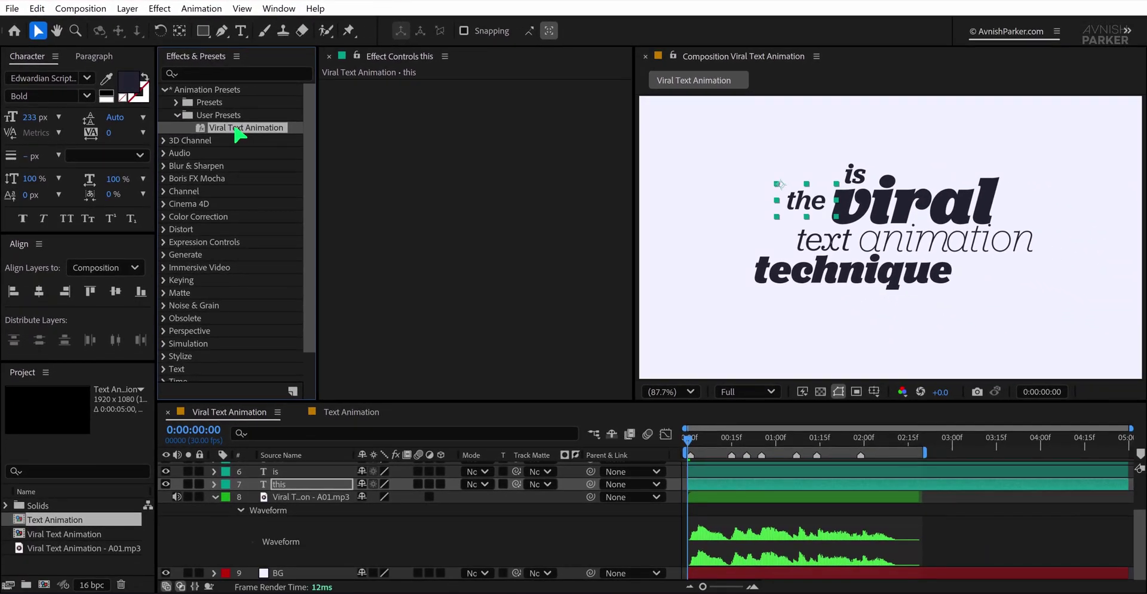
key(space)
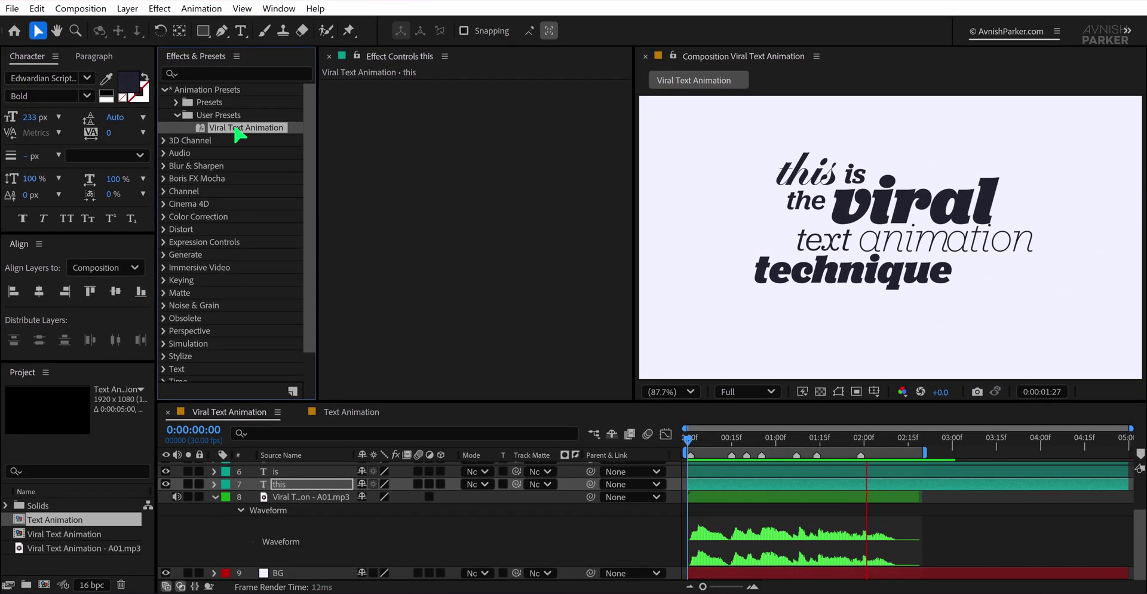
key(space)
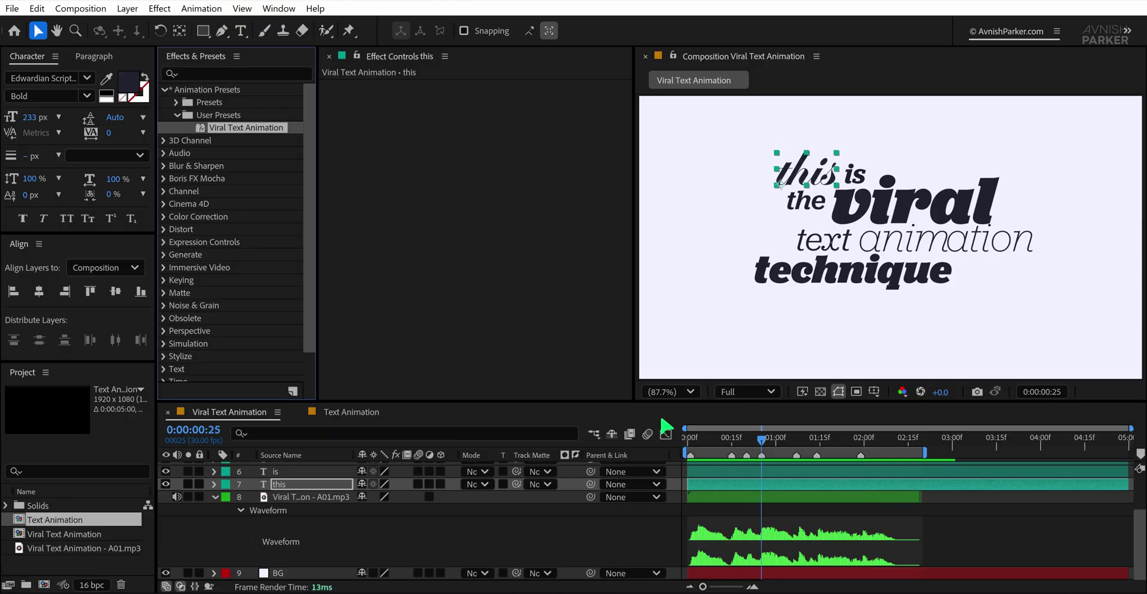
key(Home)
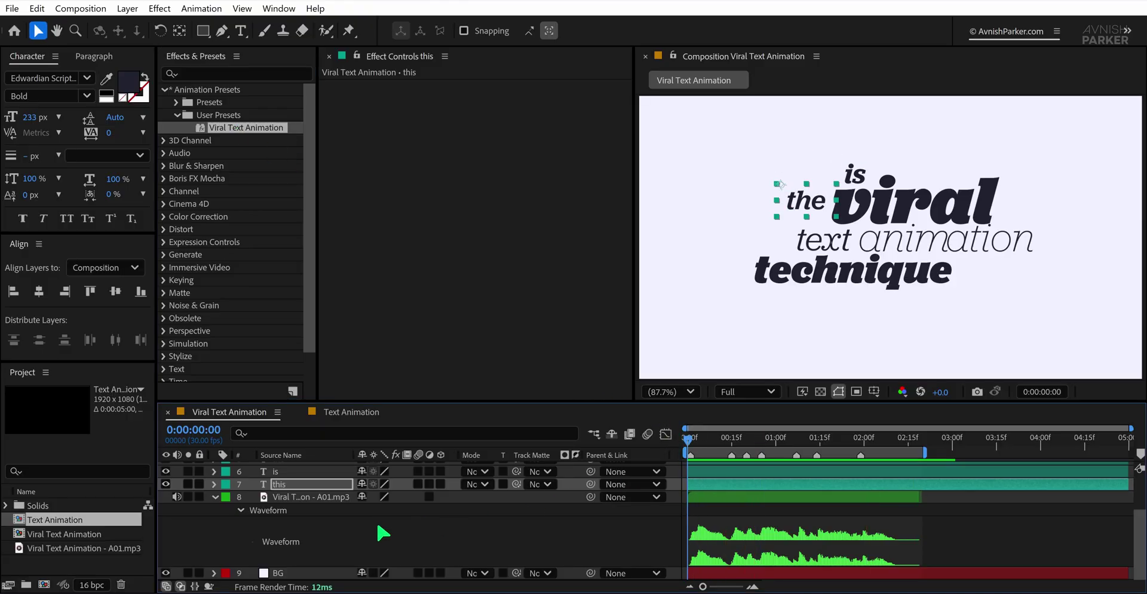
- Apply the "Viral Text Animation" preset to the "is", "the", "viral", "text", "animation" and "technique" layers at 0:00:00:00
scroll(322, 532, up, 3)
double_click(278, 509)
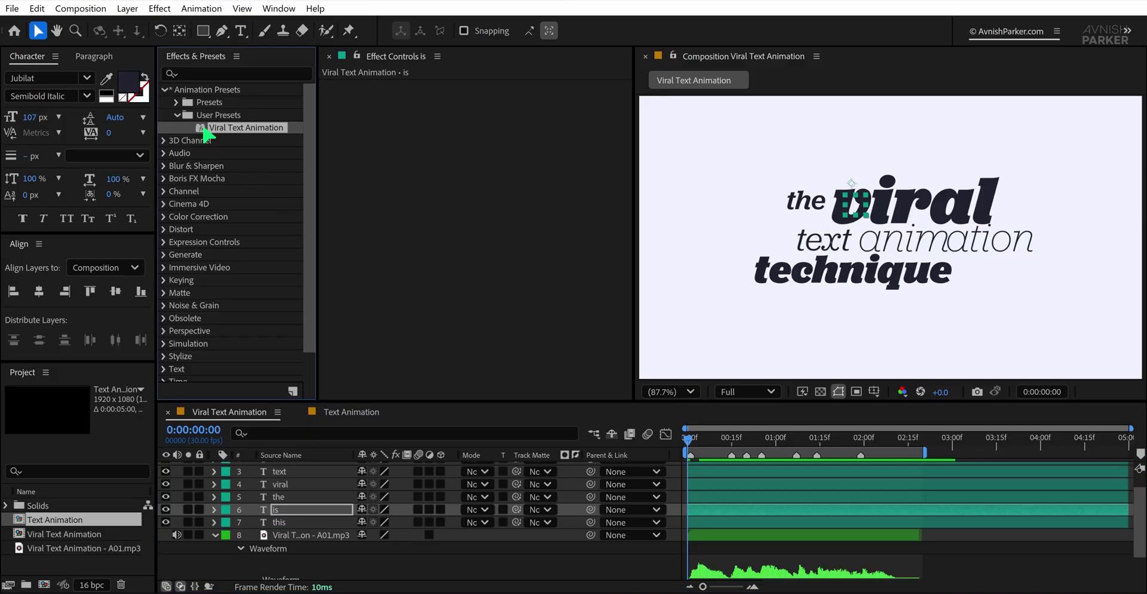
click(278, 497)
double_click(199, 126)
click(267, 483)
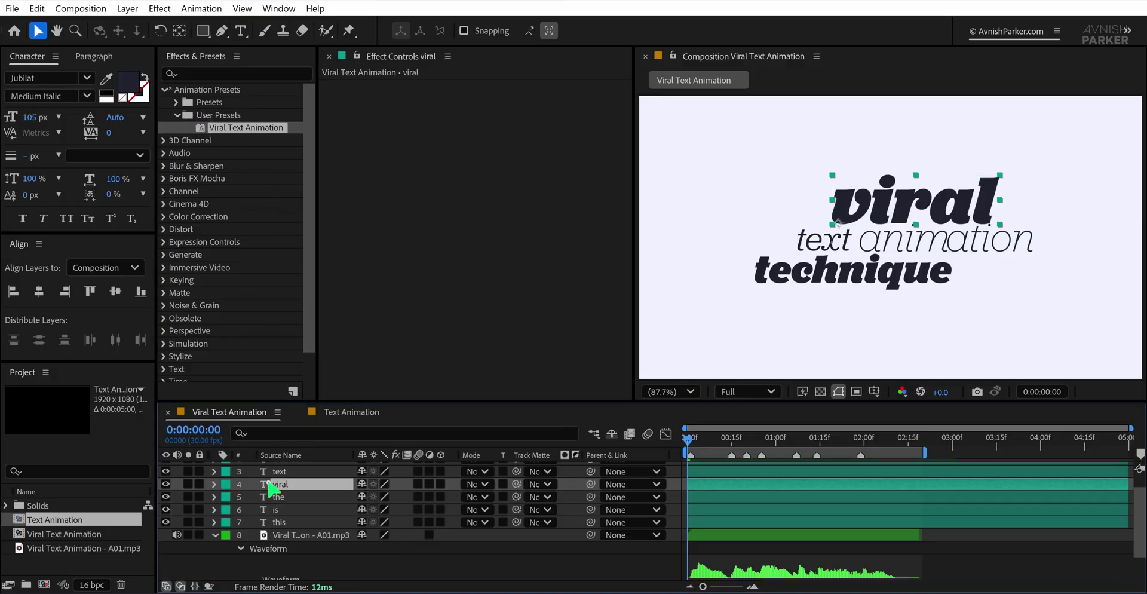
double_click(202, 128)
scroll(264, 482, up, 2)
click(265, 492)
double_click(199, 127)
drag(252, 386, 266, 480)
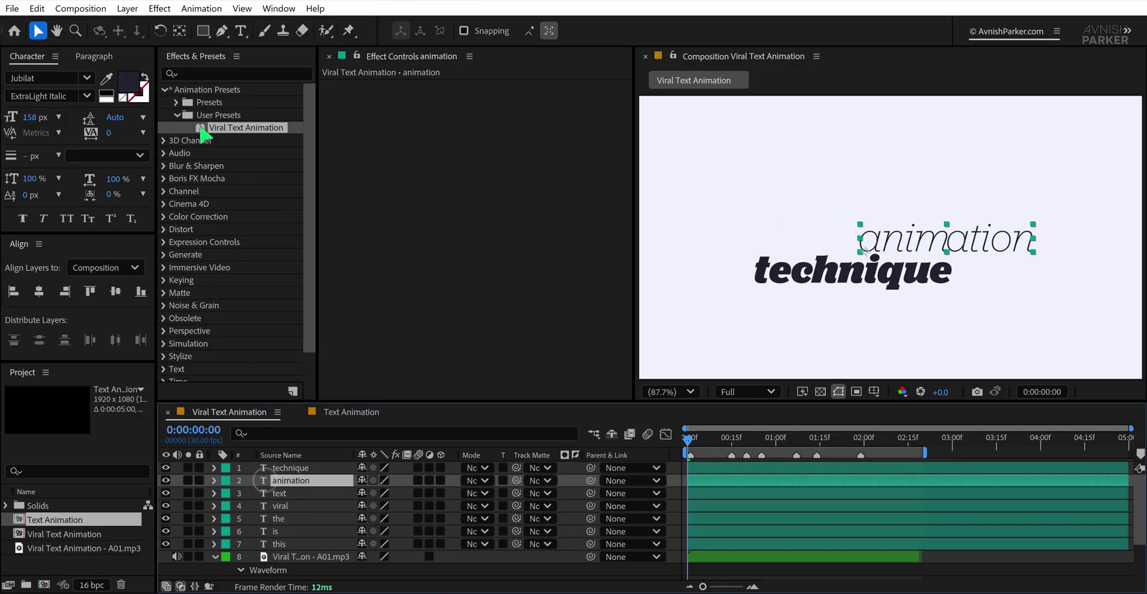
drag(206, 127, 263, 468)
- Preview the animation of all seven words and return to the start of the composition
drag(691, 443, 738, 466)
key(space)
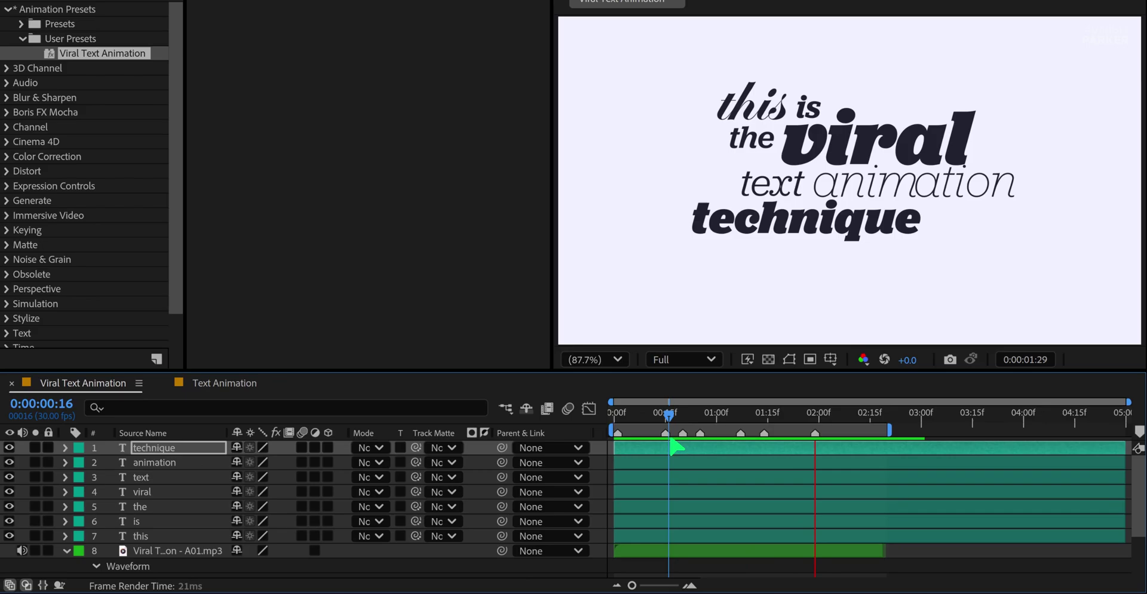
key(space)
key(Home)
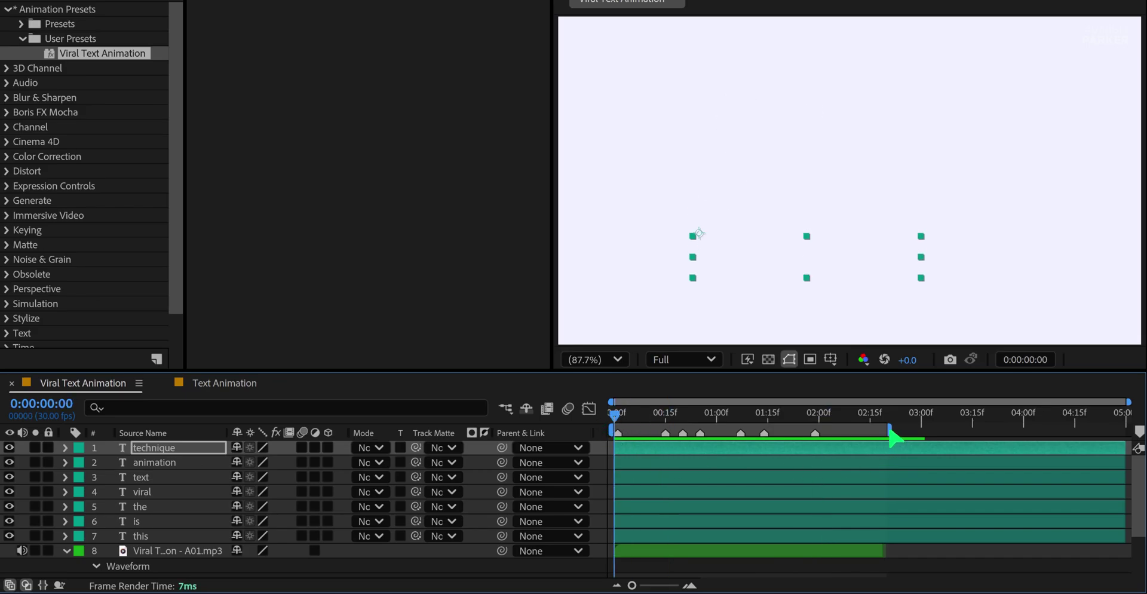
- Extend the work area to the composition's end and start the "this", "is", "the" and "viral" layers at their voice-over markers
drag(890, 430, 1128, 430)
click(625, 537)
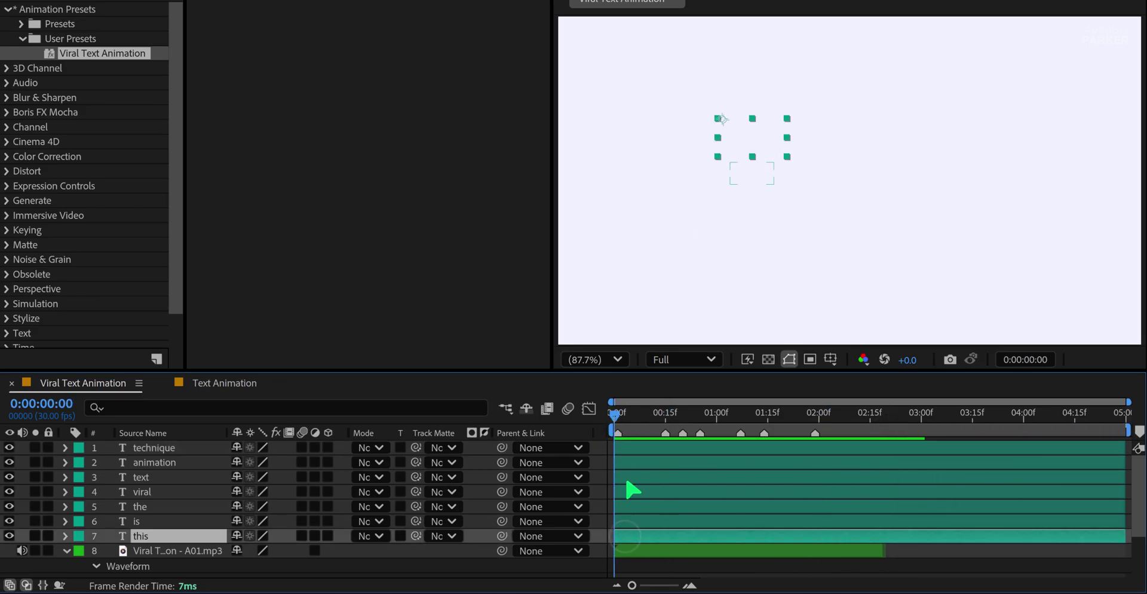
drag(613, 412, 815, 418)
click(649, 521)
key(bracketleft)
click(643, 507)
key(bracketleft)
click(655, 491)
key(bracketleft)
- Start the "text", "animation" and "technique" layers at their voice-over markers and preview the timed words
click(658, 477)
key(bracketleft)
click(636, 463)
key(bracketleft)
click(801, 449)
key([)
click(645, 486)
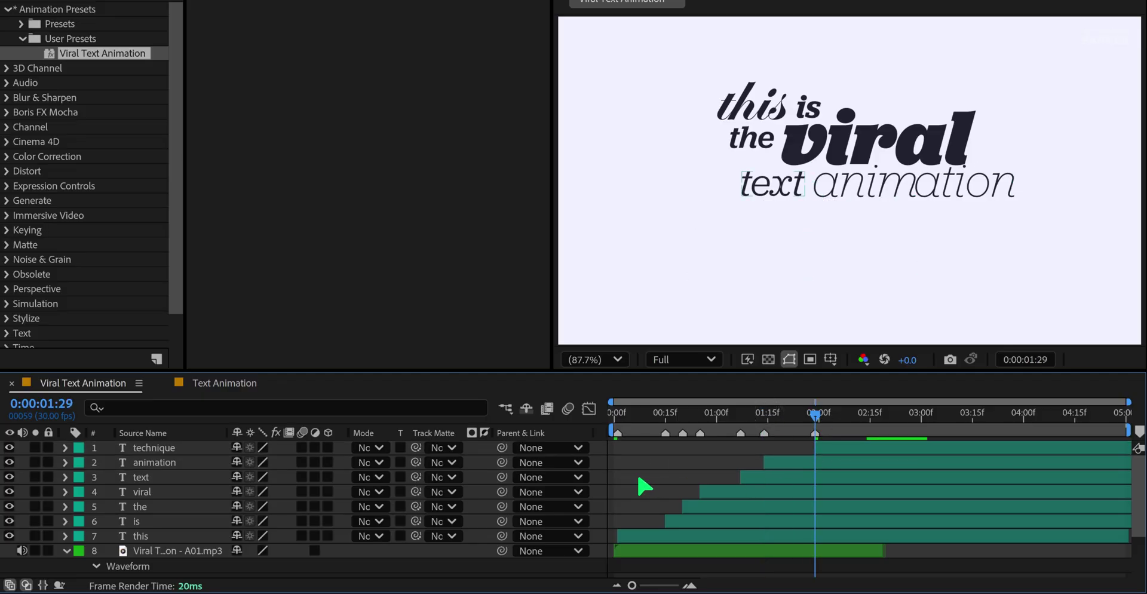
key(space)
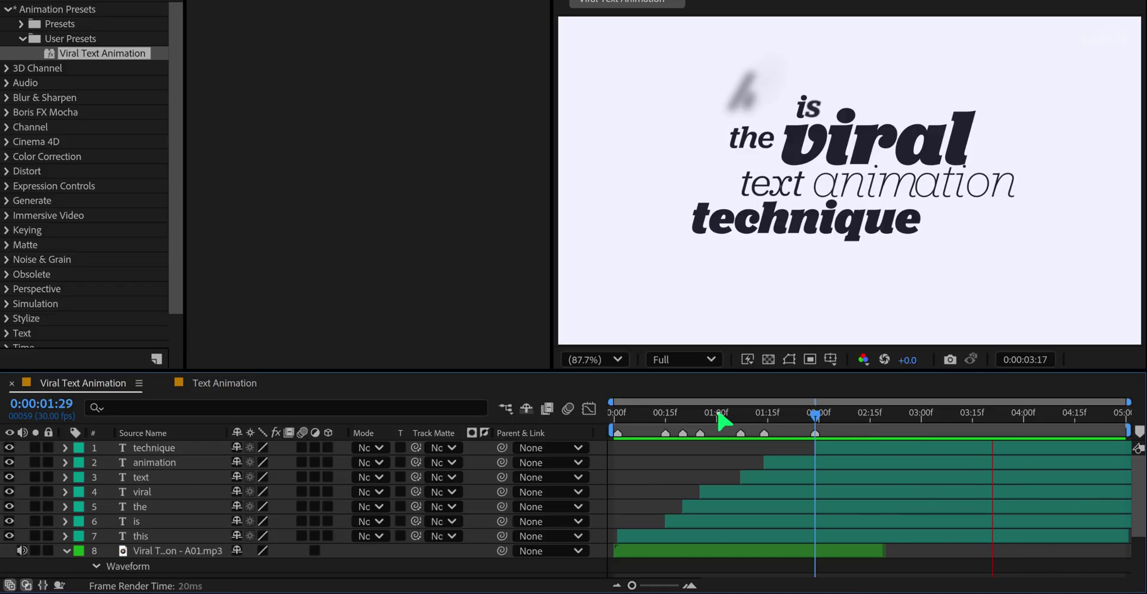
- Place the playhead at 0:00:02:27 and reveal the keyframes of all seven word layers in a maximized timeline
drag(814, 418, 911, 460)
click(900, 535)
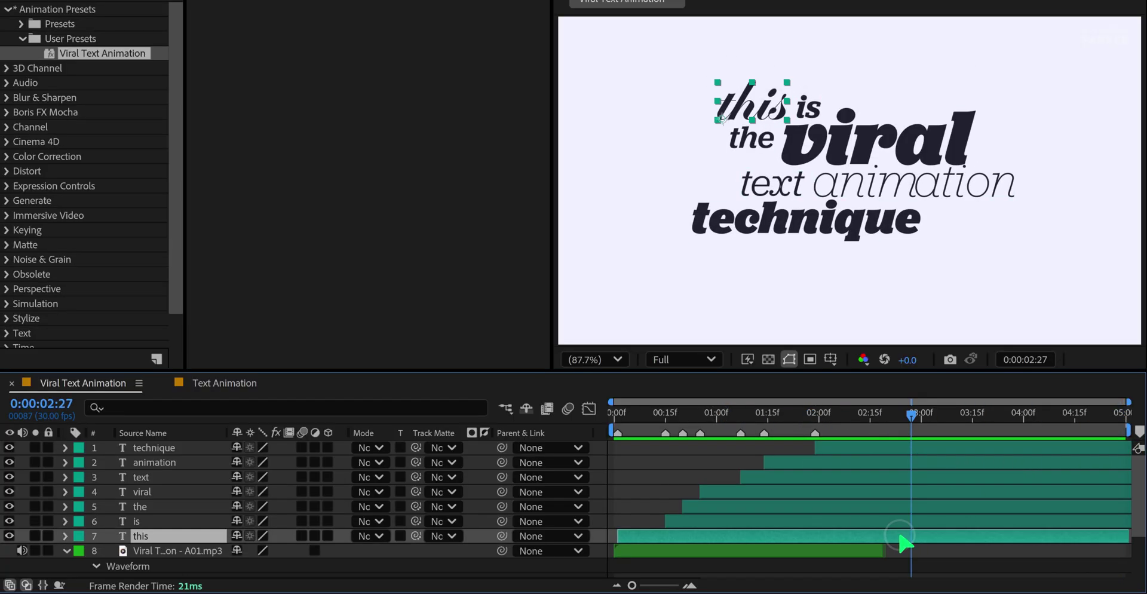
shift+click(965, 449)
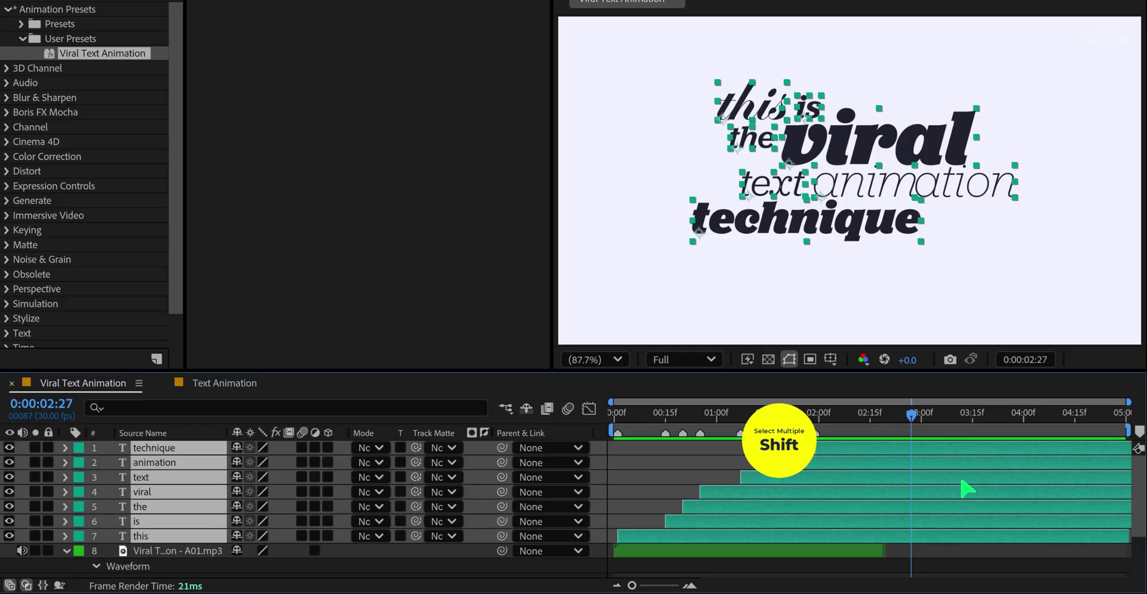
key(u)
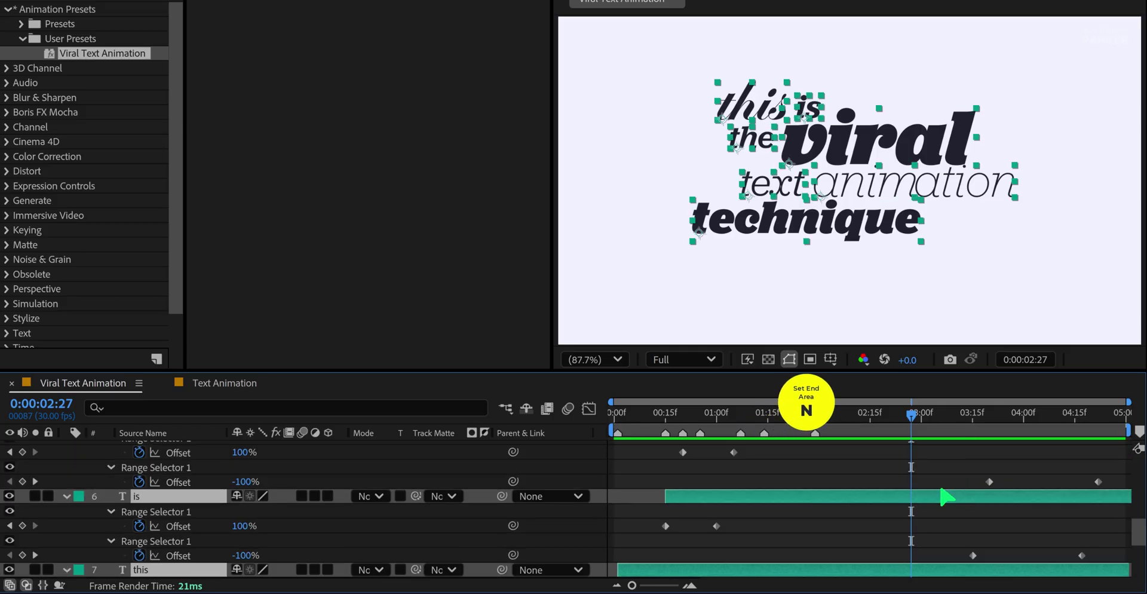
key(grave)
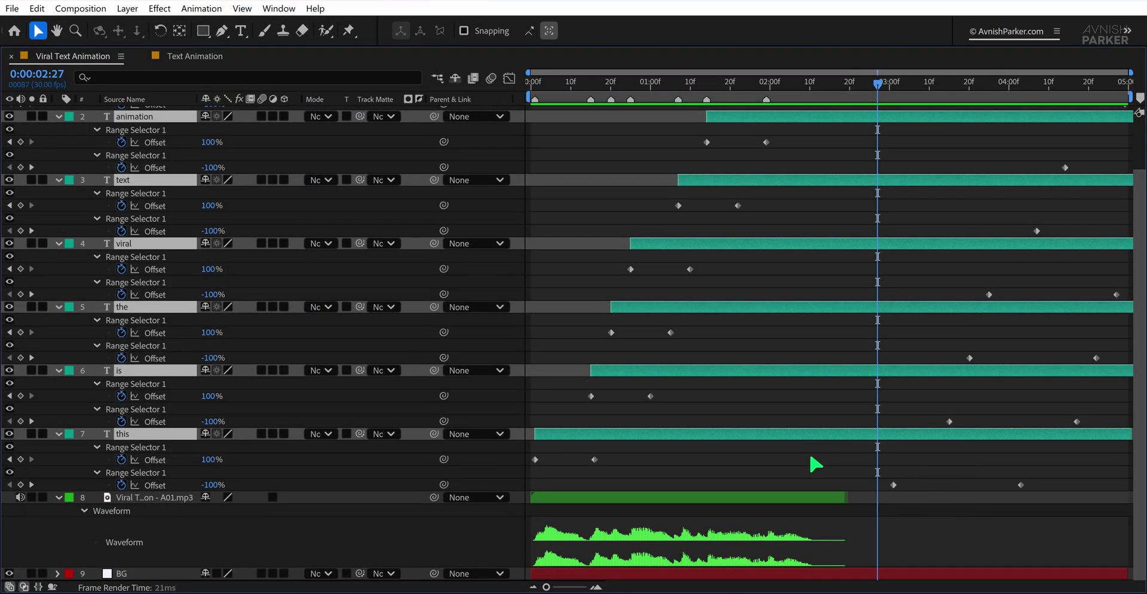
- Move the out-animation Offset keyframes of the "this", "is", "the" and "viral" layers earlier, towards 0:00:02:27
click(811, 457)
drag(1037, 471, 877, 462)
drag(926, 405, 1005, 421)
mouse_move(944, 343)
mouse_down()
mouse_move(1105, 365)
mouse_move(959, 353)
mouse_up()
drag(969, 357, 878, 357)
drag(948, 280, 1005, 293)
- Move the out-animation Offset keyframes of the "text", "animation" and "technique" layers earlier, and set the playhead to 0:00:02:15
click(1082, 176)
drag(1075, 224, 957, 178)
drag(1065, 215, 901, 237)
drag(909, 231, 877, 232)
drag(725, 181, 849, 181)
drag(678, 84, 704, 85)
drag(993, 117, 852, 117)
drag(874, 143, 1075, 172)
drag(1055, 166, 908, 168)
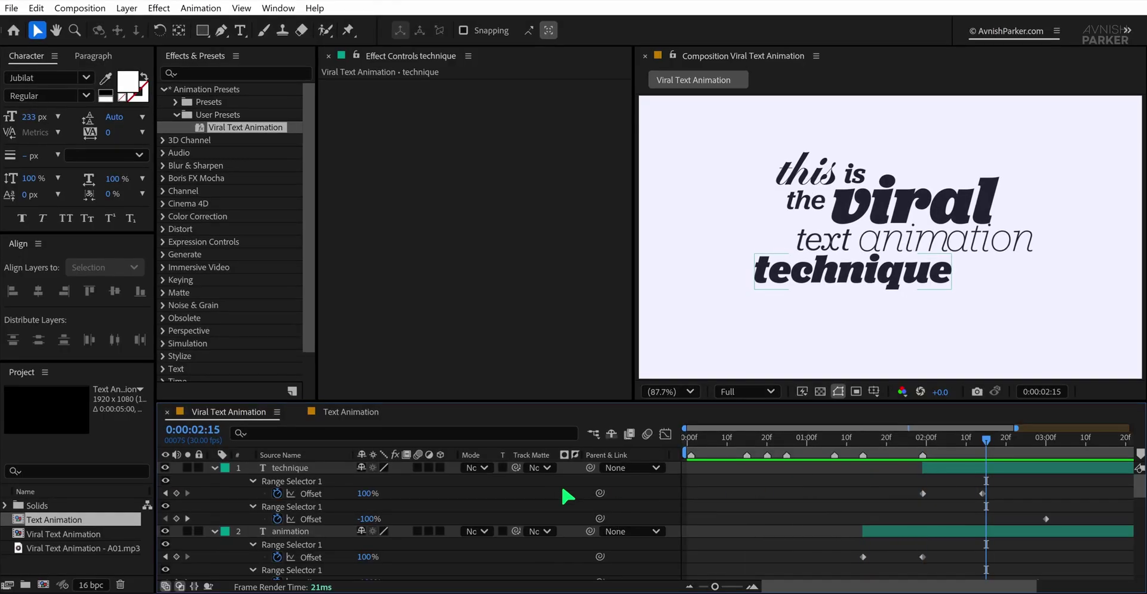
- Collapse all layers, enable motion blur for the seven word layers and the composition, and check it at 0:00:02:04
key(m)
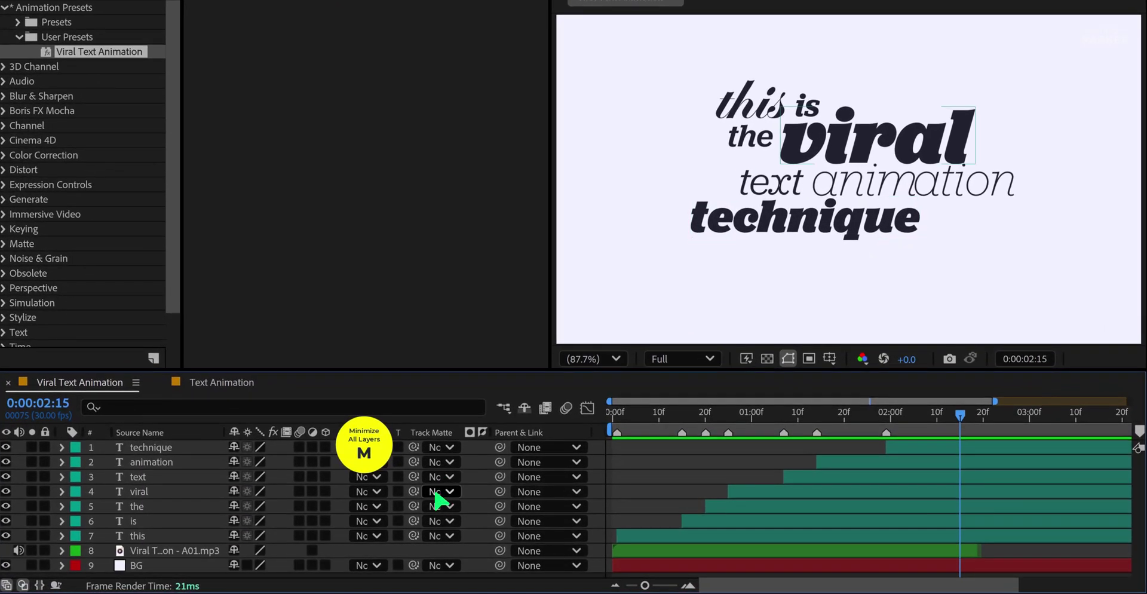
click(150, 535)
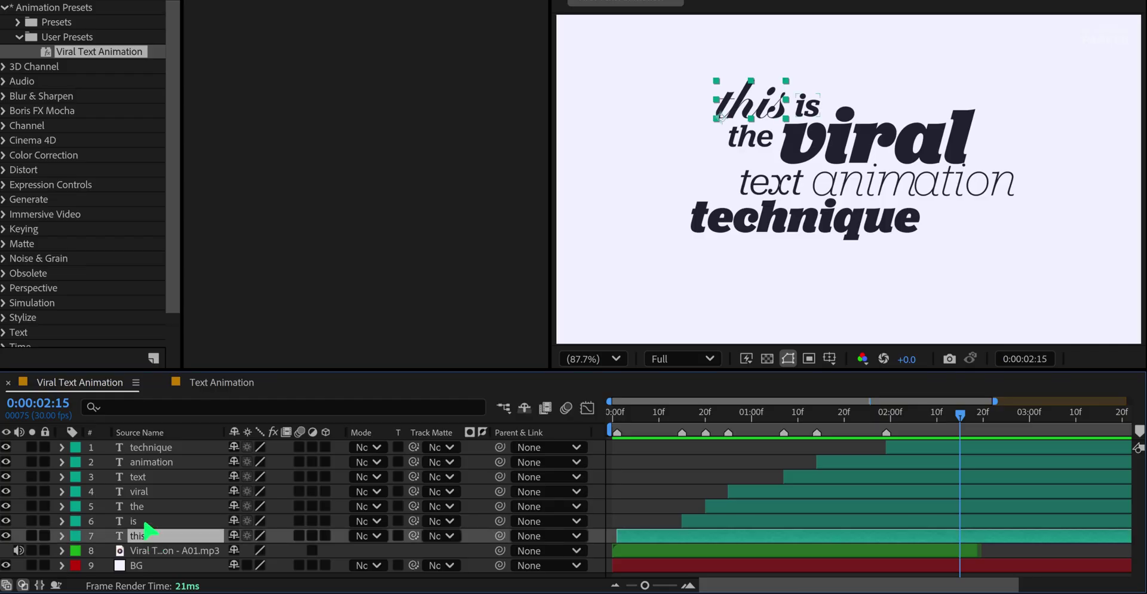
shift+click(151, 448)
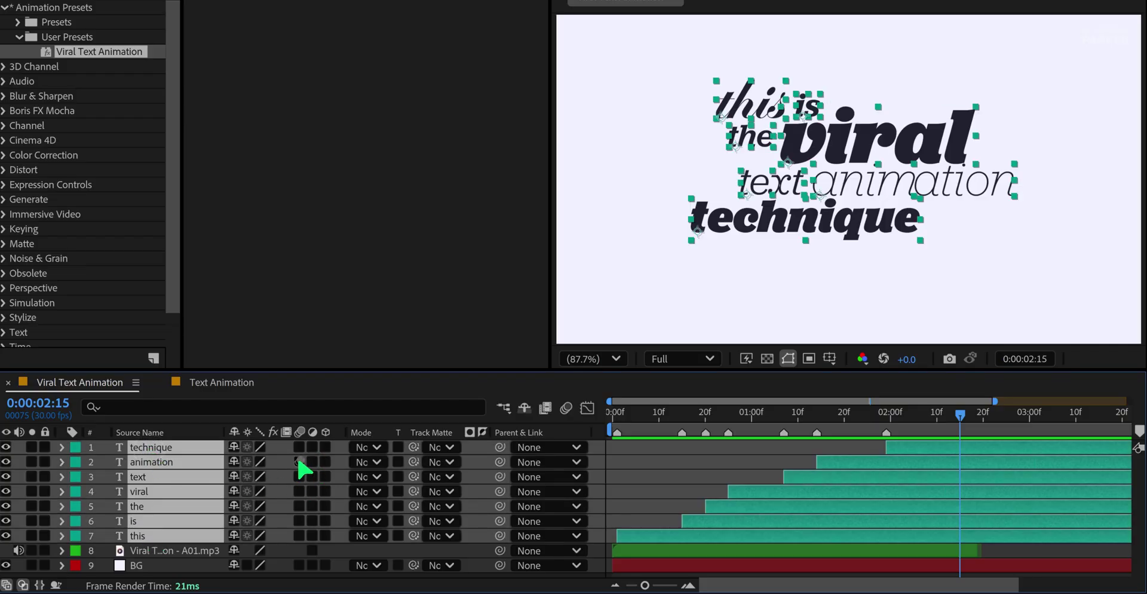
right_click(563, 440)
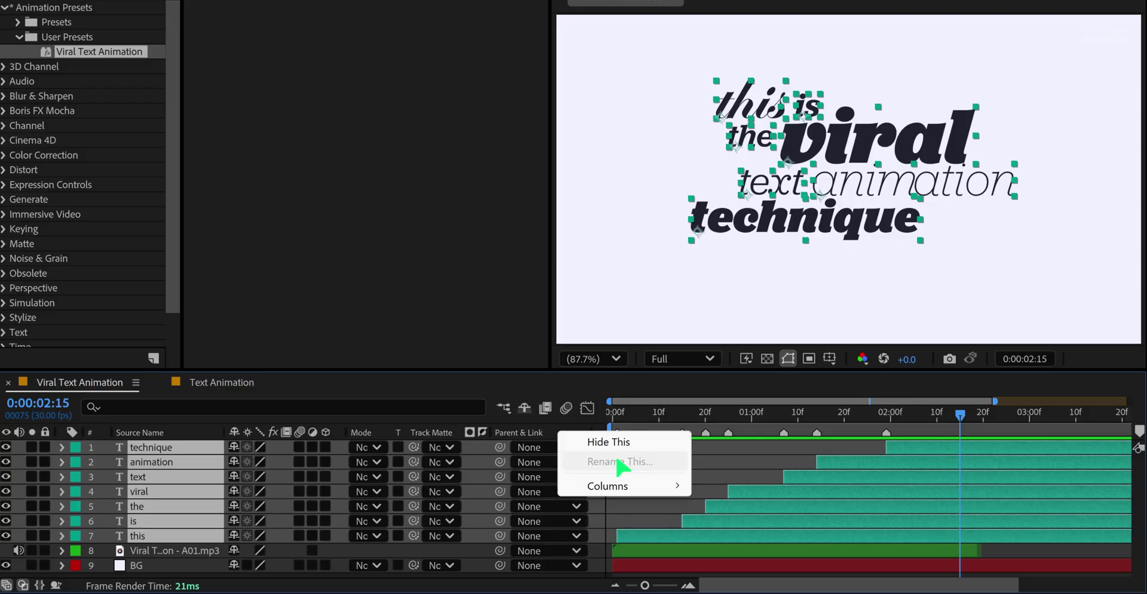
mouse_move(627, 486)
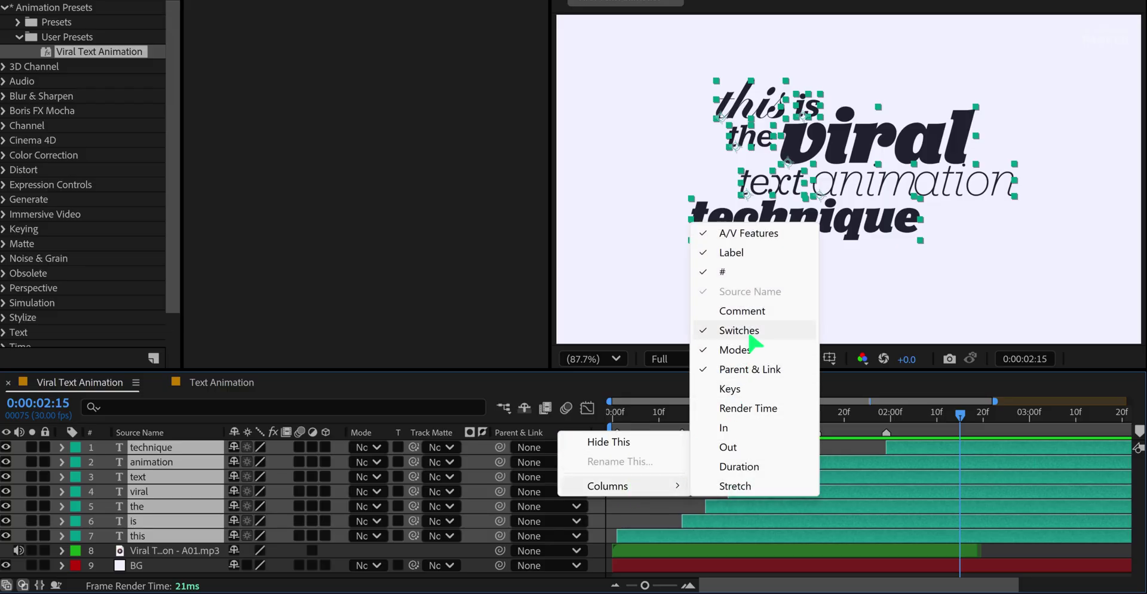
click(288, 464)
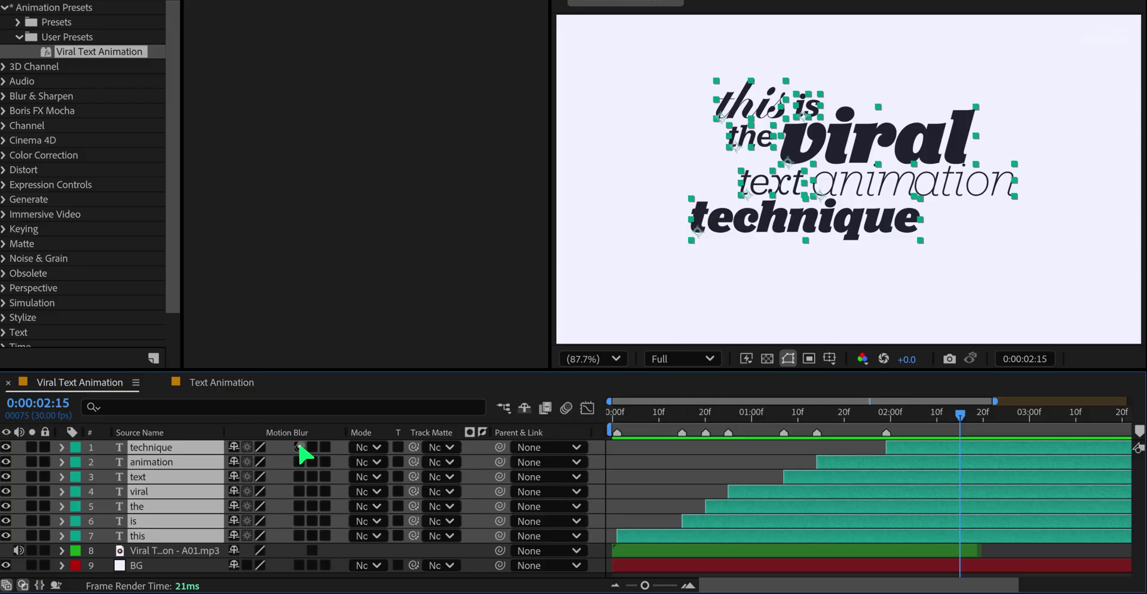
click(301, 449)
drag(844, 416, 912, 423)
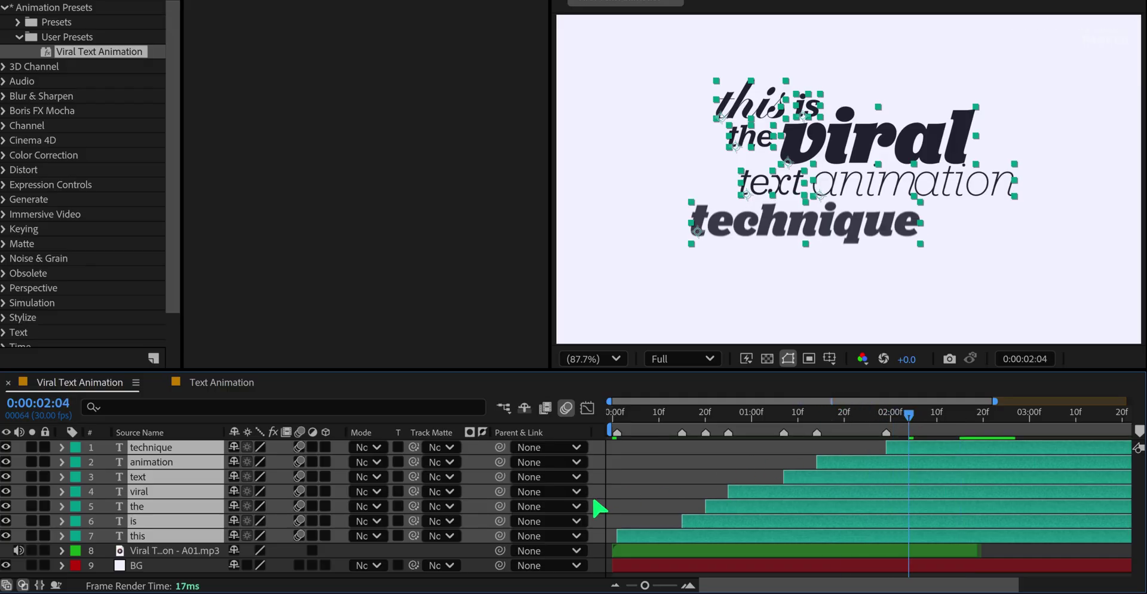
- Add an adjustment layer above the word layers and rename it "Noise and Glow"
click(601, 533)
right_click(604, 548)
mouse_move(687, 343)
click(882, 482)
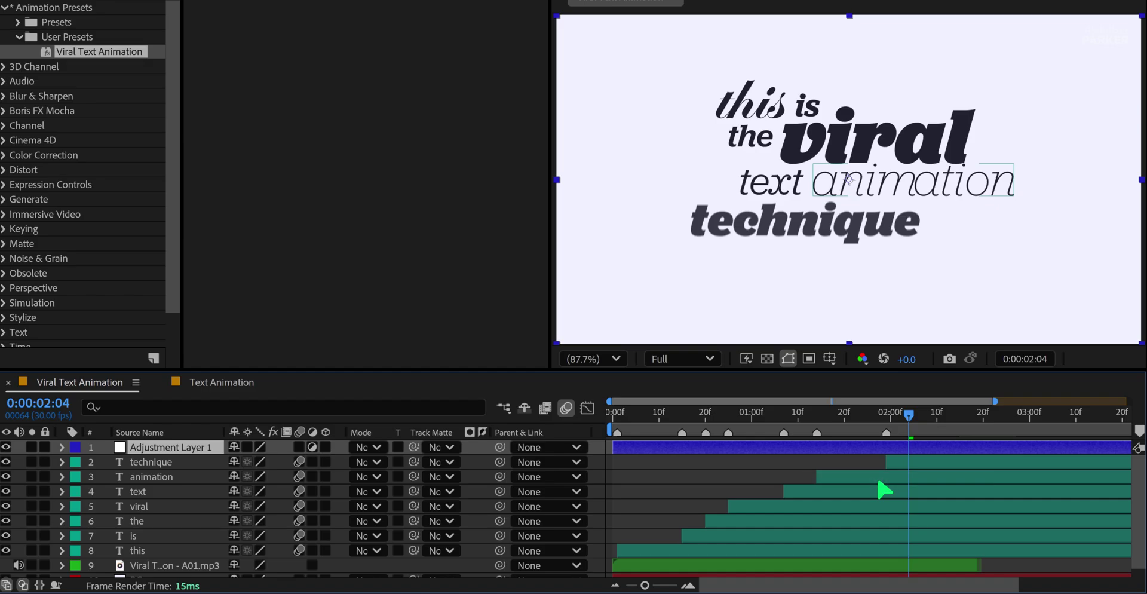
key(Return)
text(Noise and Glow)
key(Return)
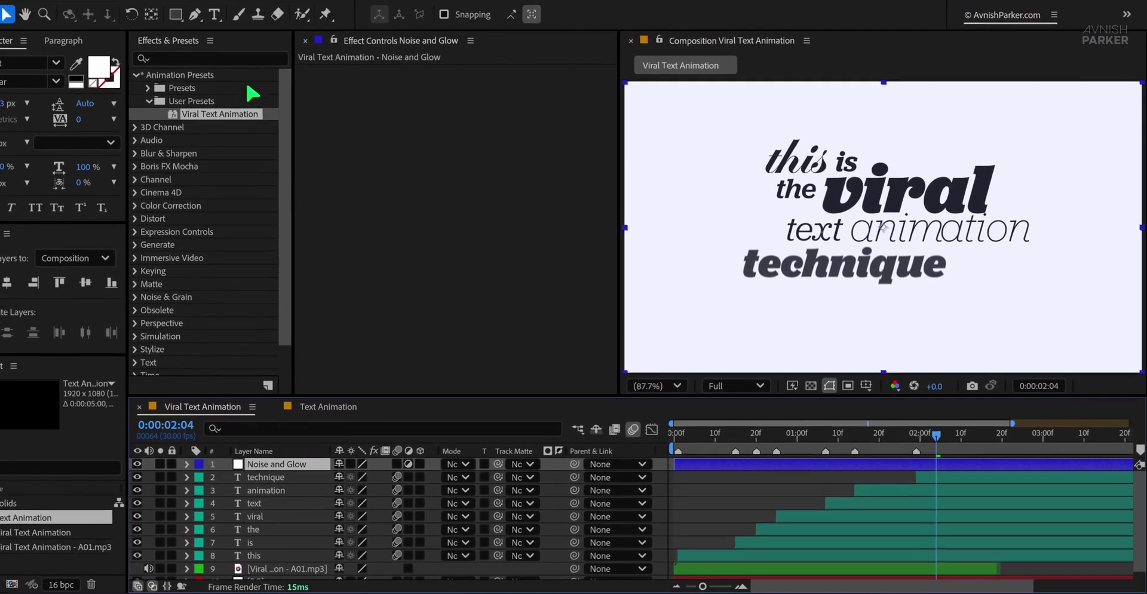
- Find the Noise effect, apply it to the "Noise and Glow" layer and inspect the lettering up close
click(255, 73)
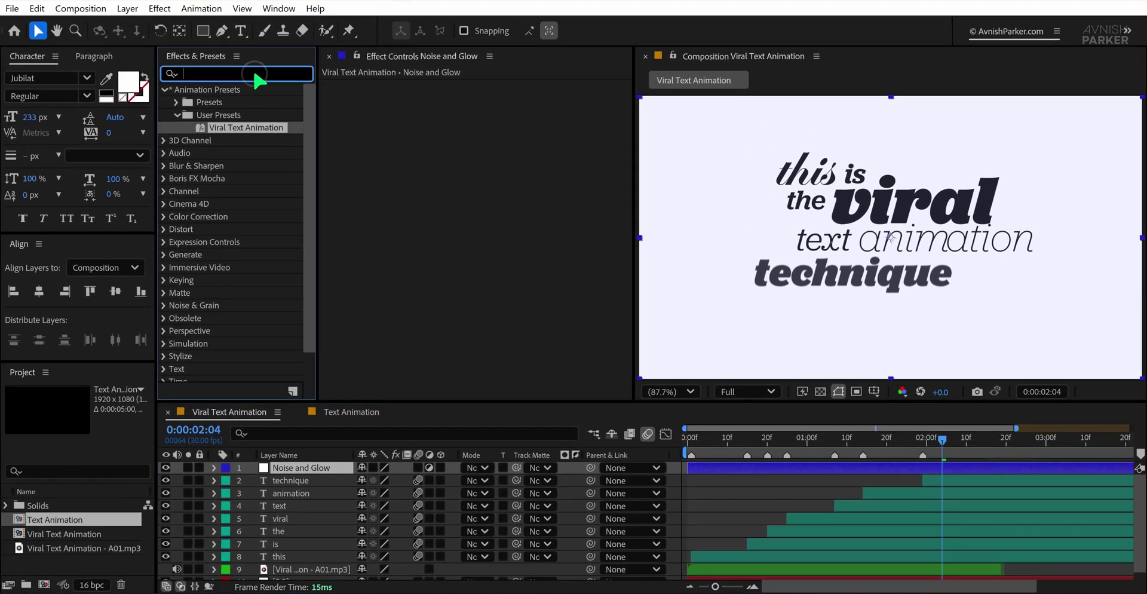
text(noise)
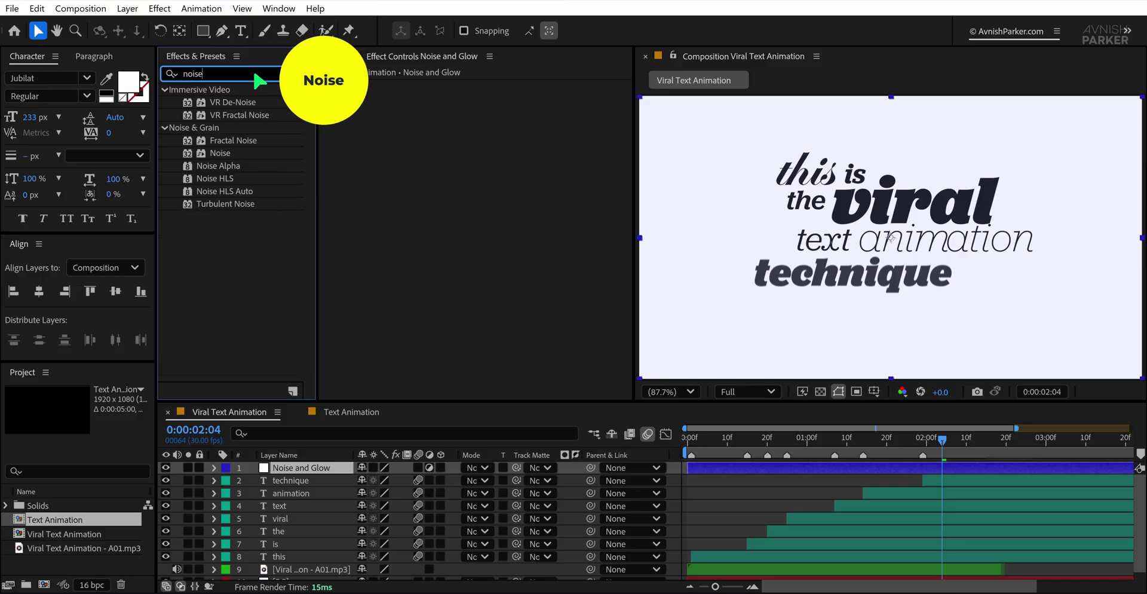
drag(220, 153, 398, 178)
scroll(773, 196, up, 3)
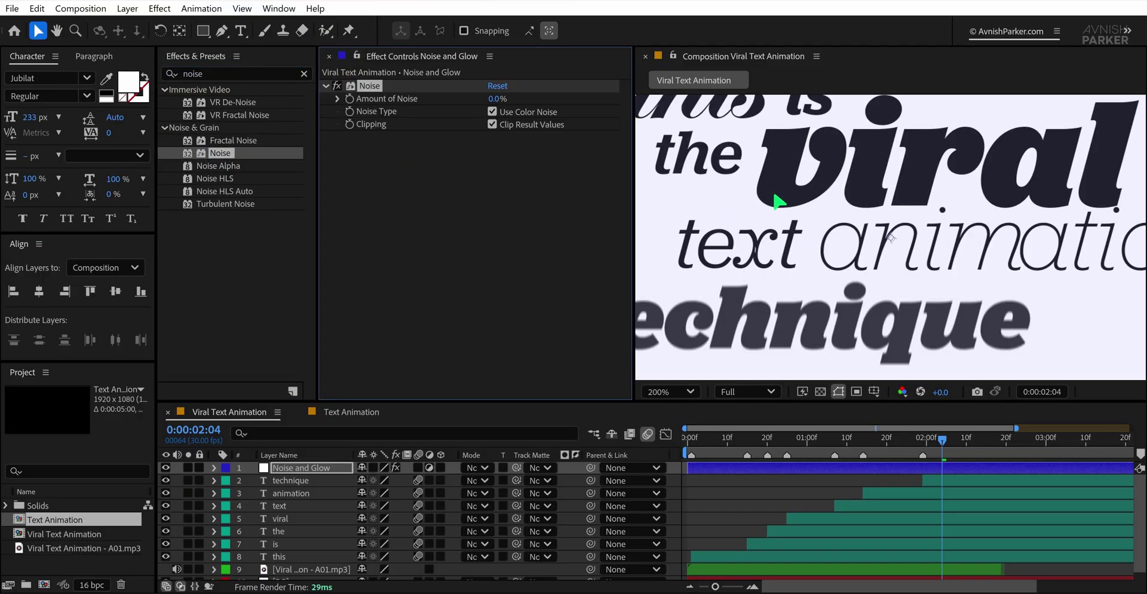
drag(750, 173, 908, 289)
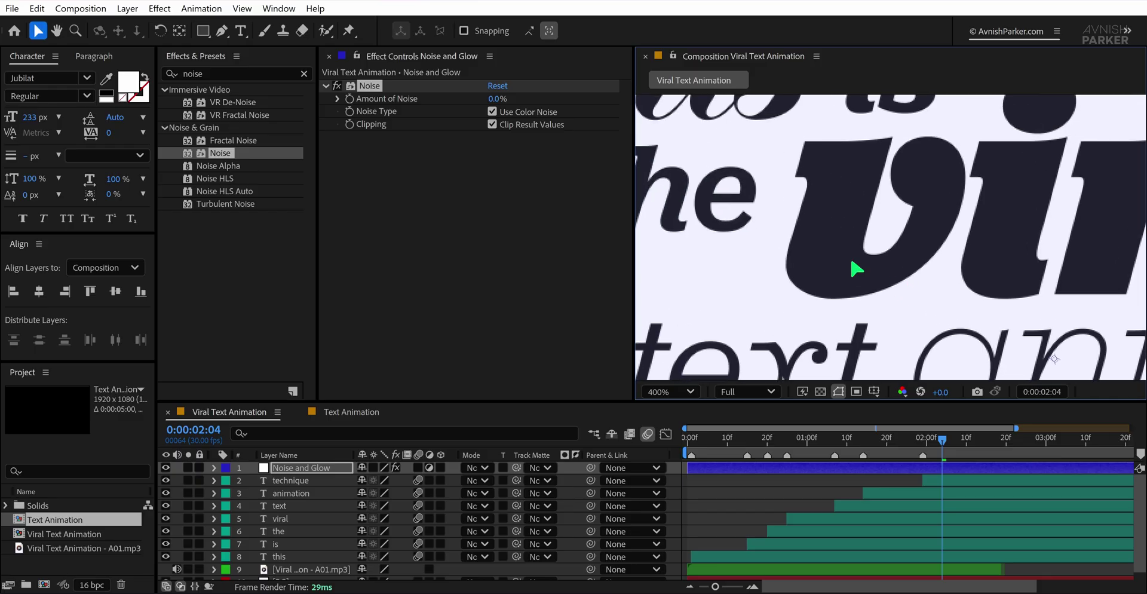
- Set the Amount of Noise to 14%, turn off Use Color Noise and fit the composition view up to 100%
mouse_move(503, 97)
mouse_down()
mouse_move(517, 103)
mouse_move(503, 116)
mouse_up()
click(492, 112)
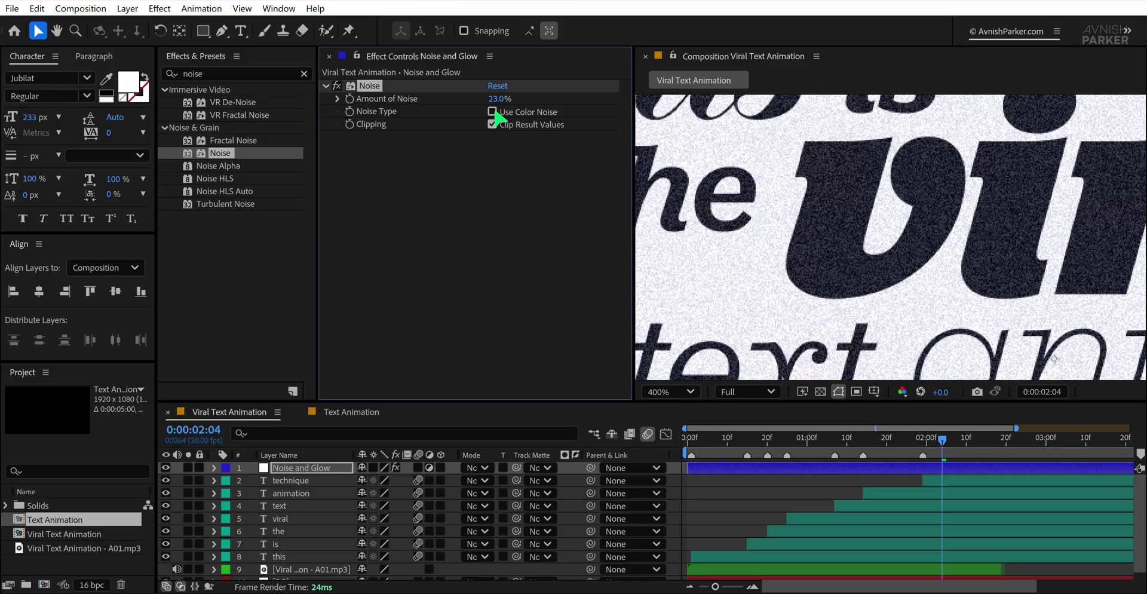
drag(497, 100, 491, 100)
click(670, 392)
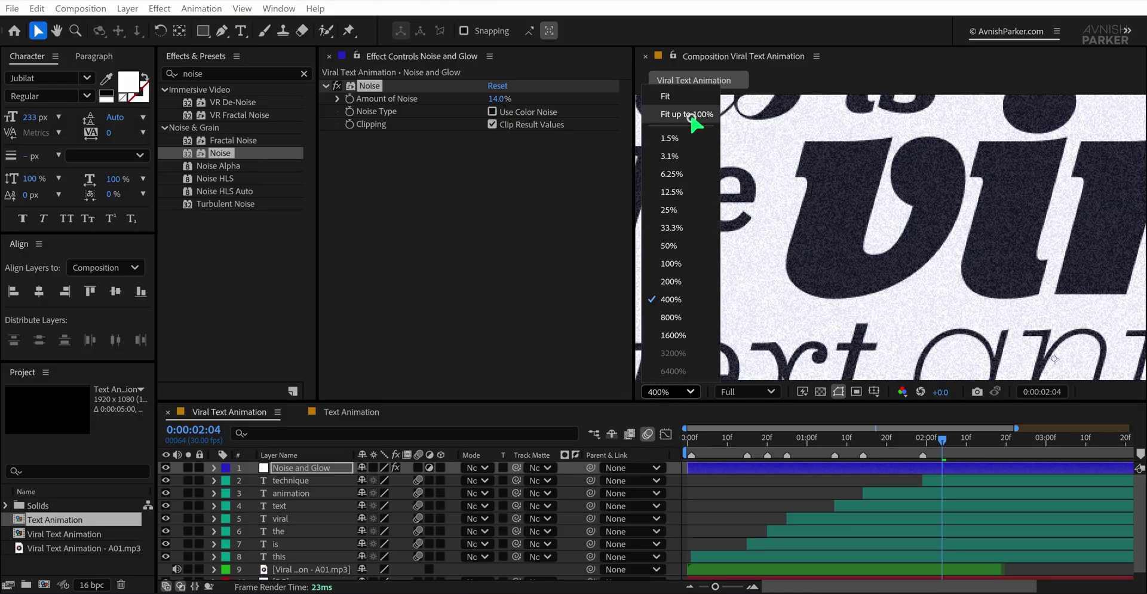
click(692, 116)
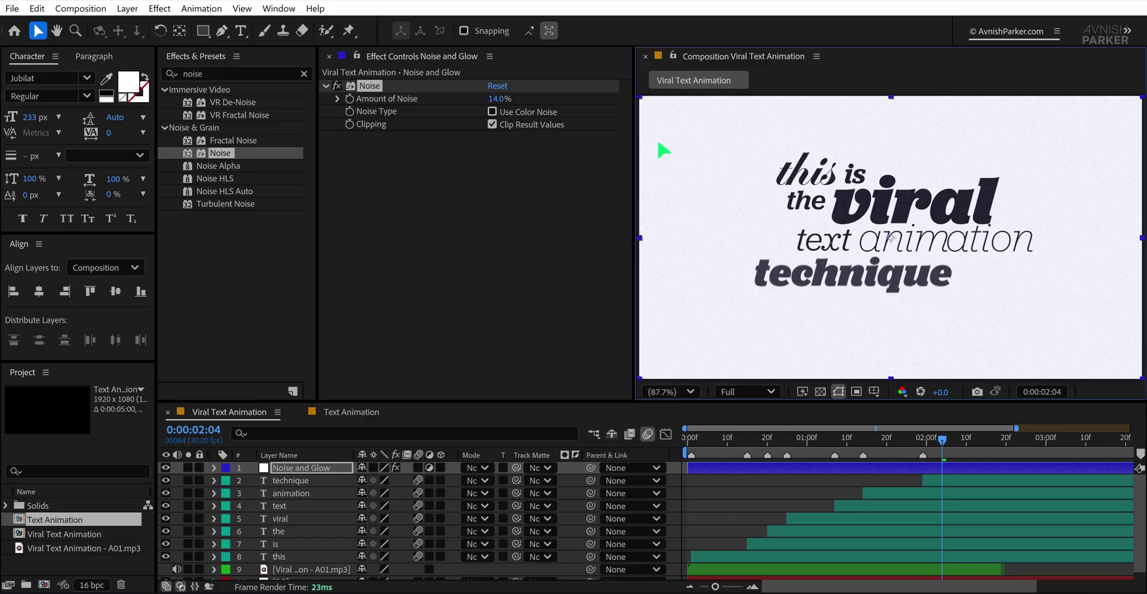
- Apply the Stylize Glow effect to the "Noise and Glow" layer and set its Glow Radius to 8.0
click(224, 73)
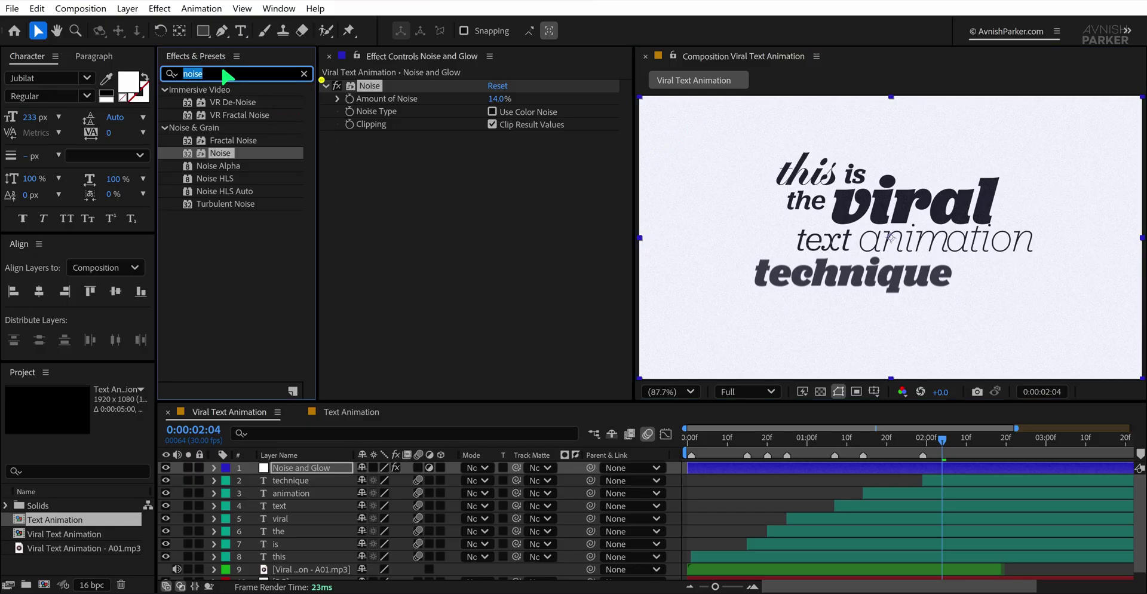
text(glow)
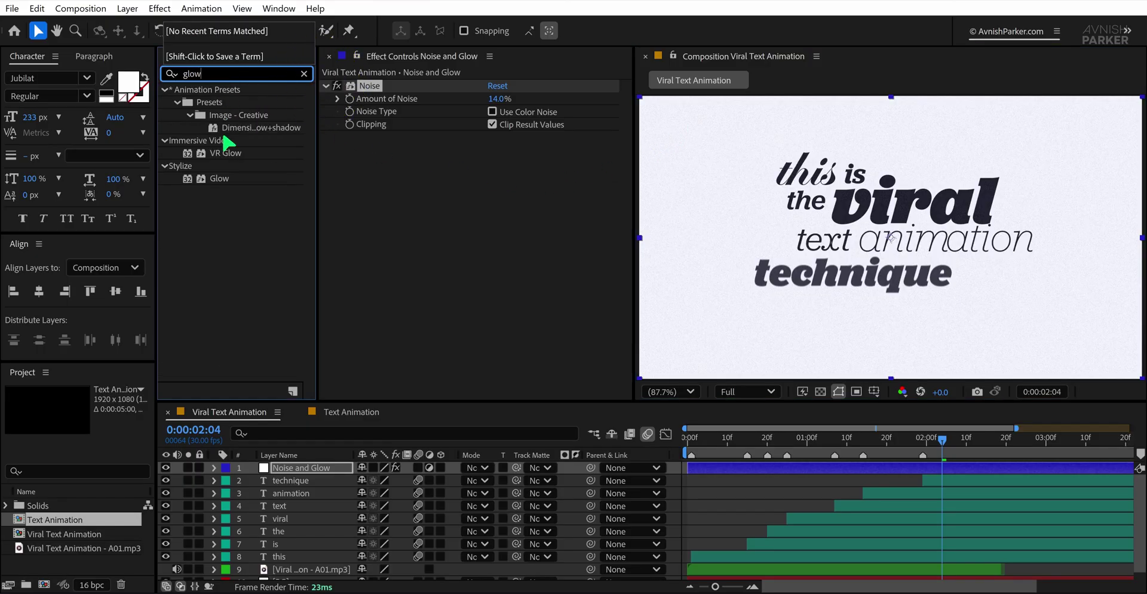
drag(218, 178, 384, 203)
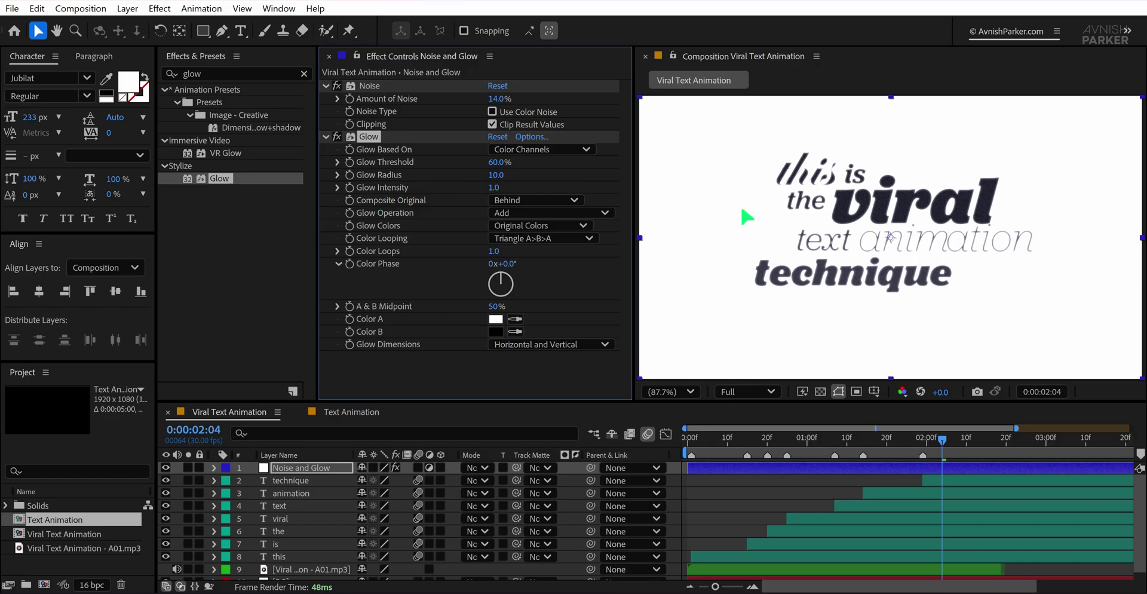
scroll(948, 233, up, 3)
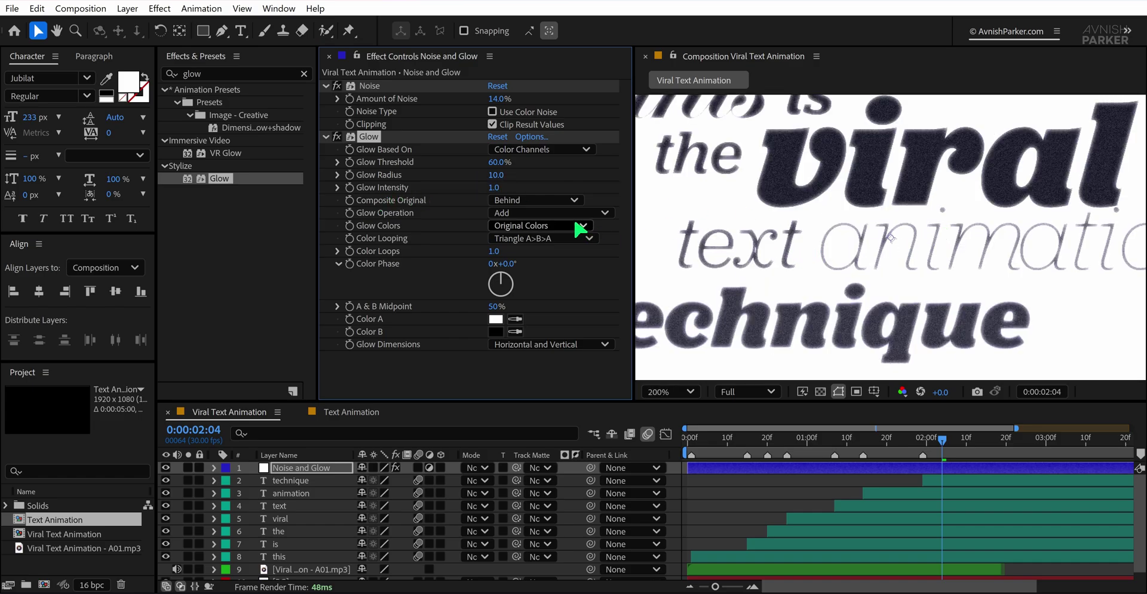
drag(500, 179, 497, 179)
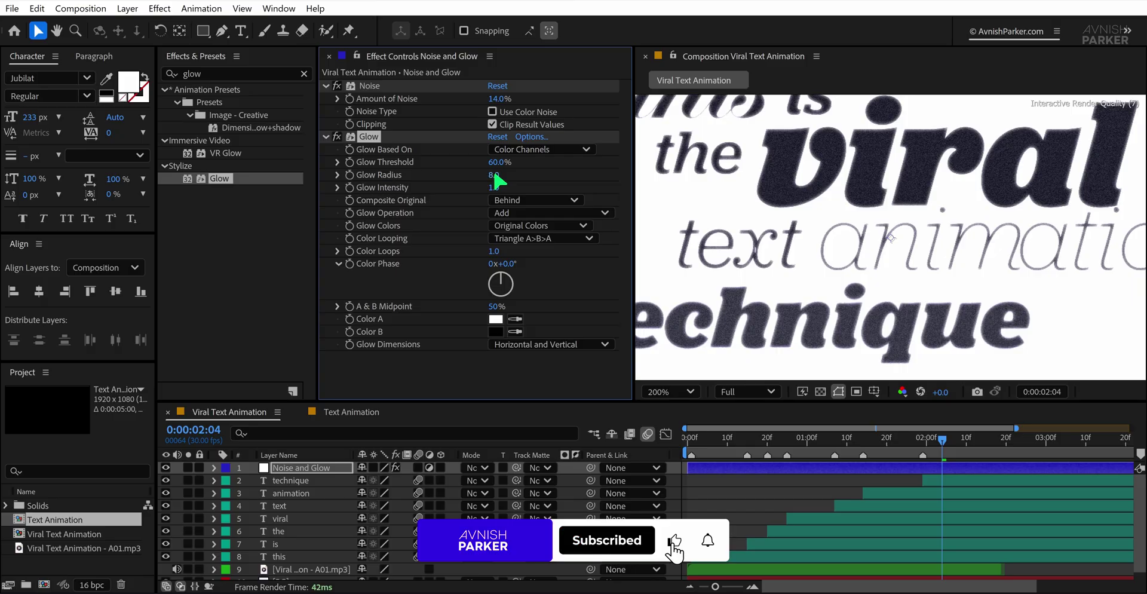
click(677, 391)
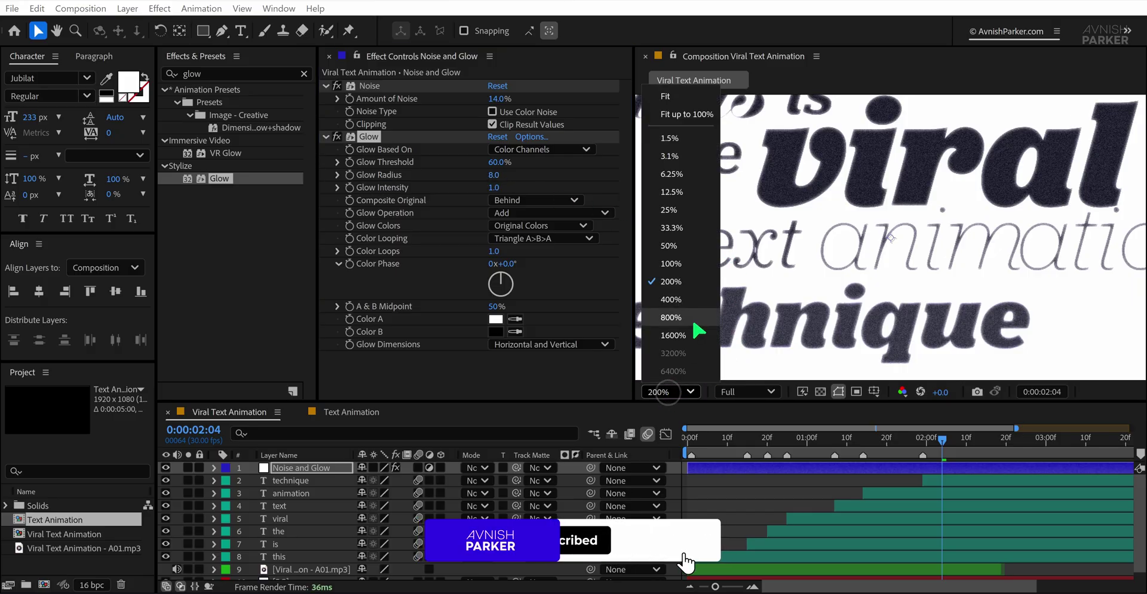
click(686, 115)
- Change the font style of the "animation" text layer to Book Italic and deselect it
click(782, 179)
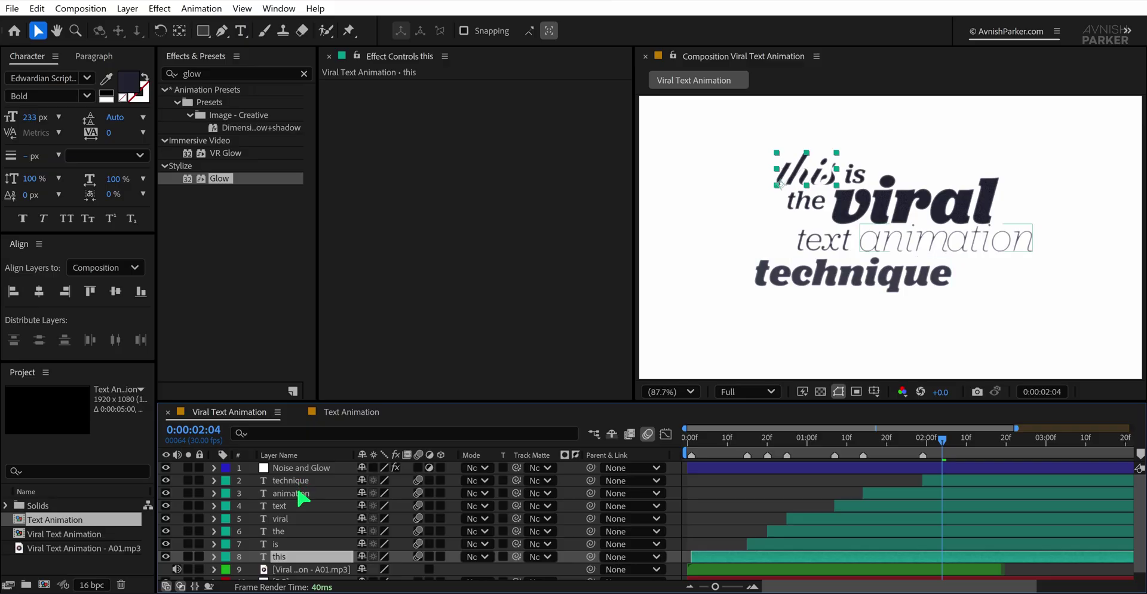
click(300, 493)
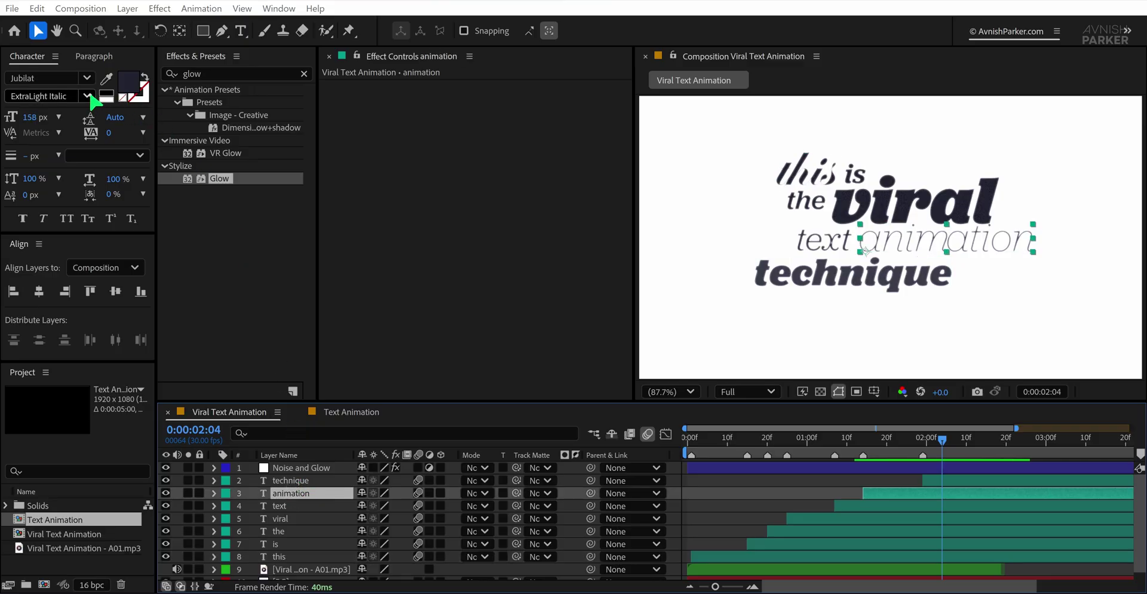
click(89, 97)
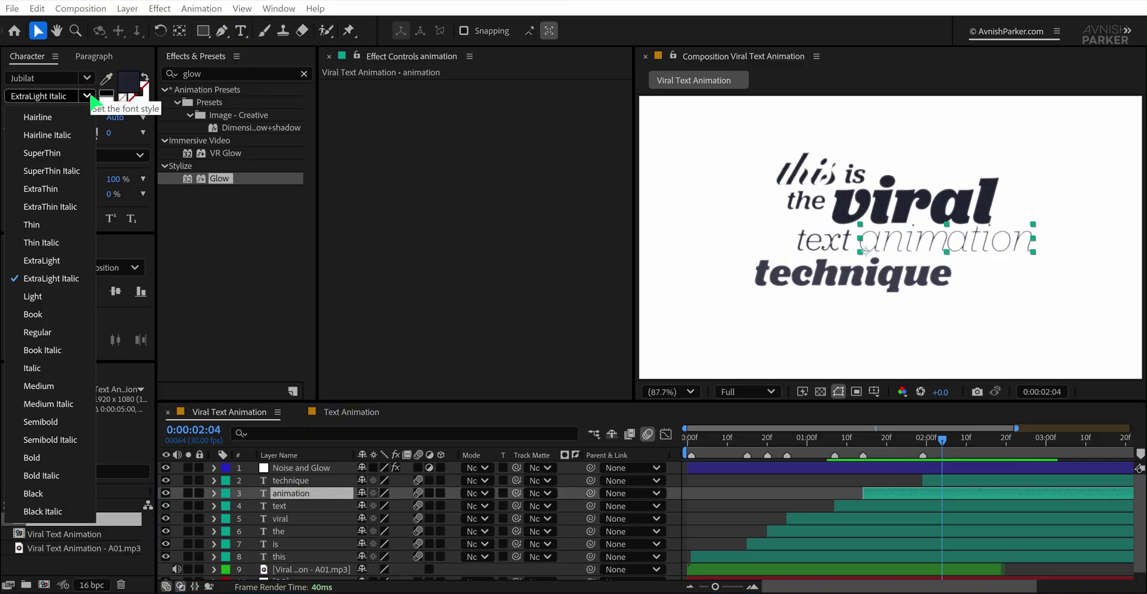
click(50, 349)
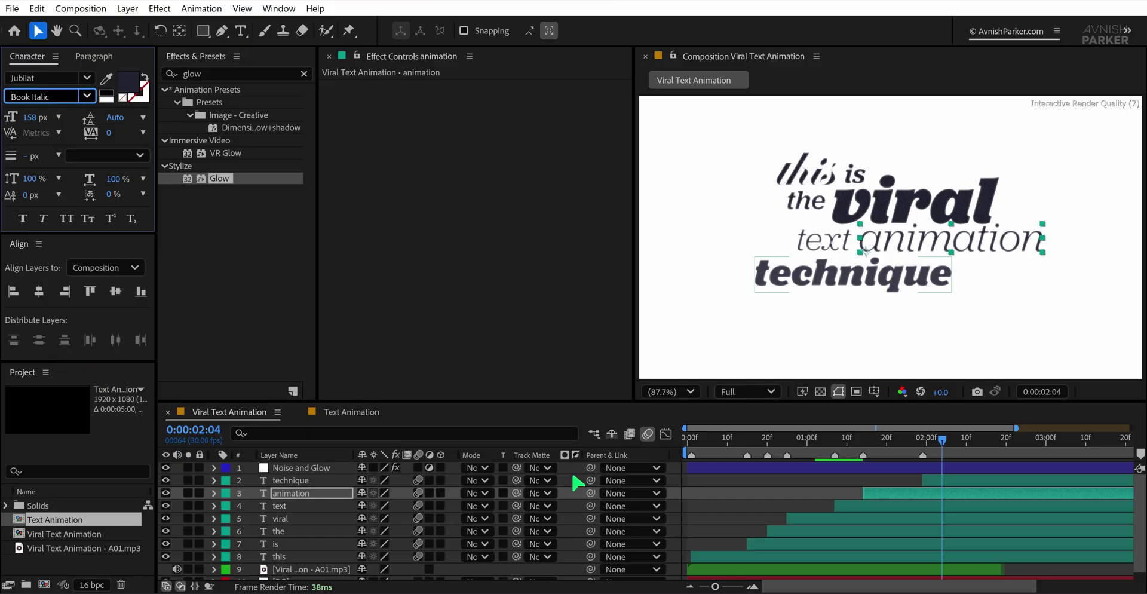
click(674, 497)
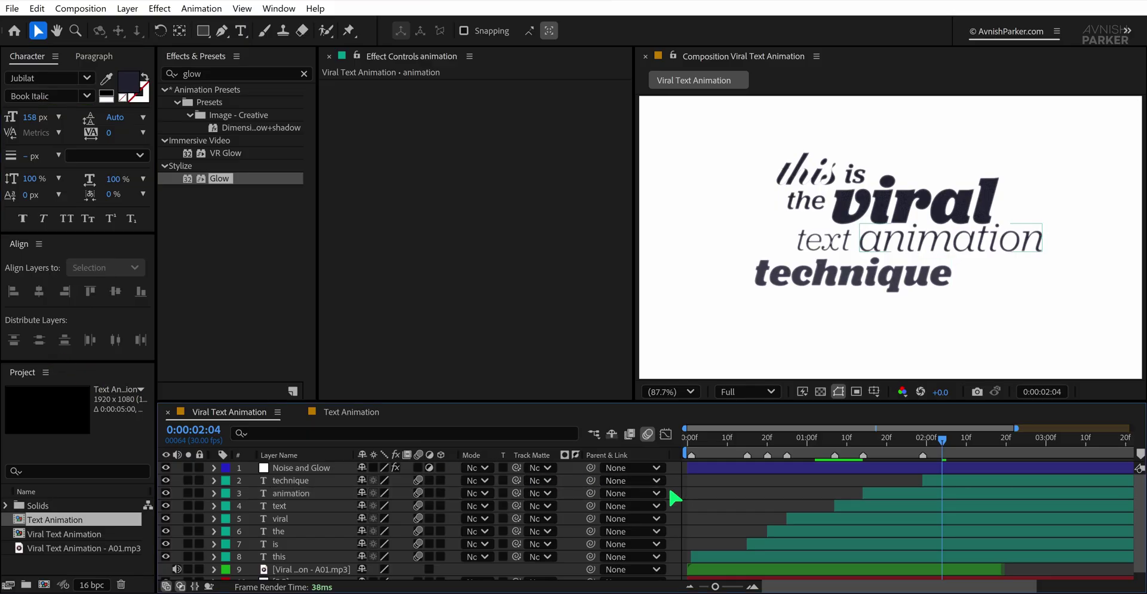
- Change the fill color of the "viral" text layer to a light orange
click(284, 519)
click(128, 82)
click(550, 222)
drag(611, 363, 610, 386)
click(568, 220)
click(611, 377)
click(553, 219)
click(722, 206)
- Change the fill color of the "technique" text layer to a deeper, more saturated orange, deselect it and preview the animation
click(293, 480)
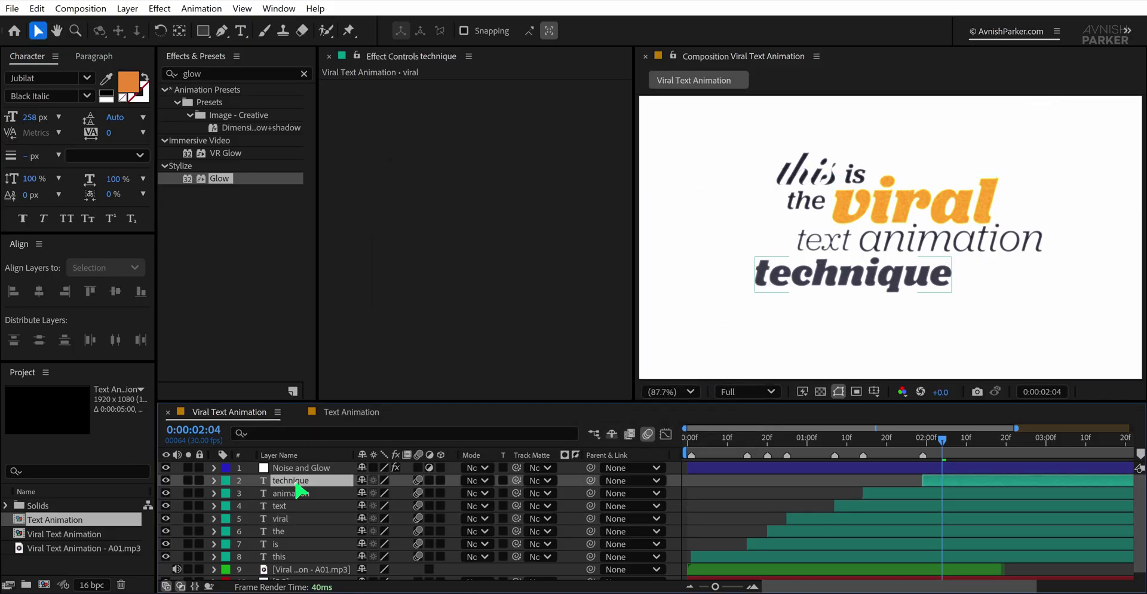
click(128, 80)
drag(612, 283, 613, 377)
click(568, 205)
click(581, 210)
click(612, 380)
click(730, 209)
click(700, 519)
key(space)
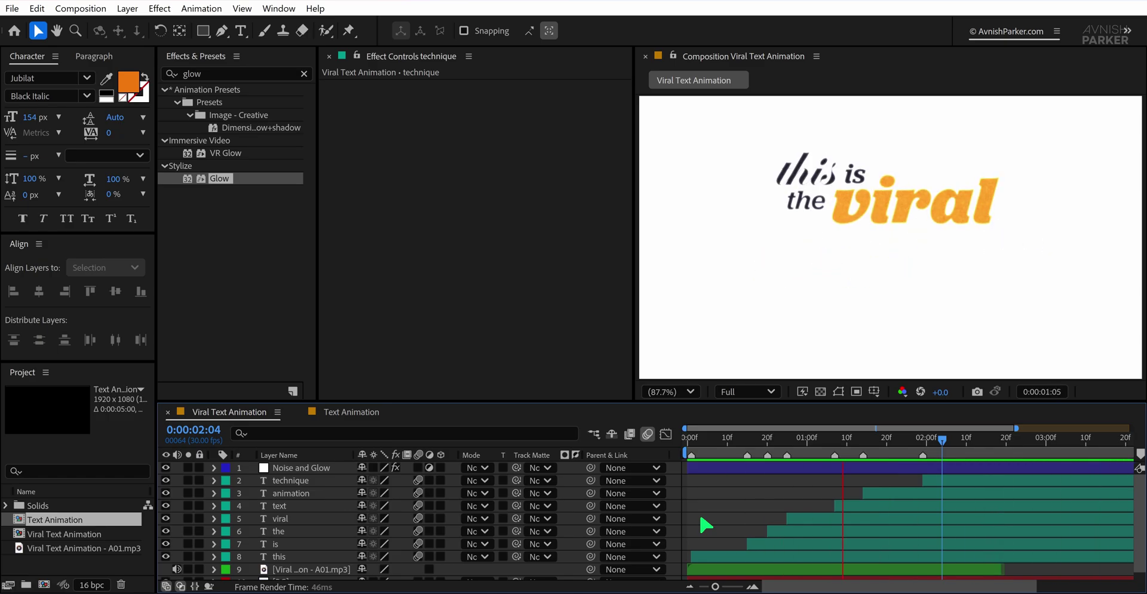
key(space)
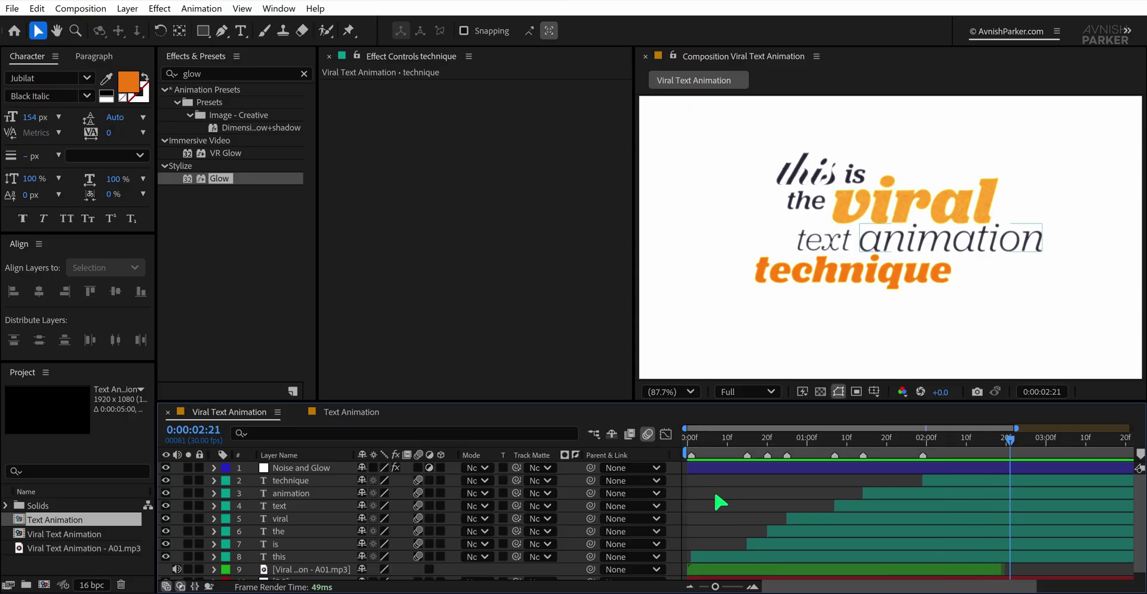
- Lower the Amount of Noise on the "Noise and Glow" layer to 10%
click(298, 470)
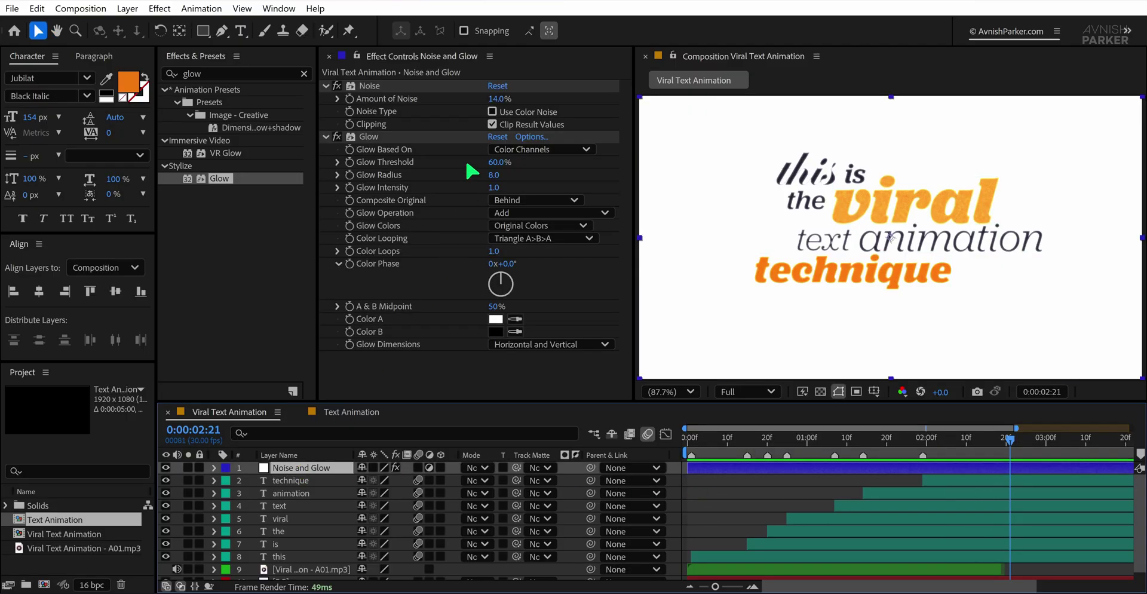
click(499, 99)
text(10)
key(Return)
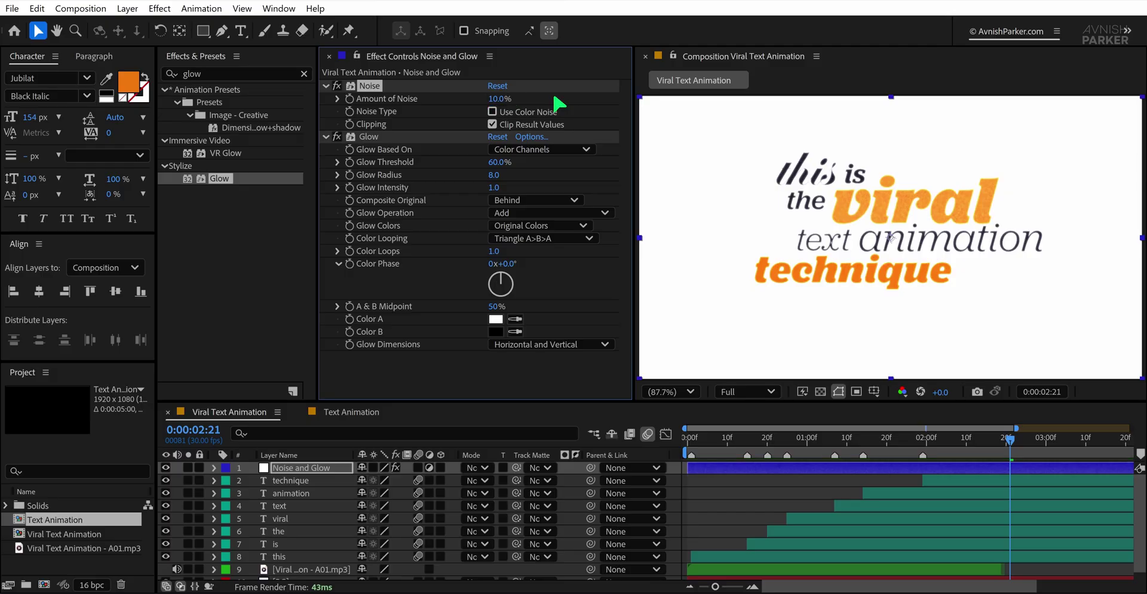
click(442, 375)
- Preview the animation, return to the frame at 0:00:02:05 and reorder the effects so Noise sits below Glow
key(space)
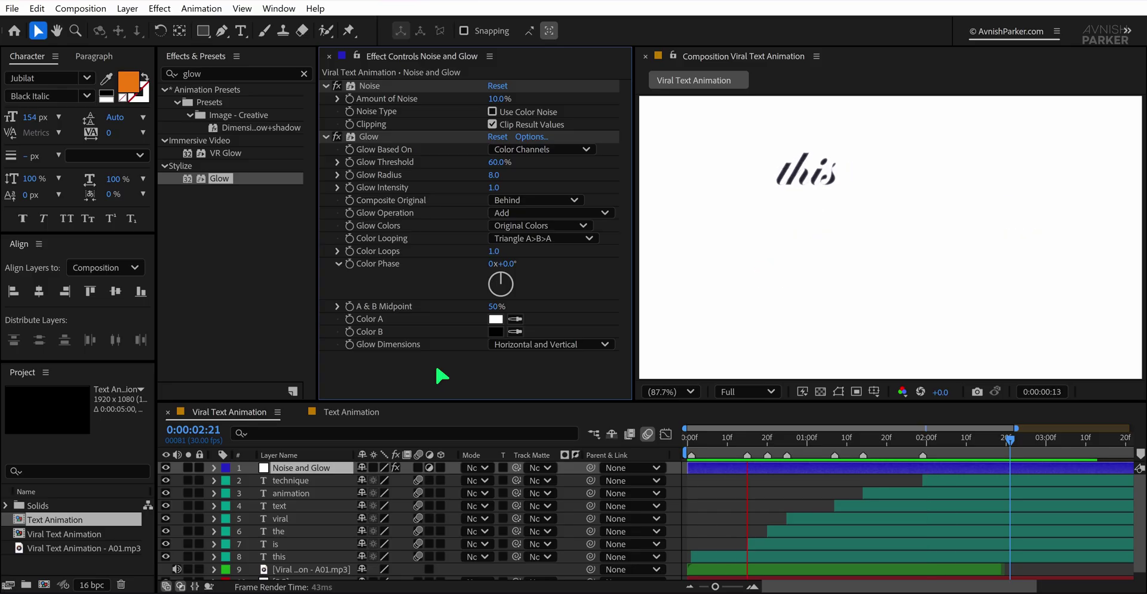
drag(927, 442, 948, 451)
drag(376, 94, 418, 360)
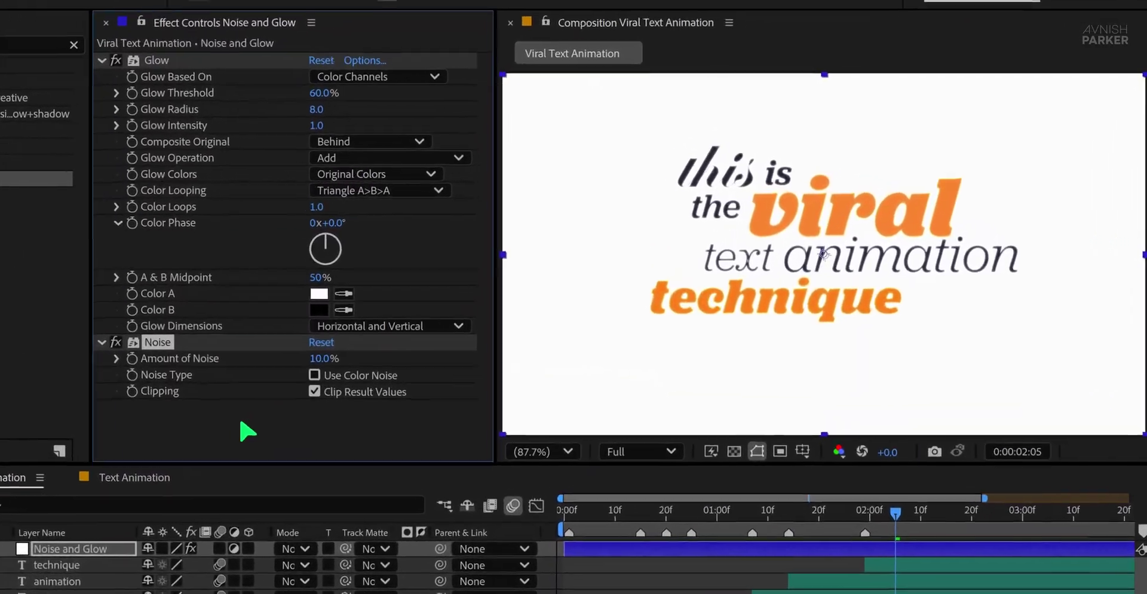